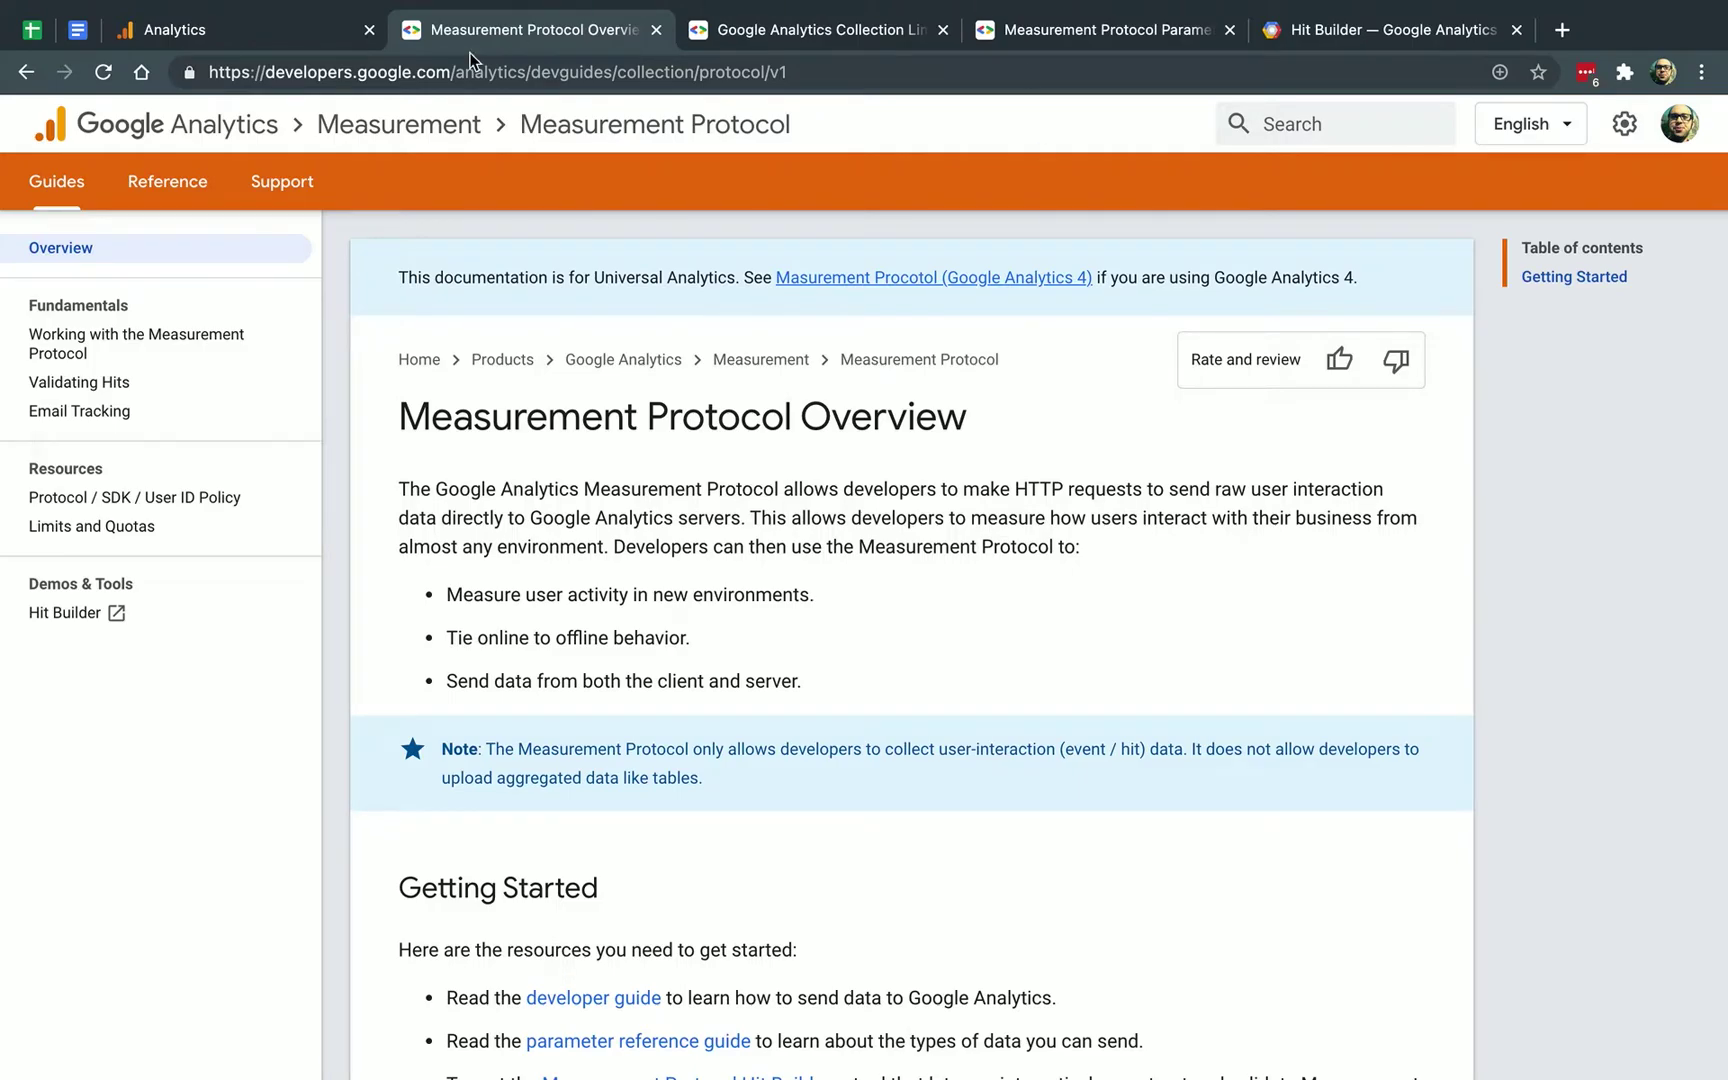
- Review the Collection Limits page, clear the api_secret search, then close that tab
left_click(835, 31)
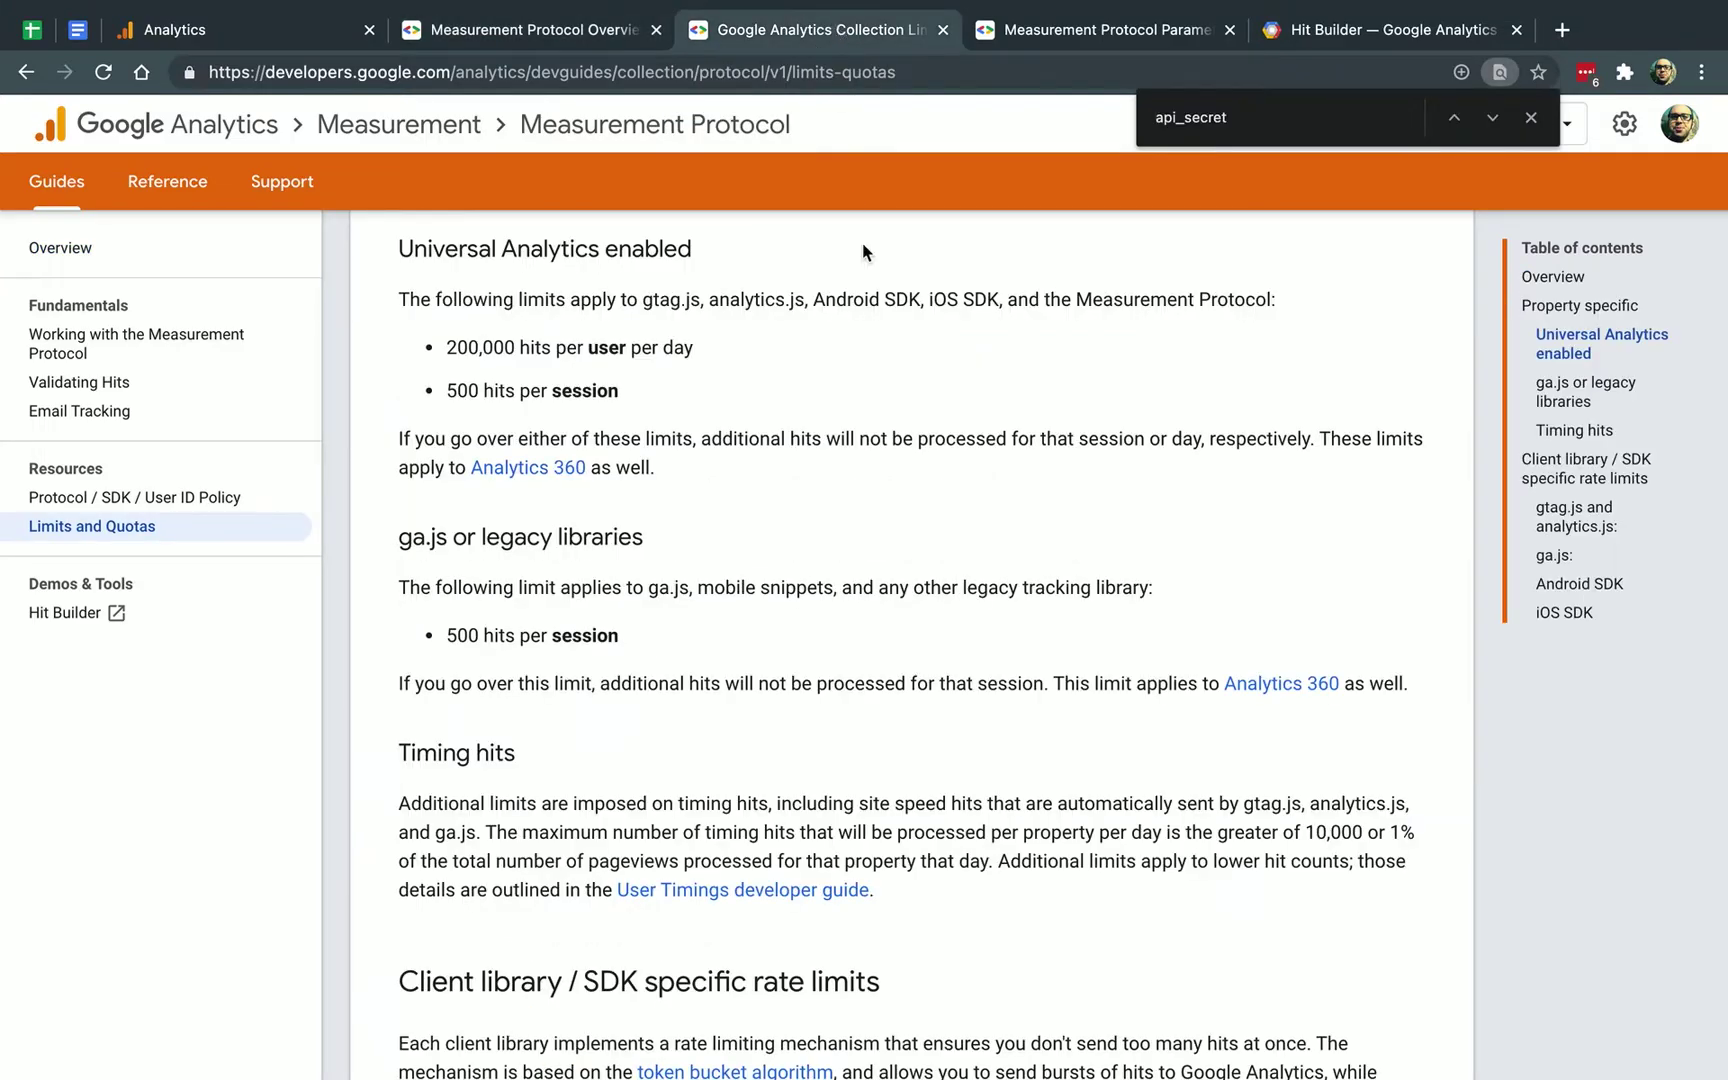
scroll(900, 360, "up", 10)
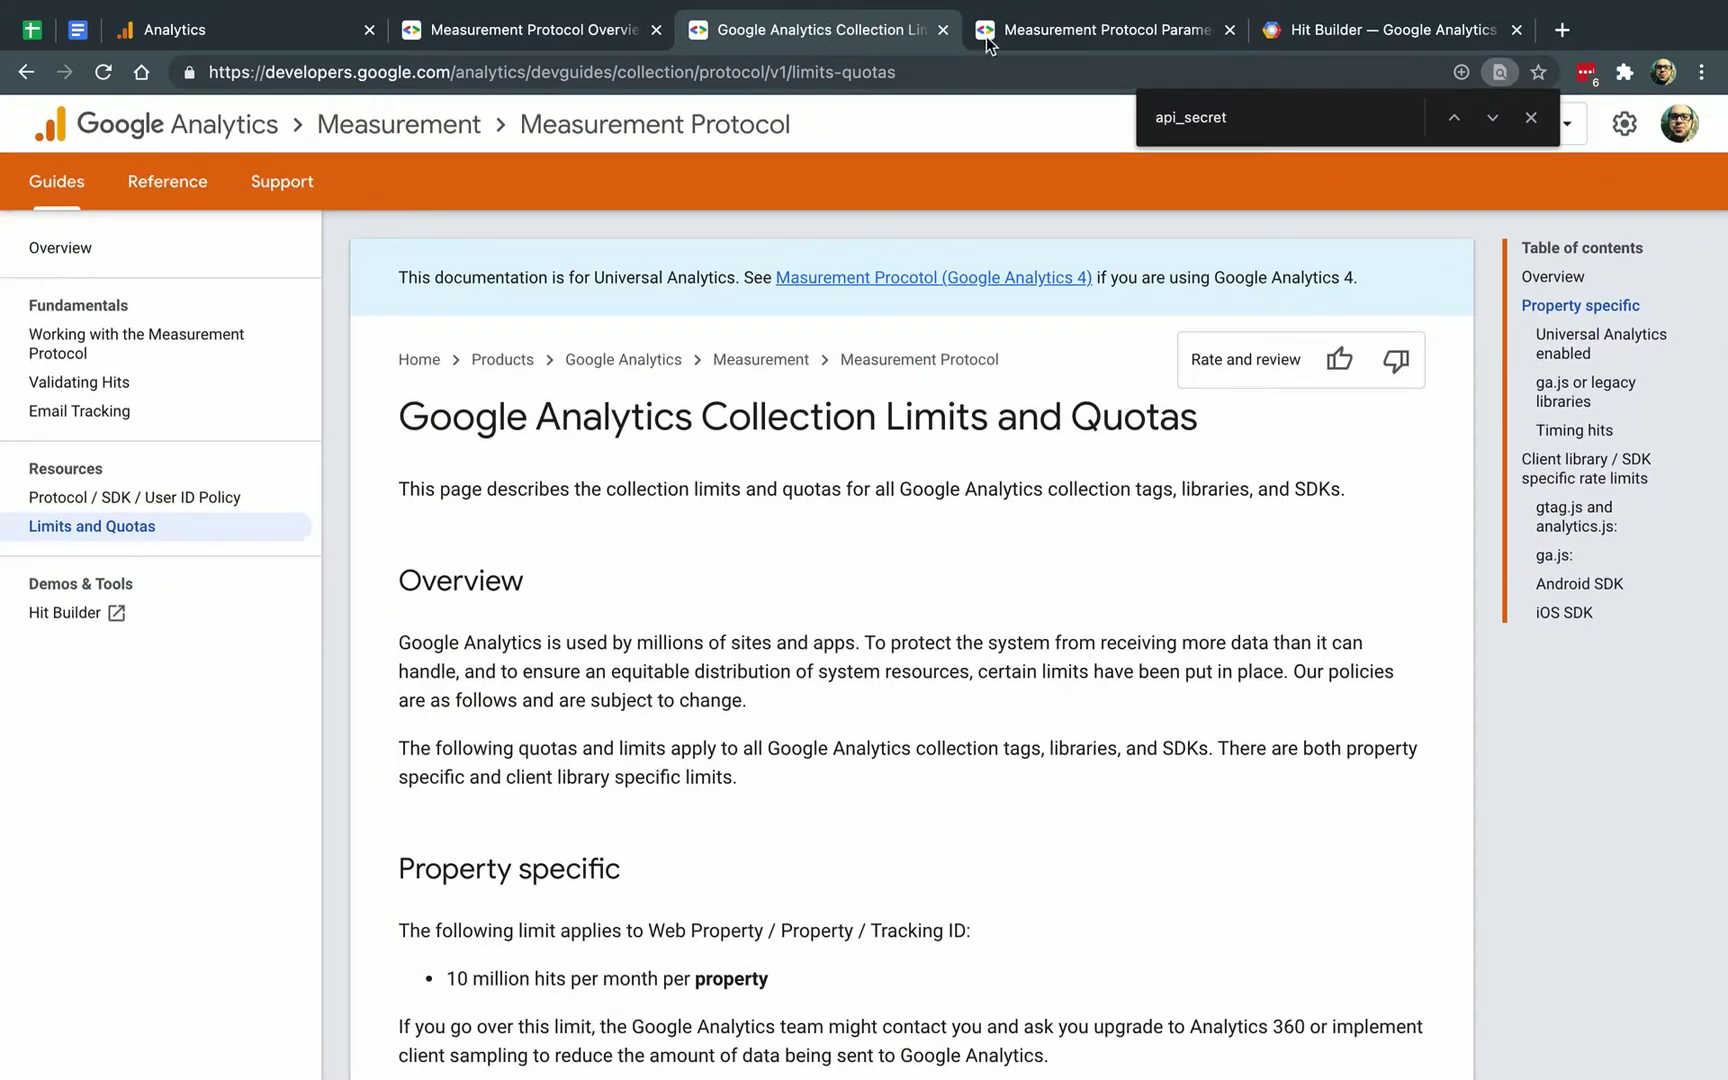
left_click(1532, 124)
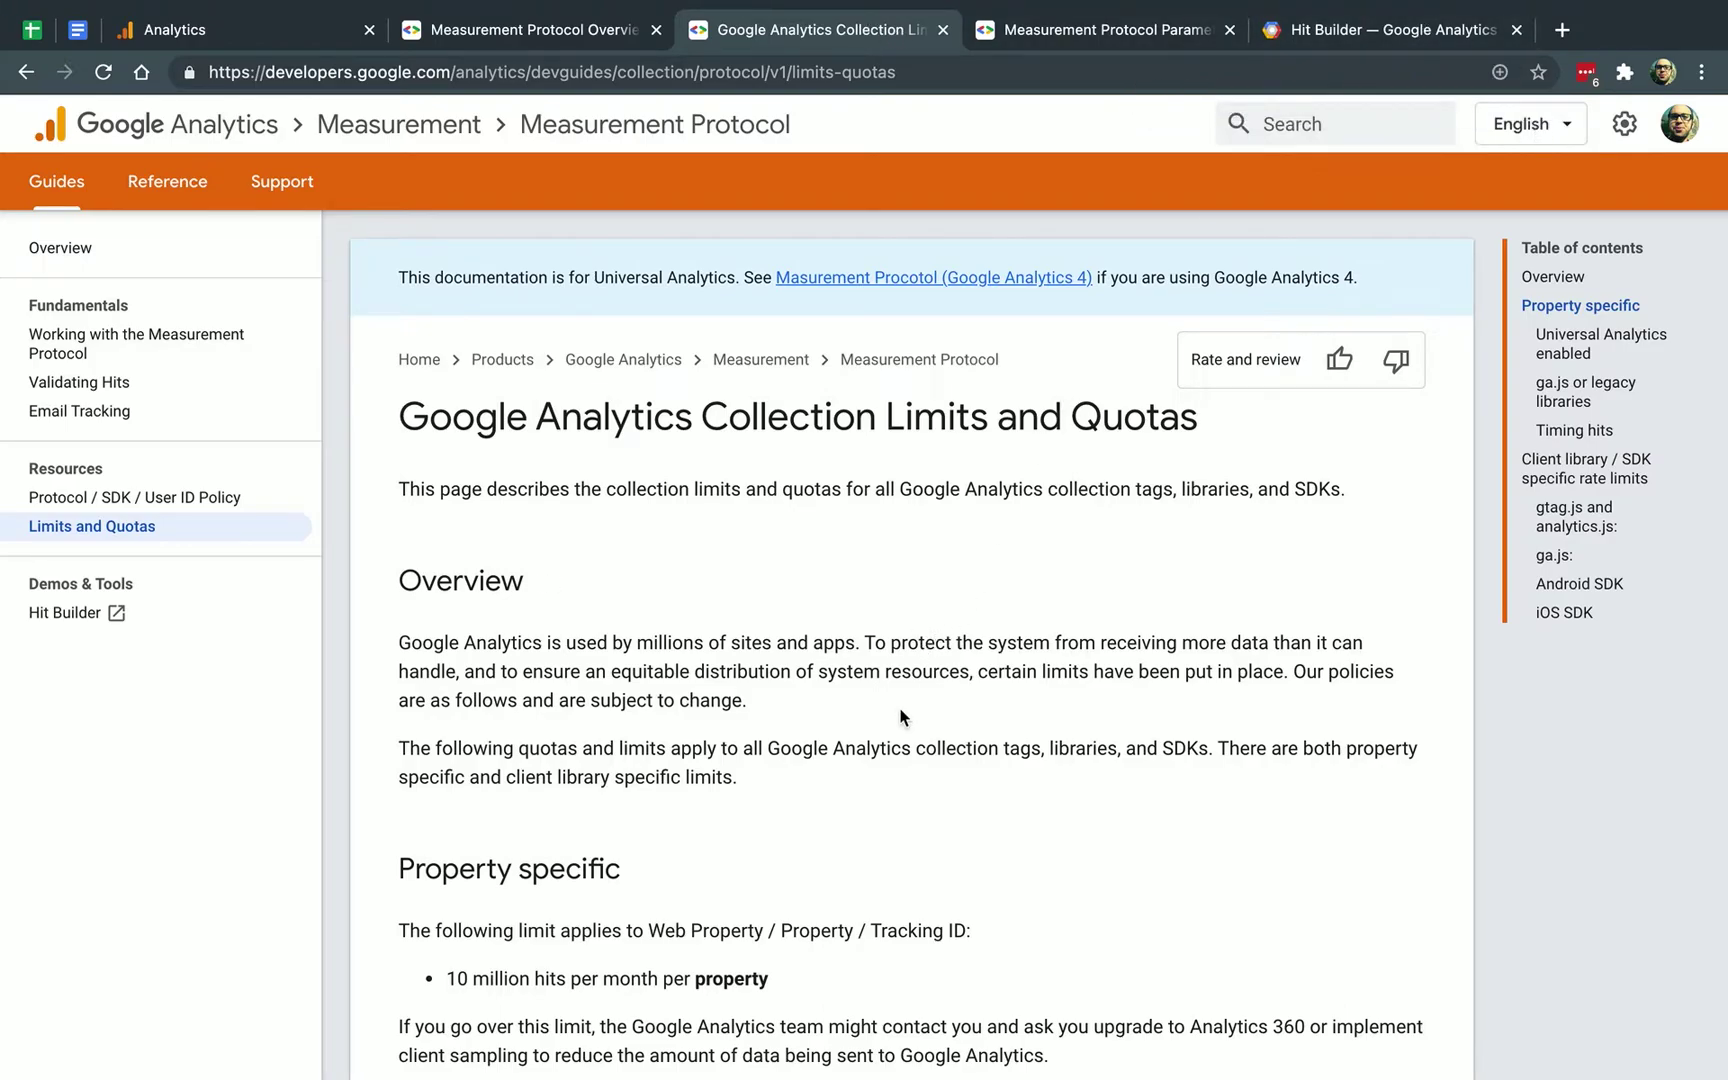
scroll(900, 716, "down", 10)
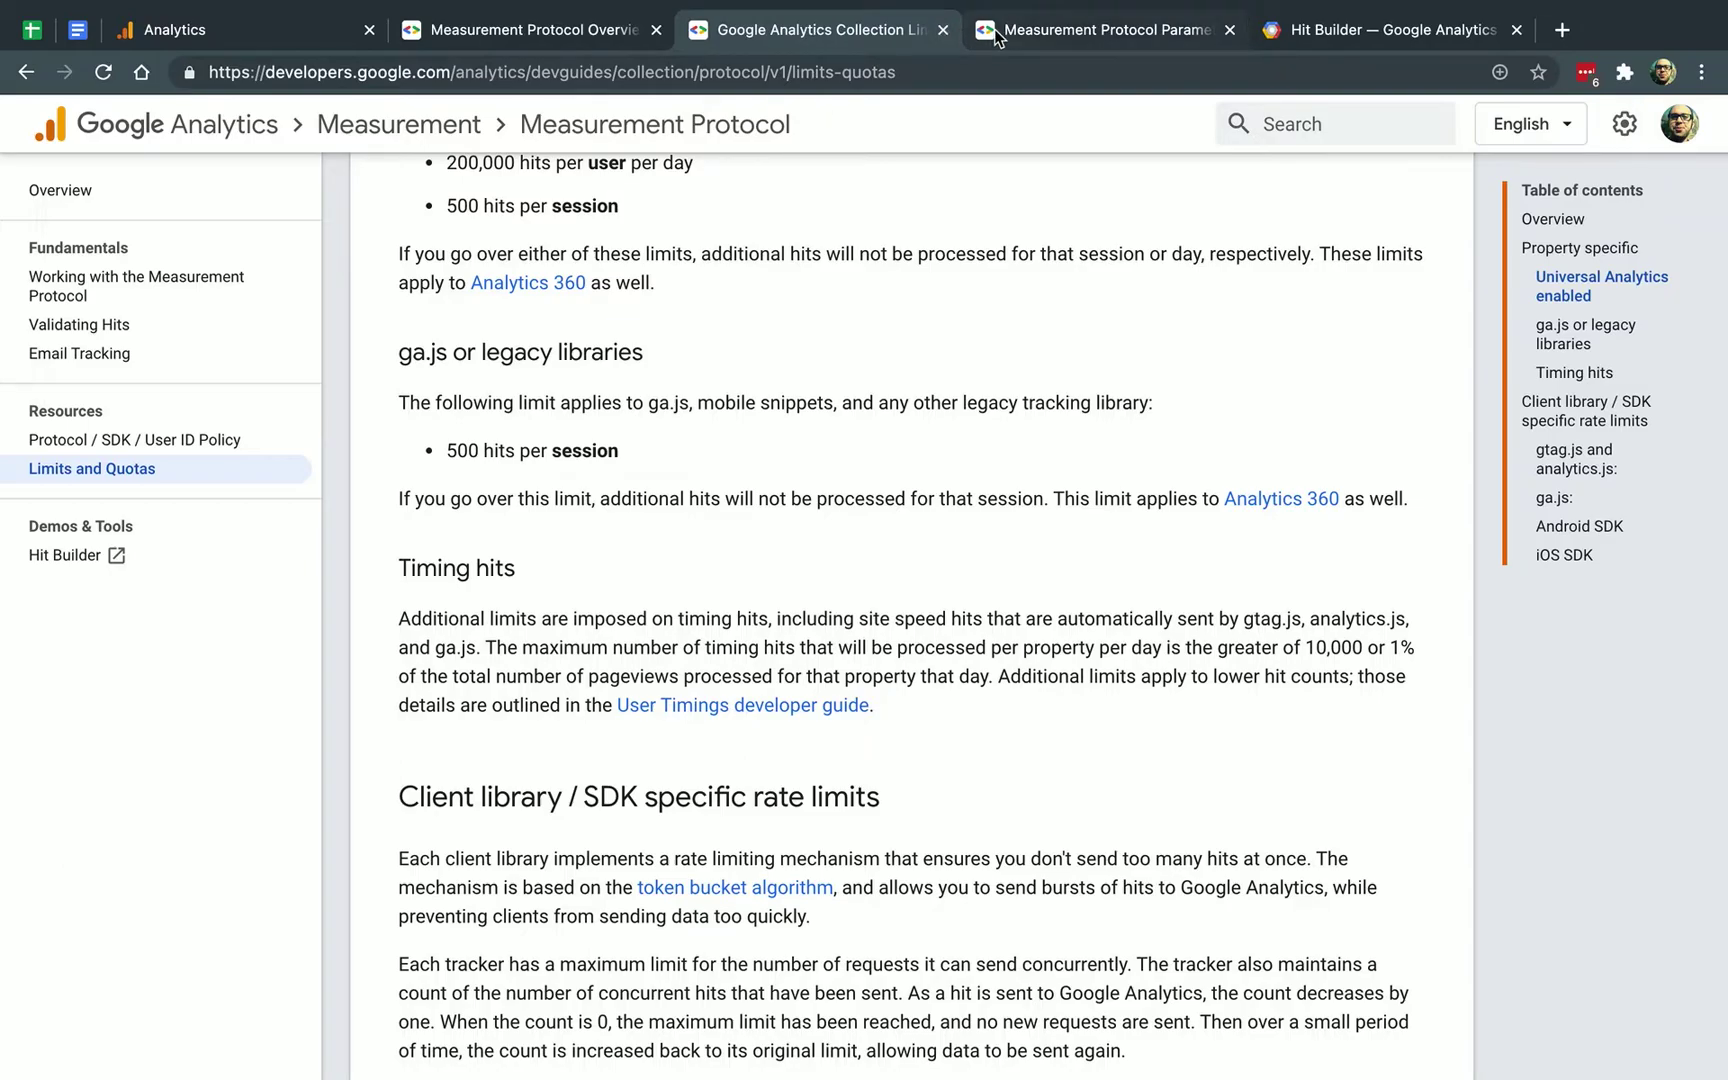
left_click(593, 30)
left_click(802, 38)
scroll(826, 572, "down", 9)
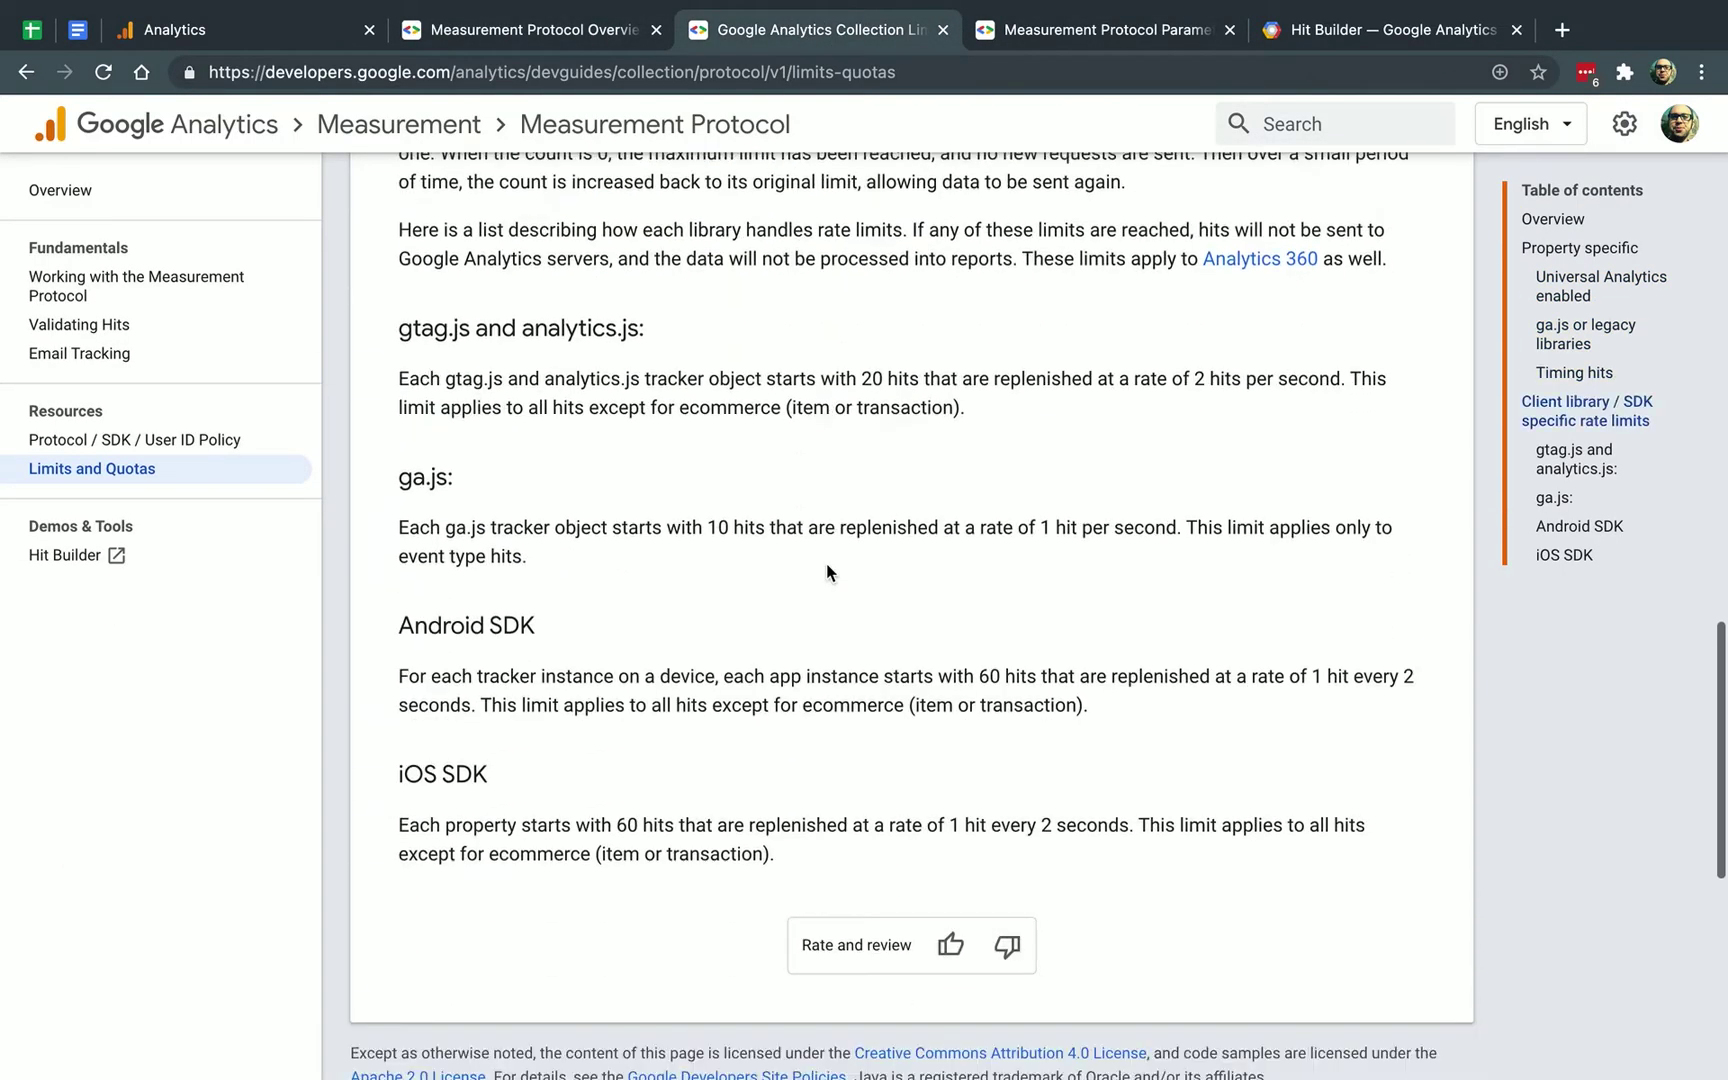
scroll(826, 572, "up", 18)
left_click(944, 30)
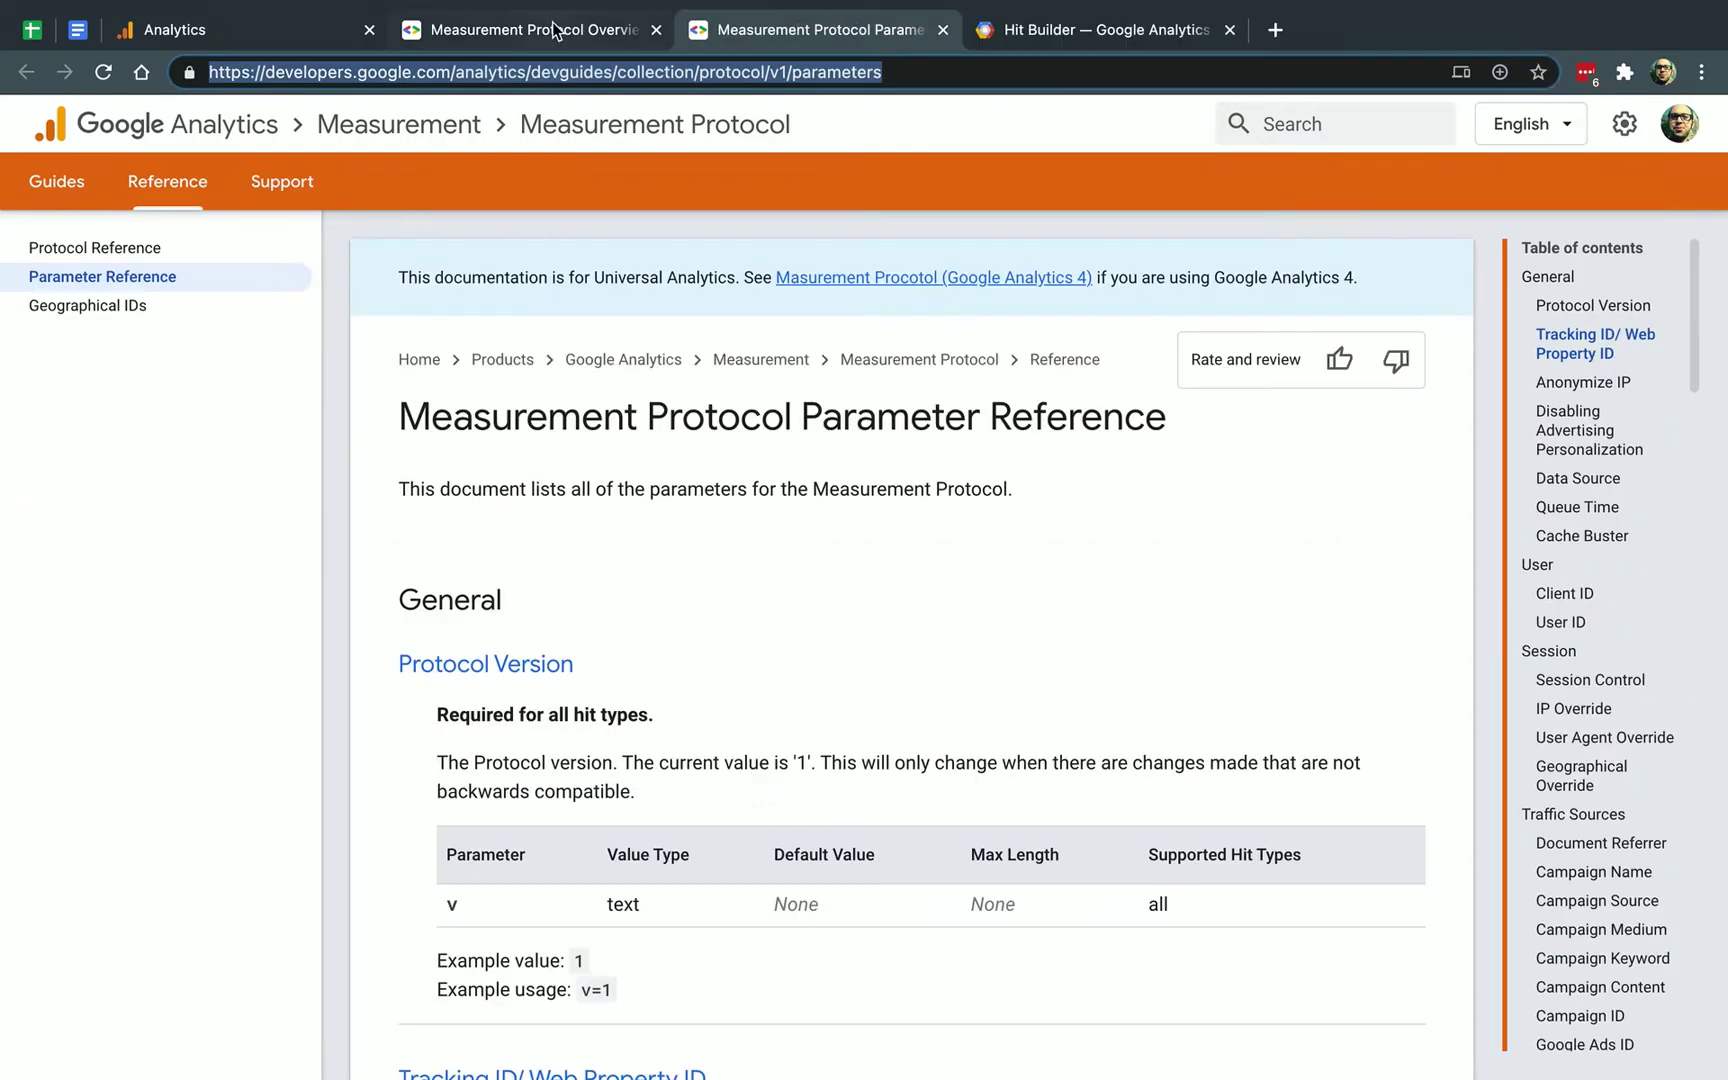
- Open the Overview page's parameter reference guide link in a new tab and view it
left_click(555, 30)
scroll(891, 621, "down", 3)
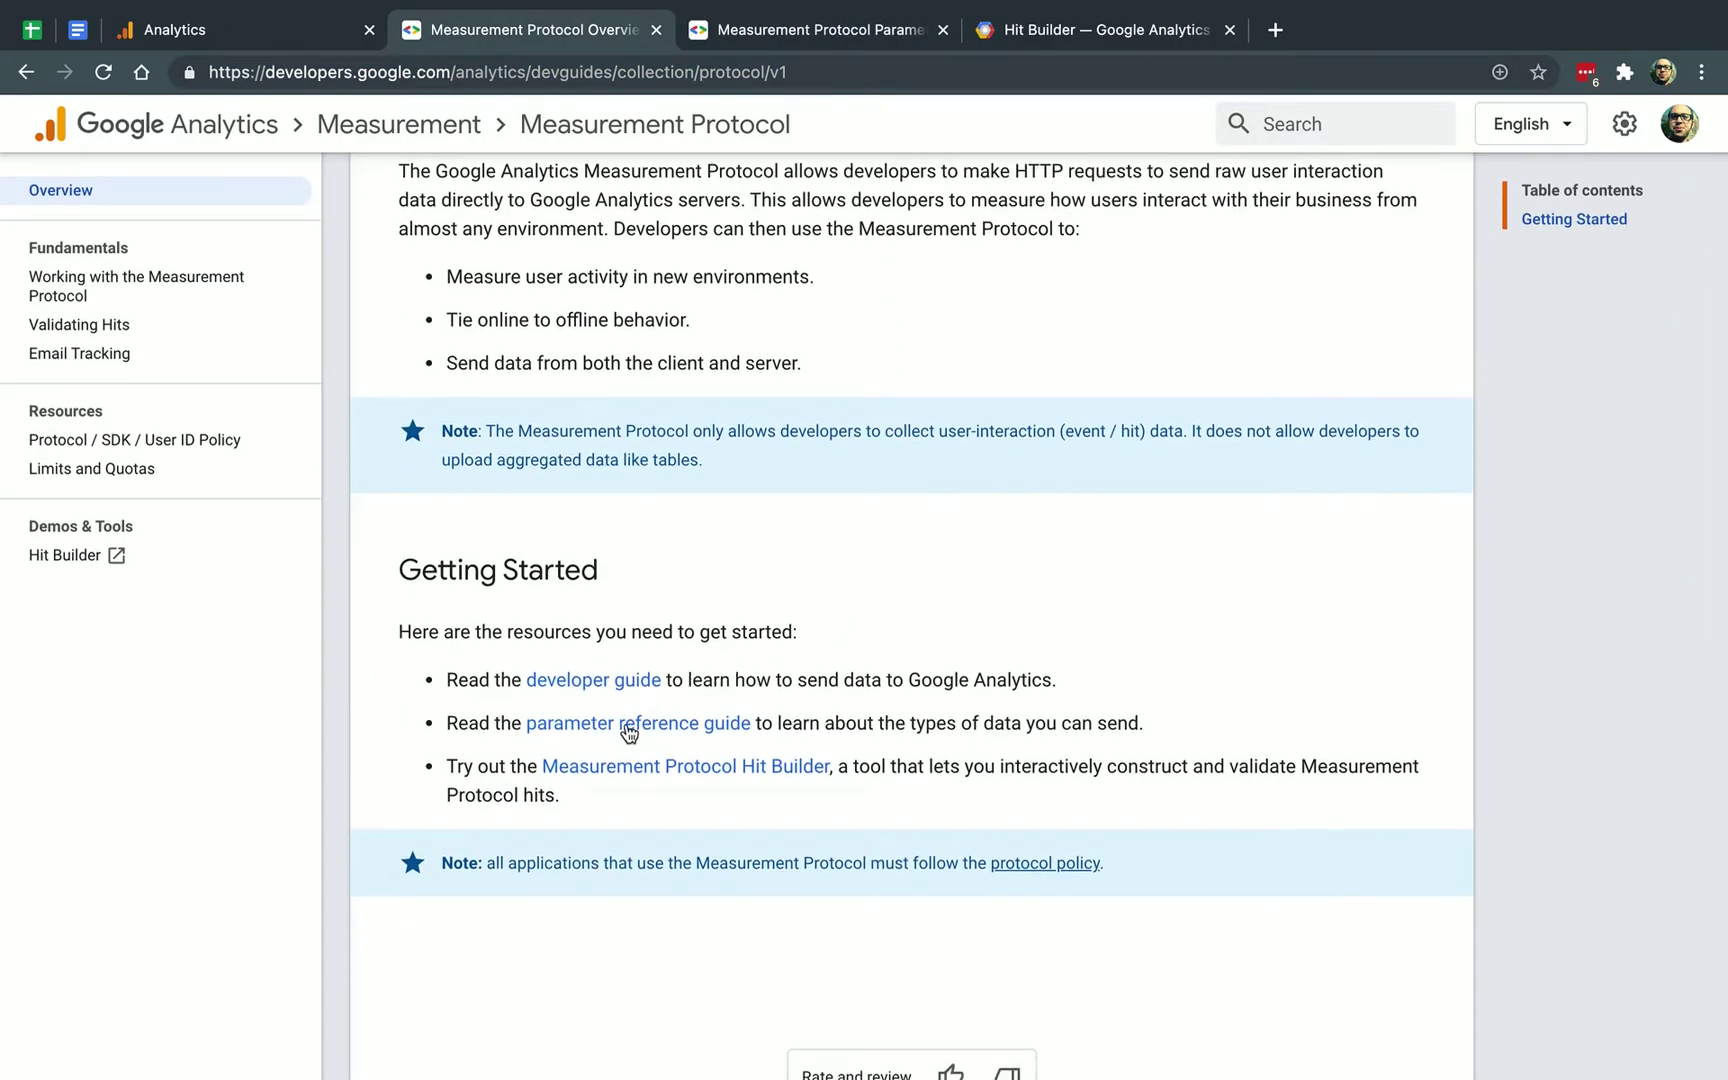
left_click(629, 733, "super")
left_click(869, 27)
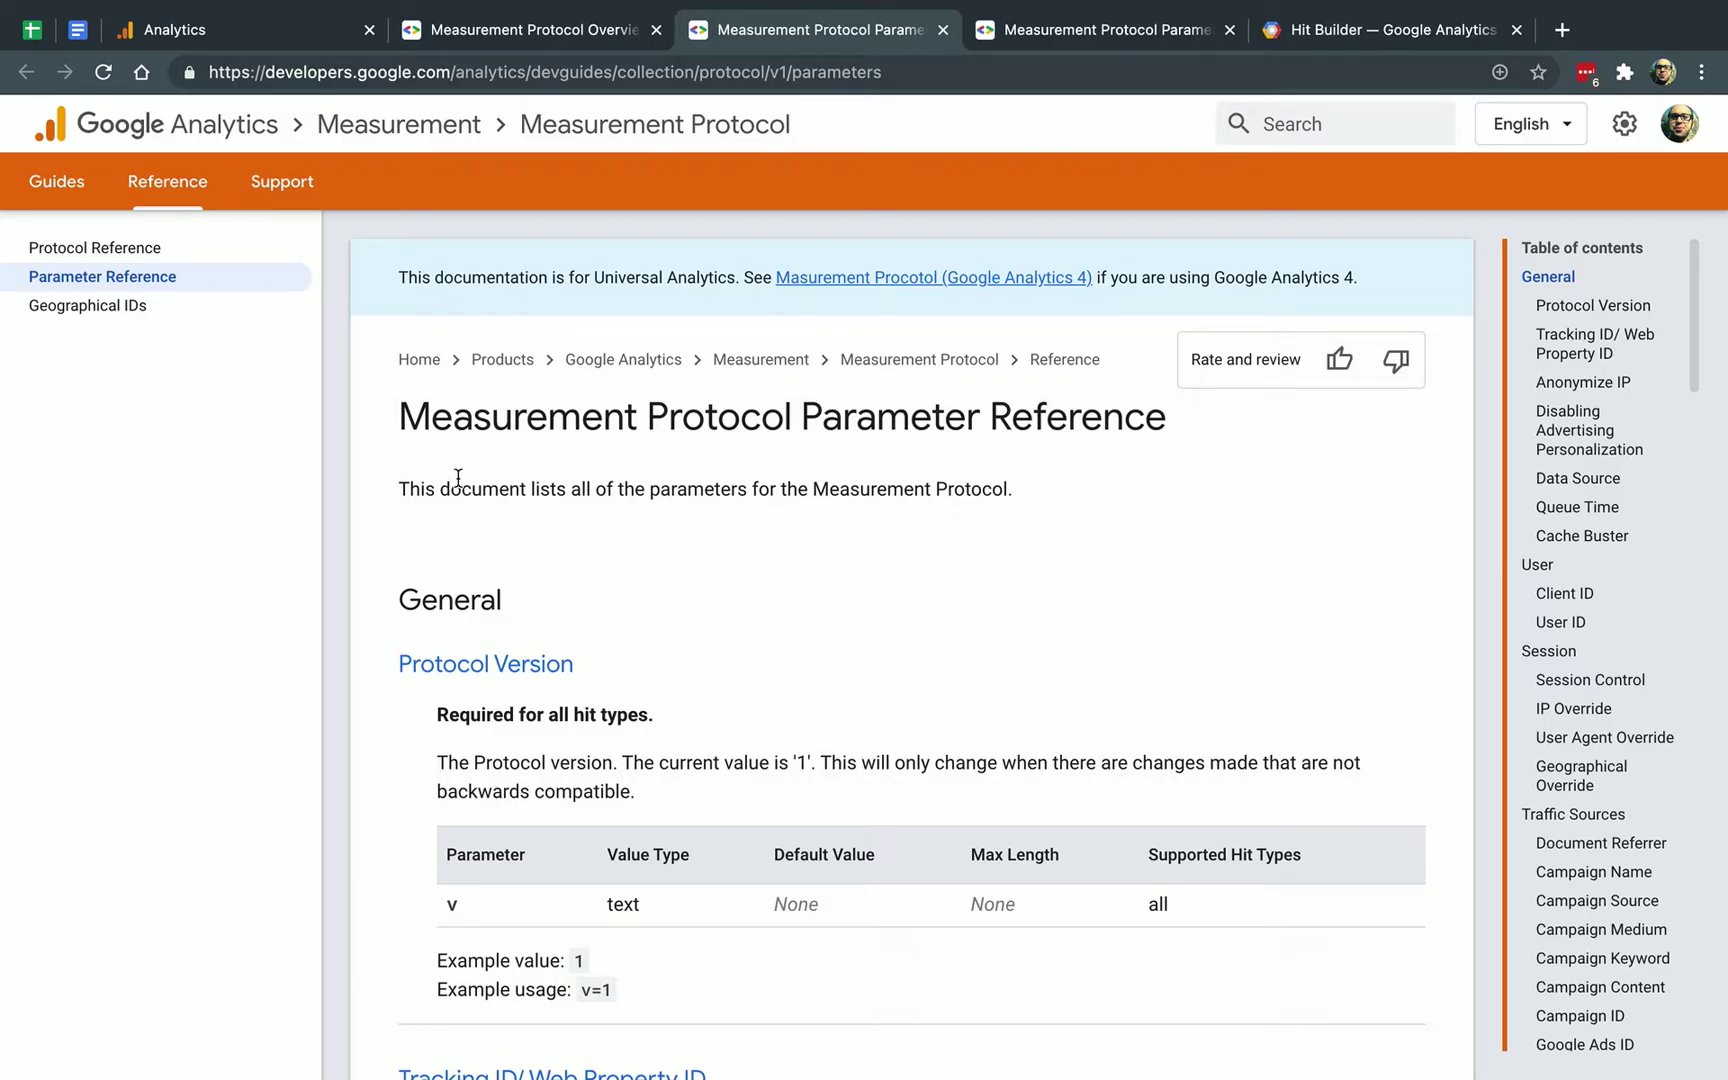
left_click(408, 601)
left_click_drag(408, 601, 505, 602)
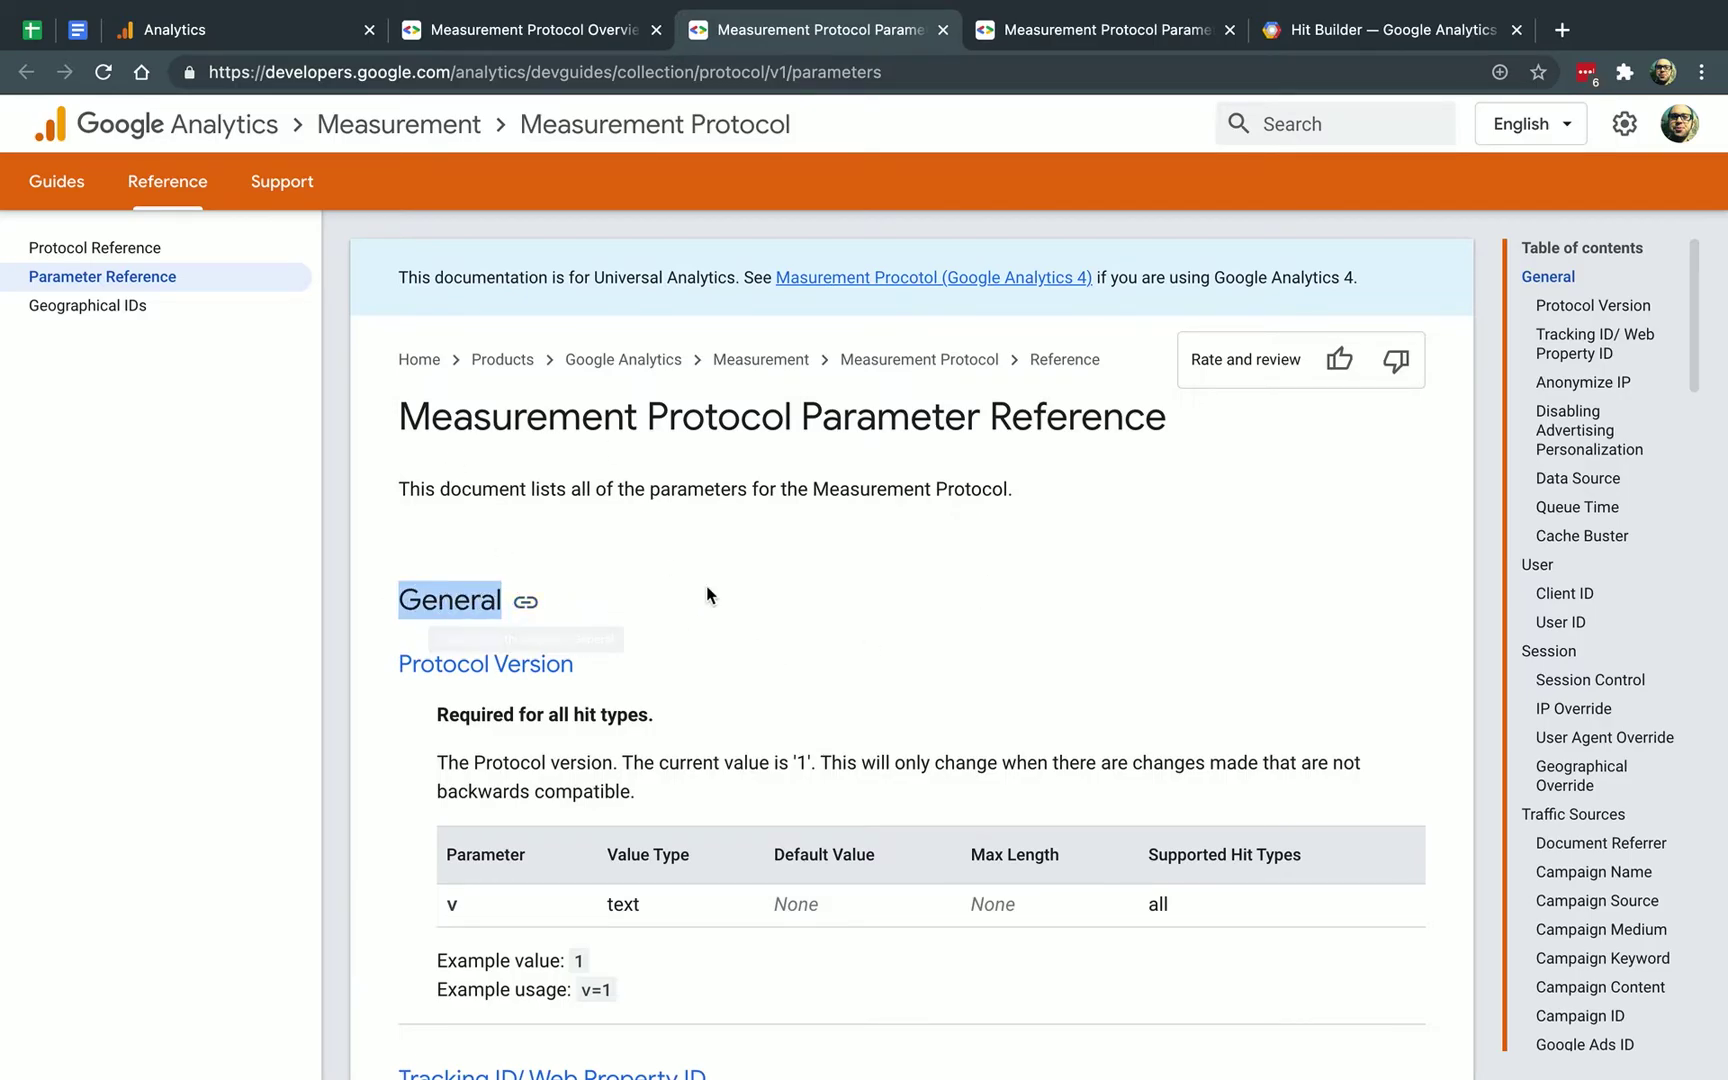
left_click(788, 643)
scroll(820, 672, "down", 1)
scroll(820, 672, "down", 3)
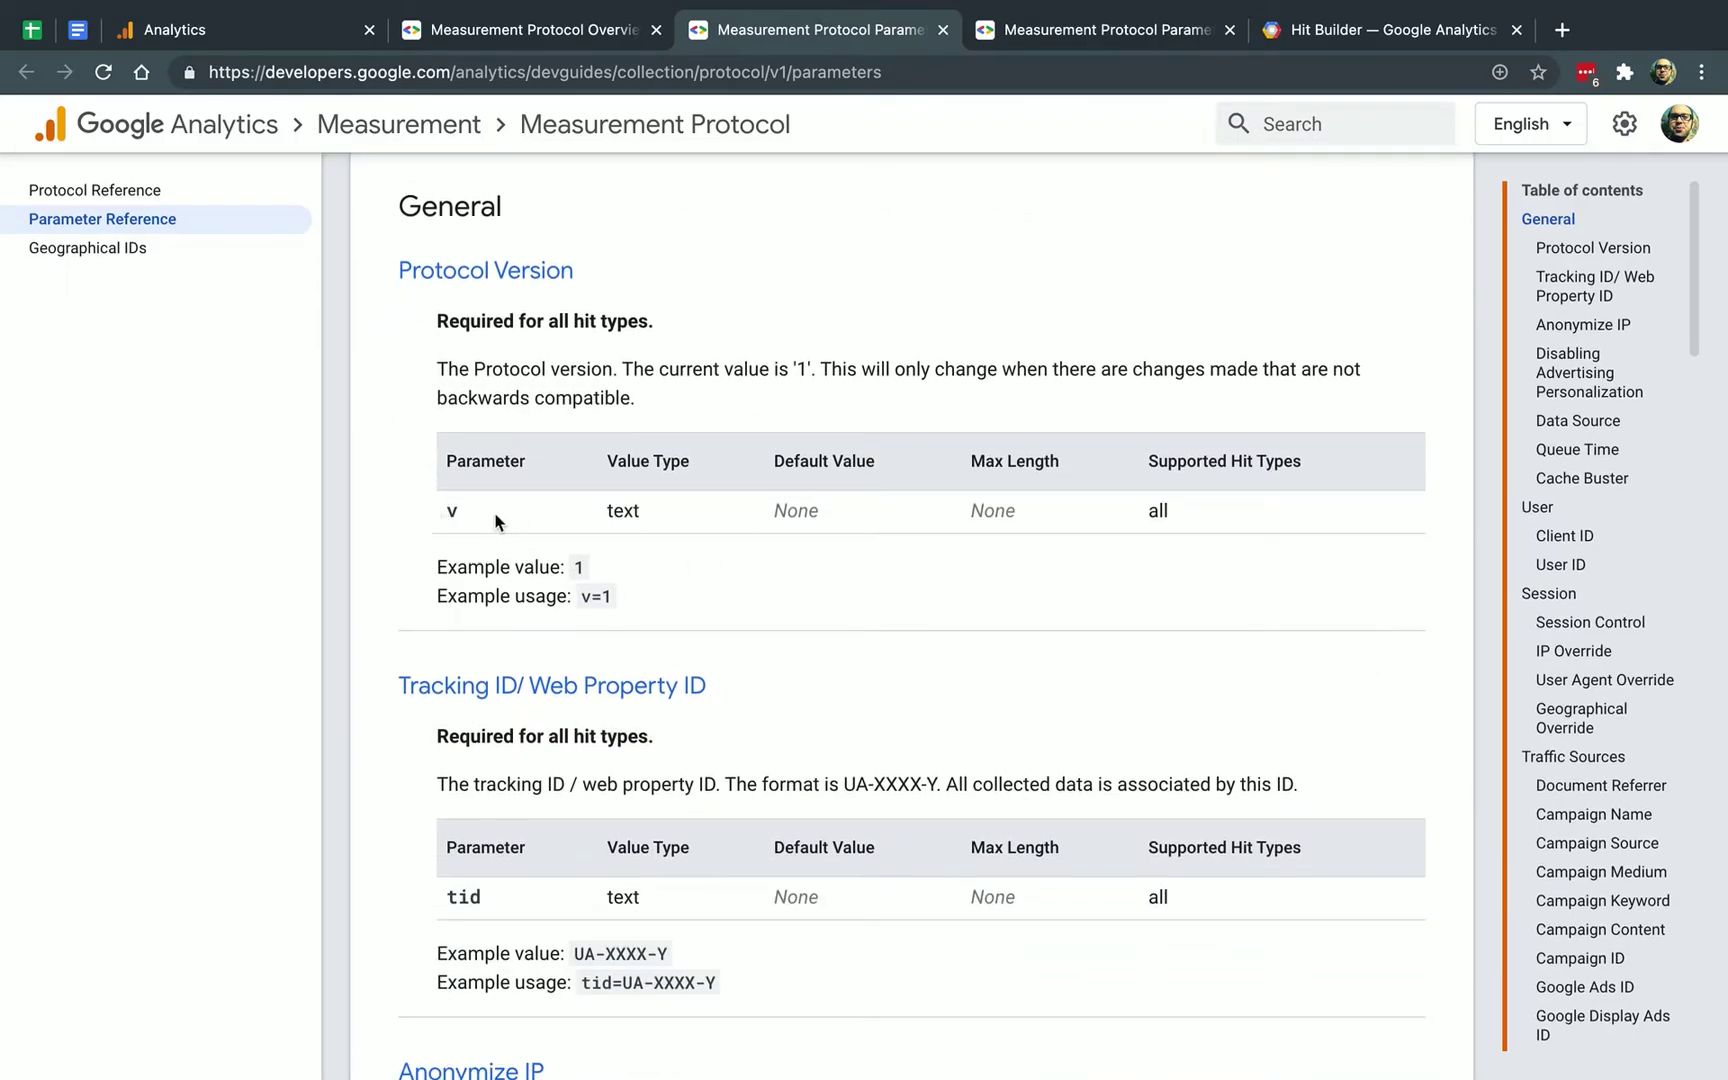
scroll(842, 690, "down", 3)
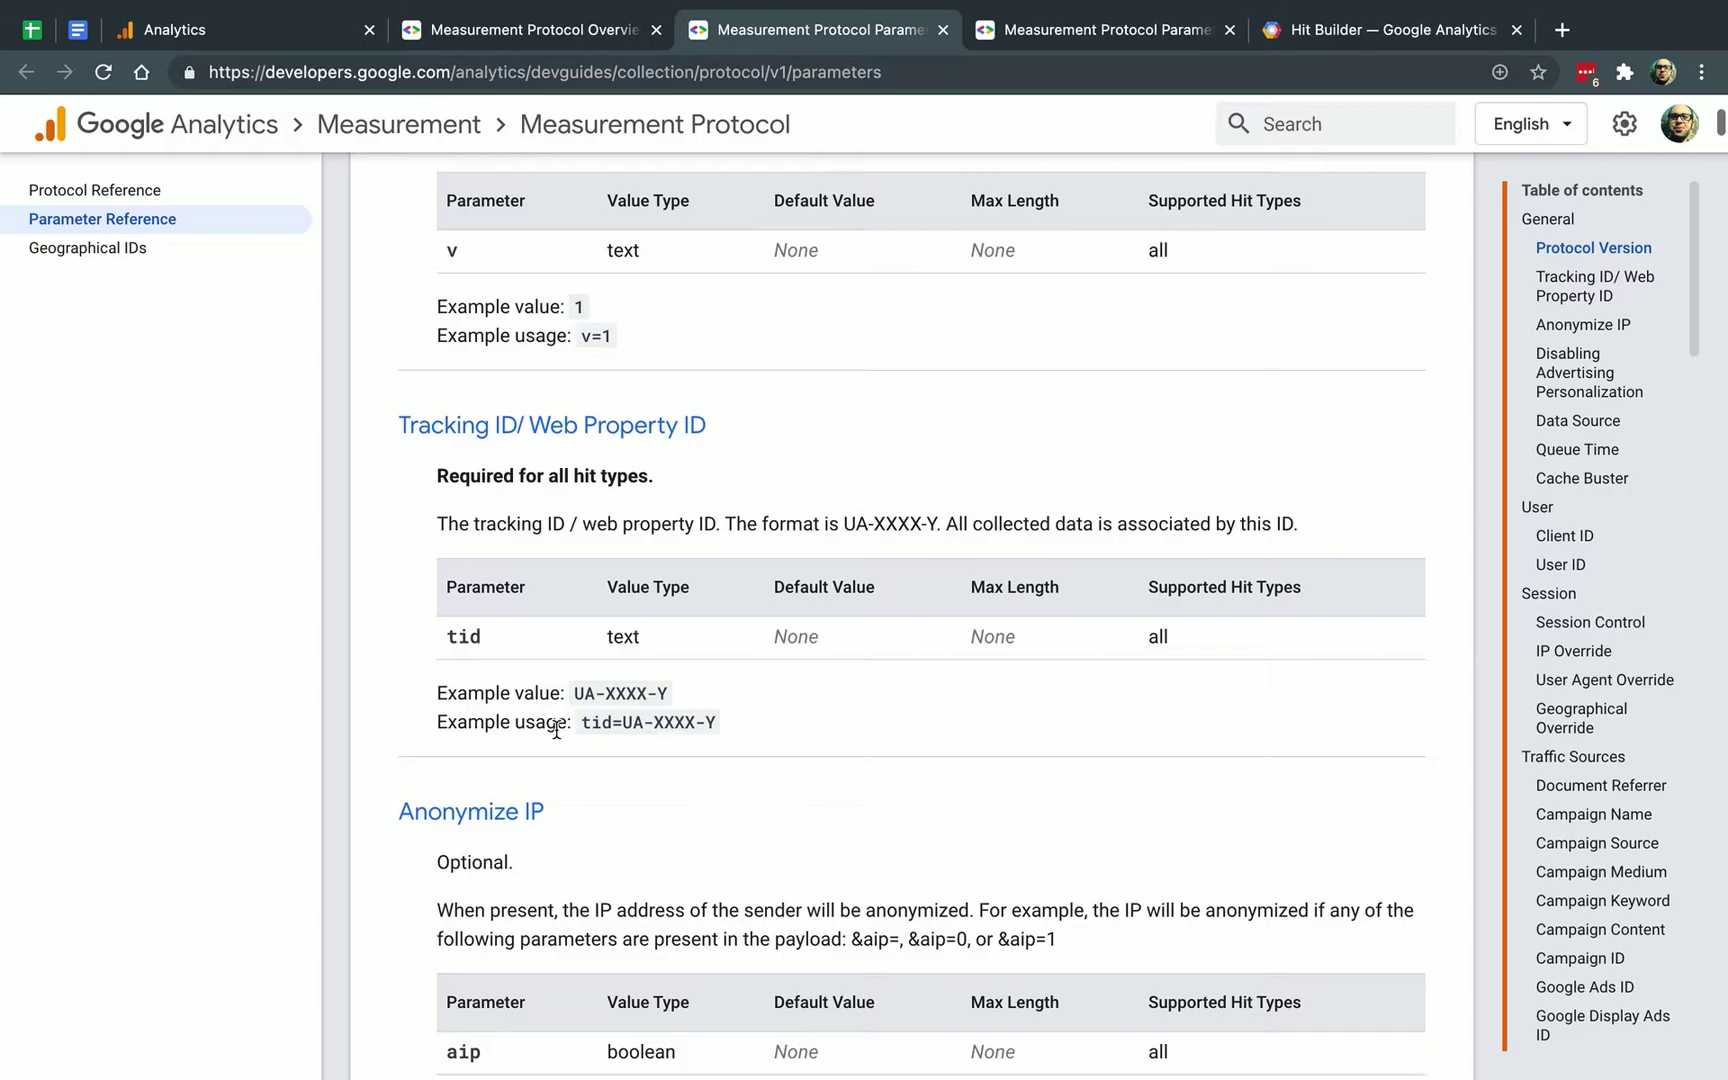
left_click_drag(574, 694, 676, 703)
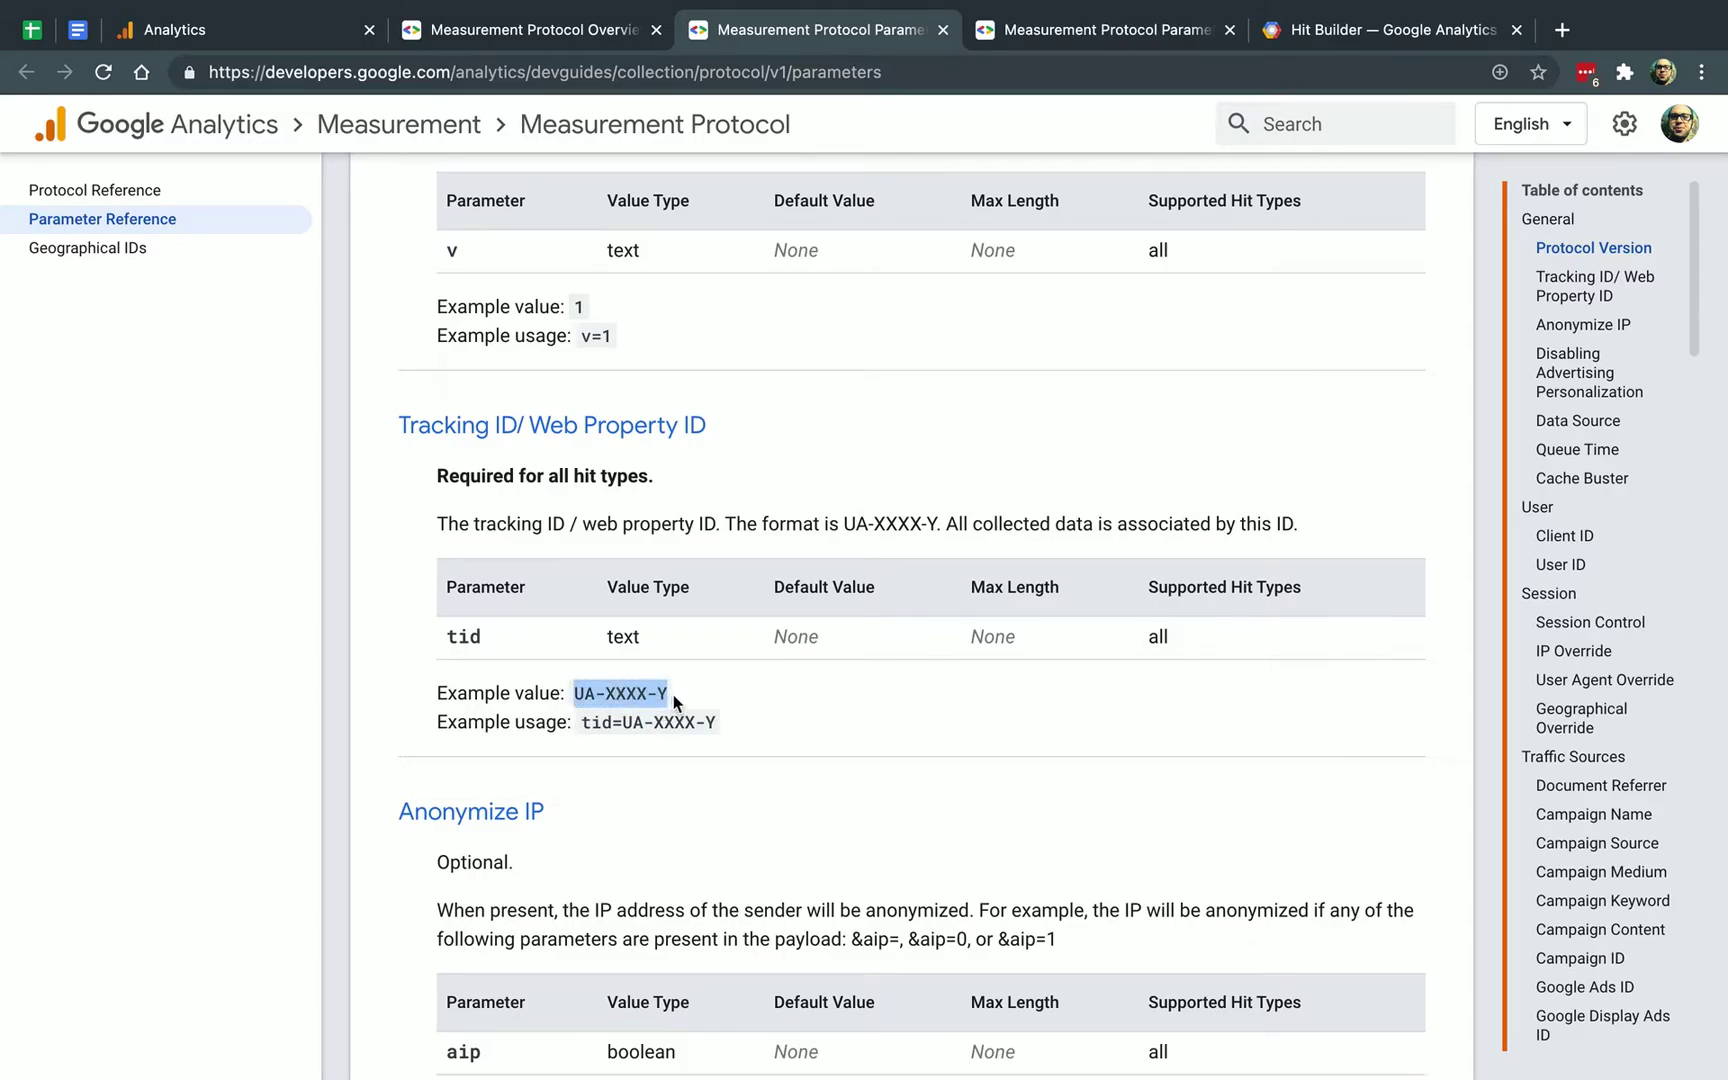
scroll(778, 712, "down", 10)
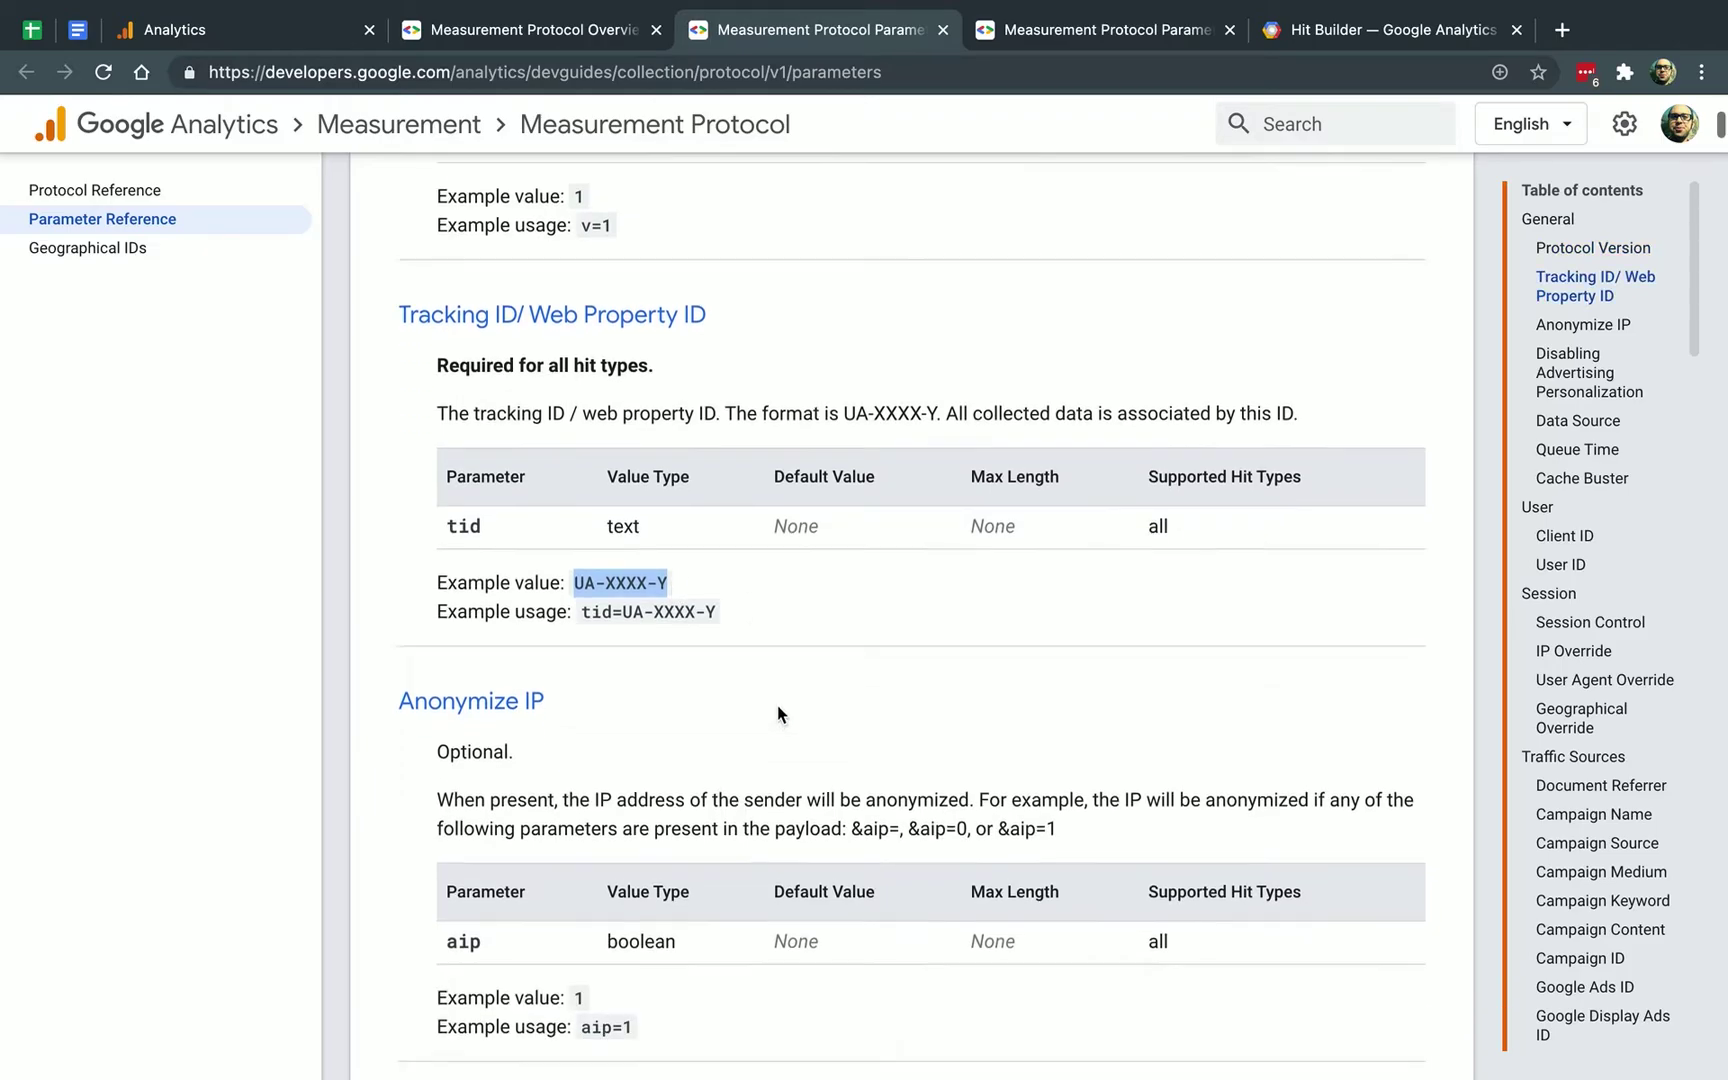
scroll(778, 705, "up", 5)
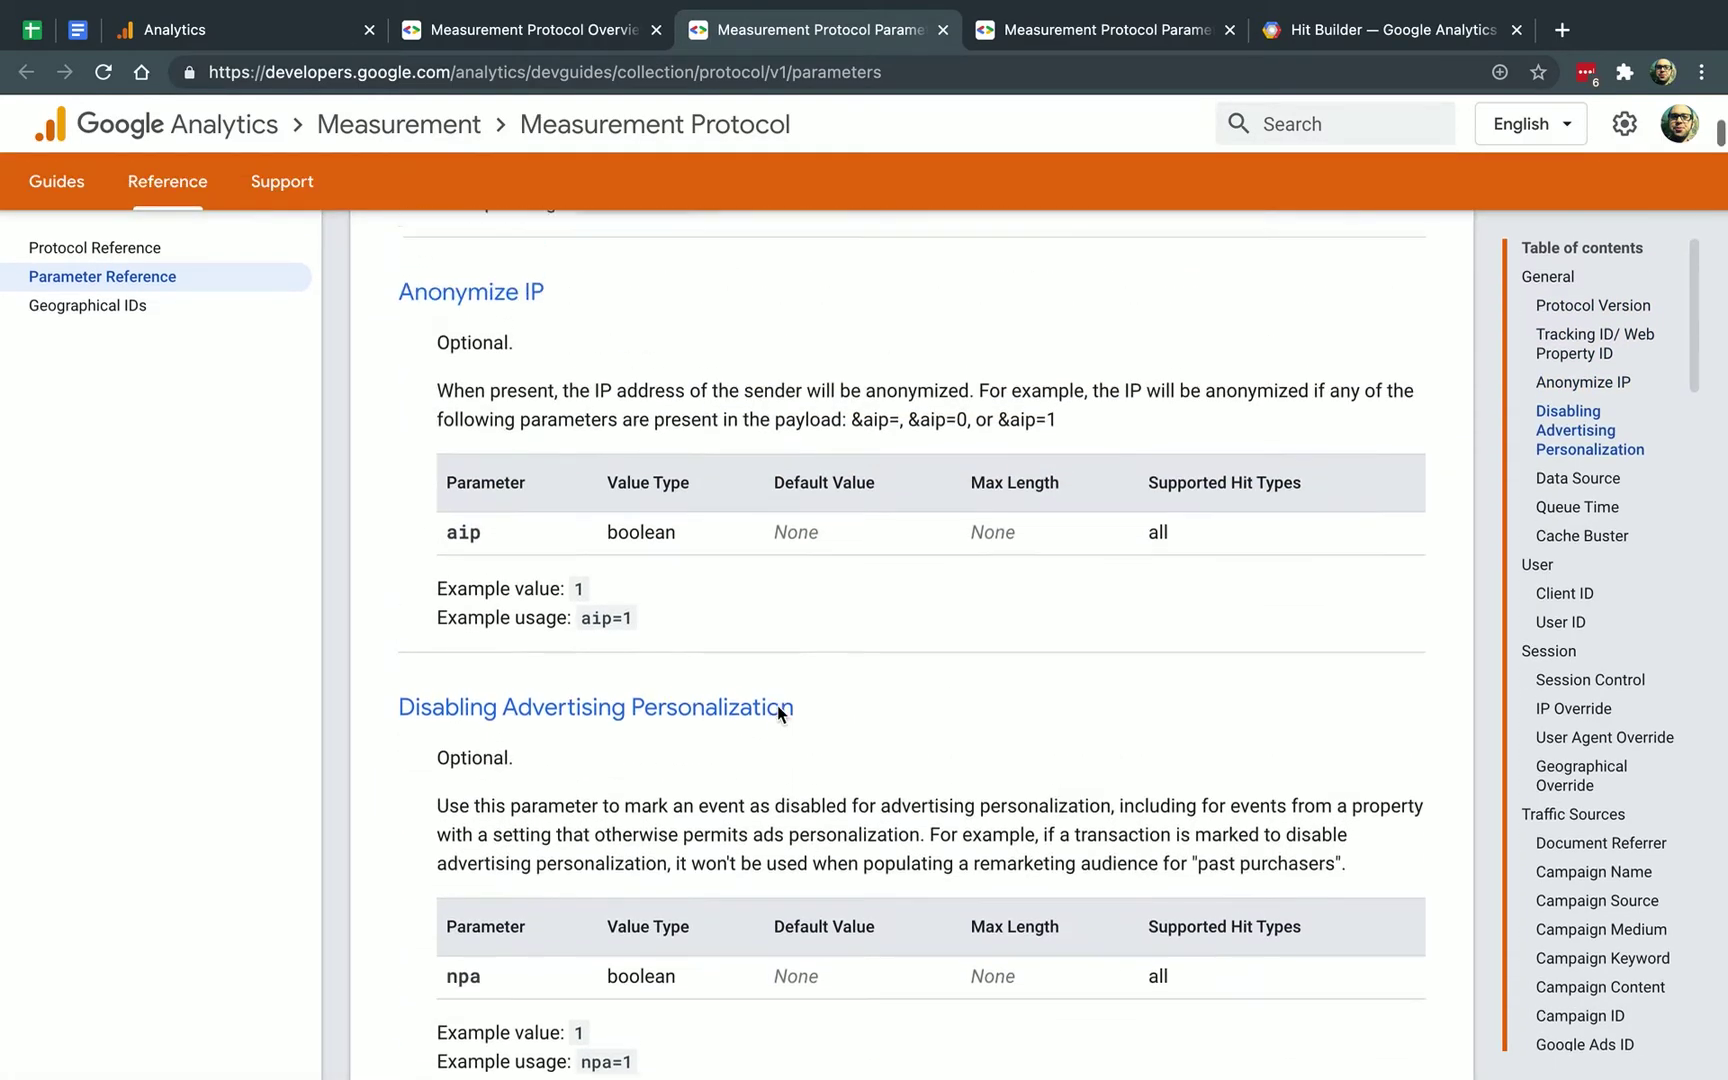
scroll(801, 664, "down", 10)
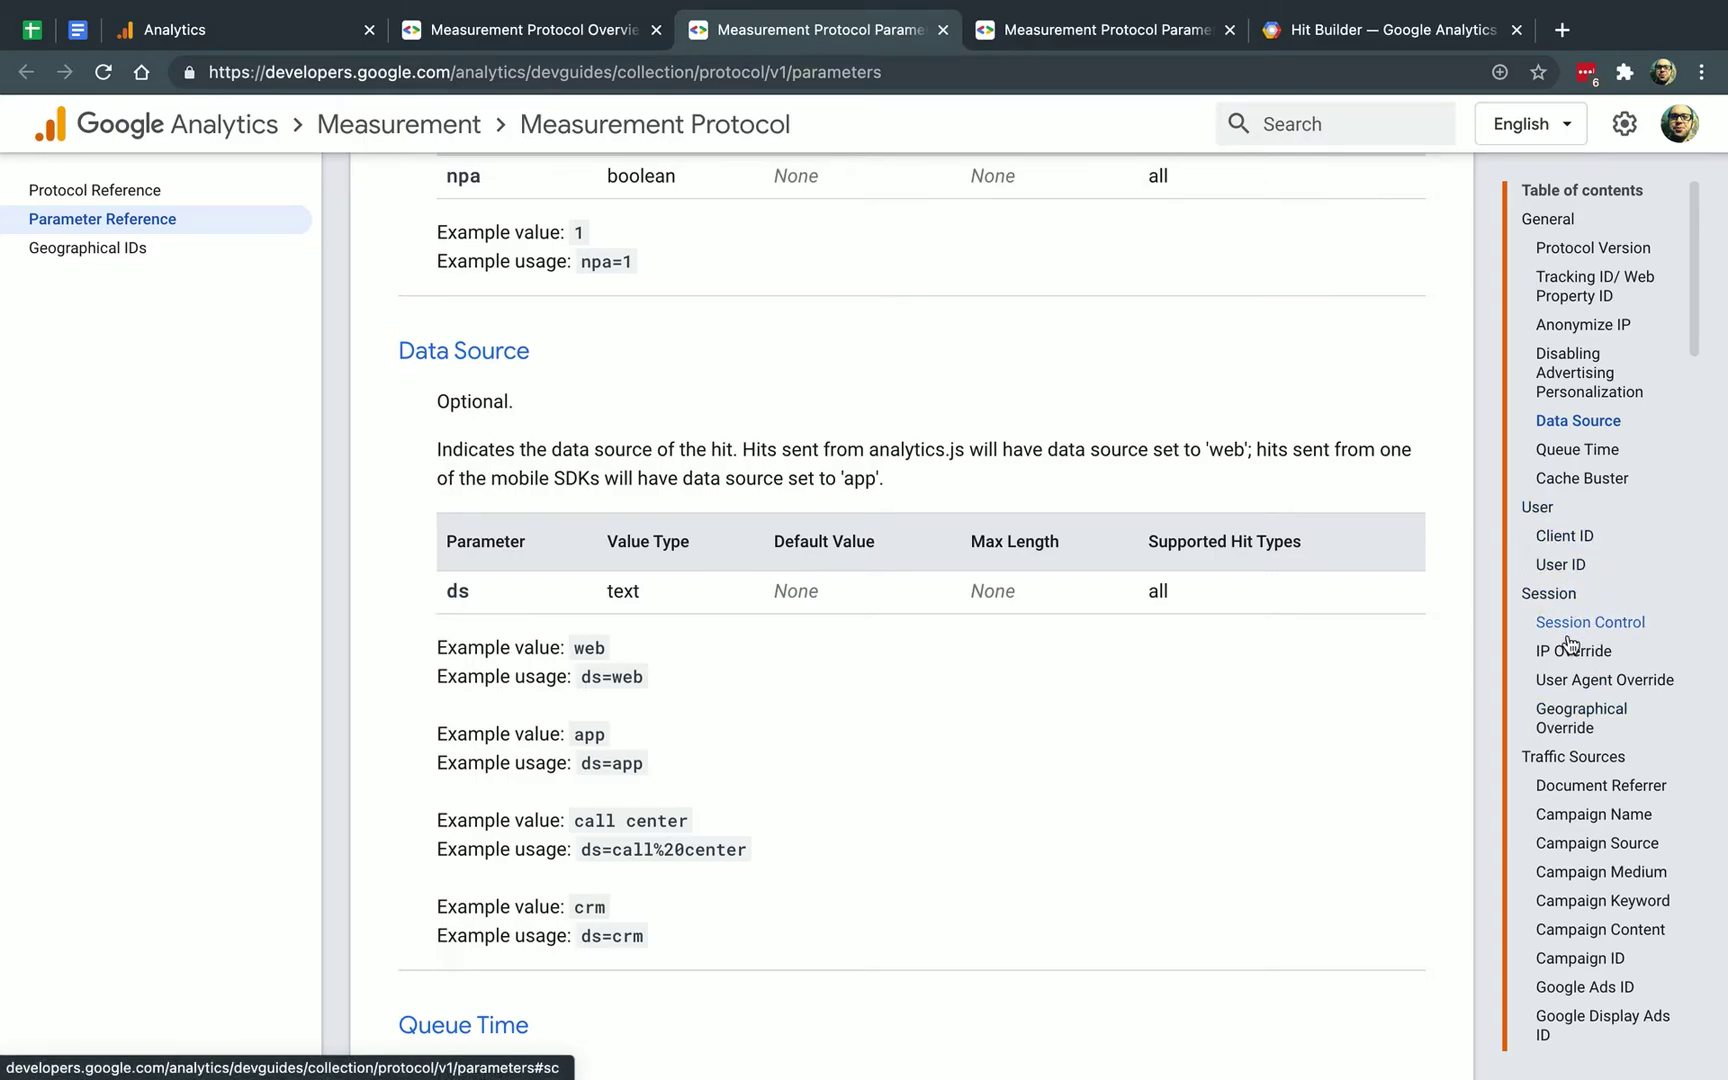
scroll(1621, 770, "down", 1)
scroll(1610, 740, "down", 5)
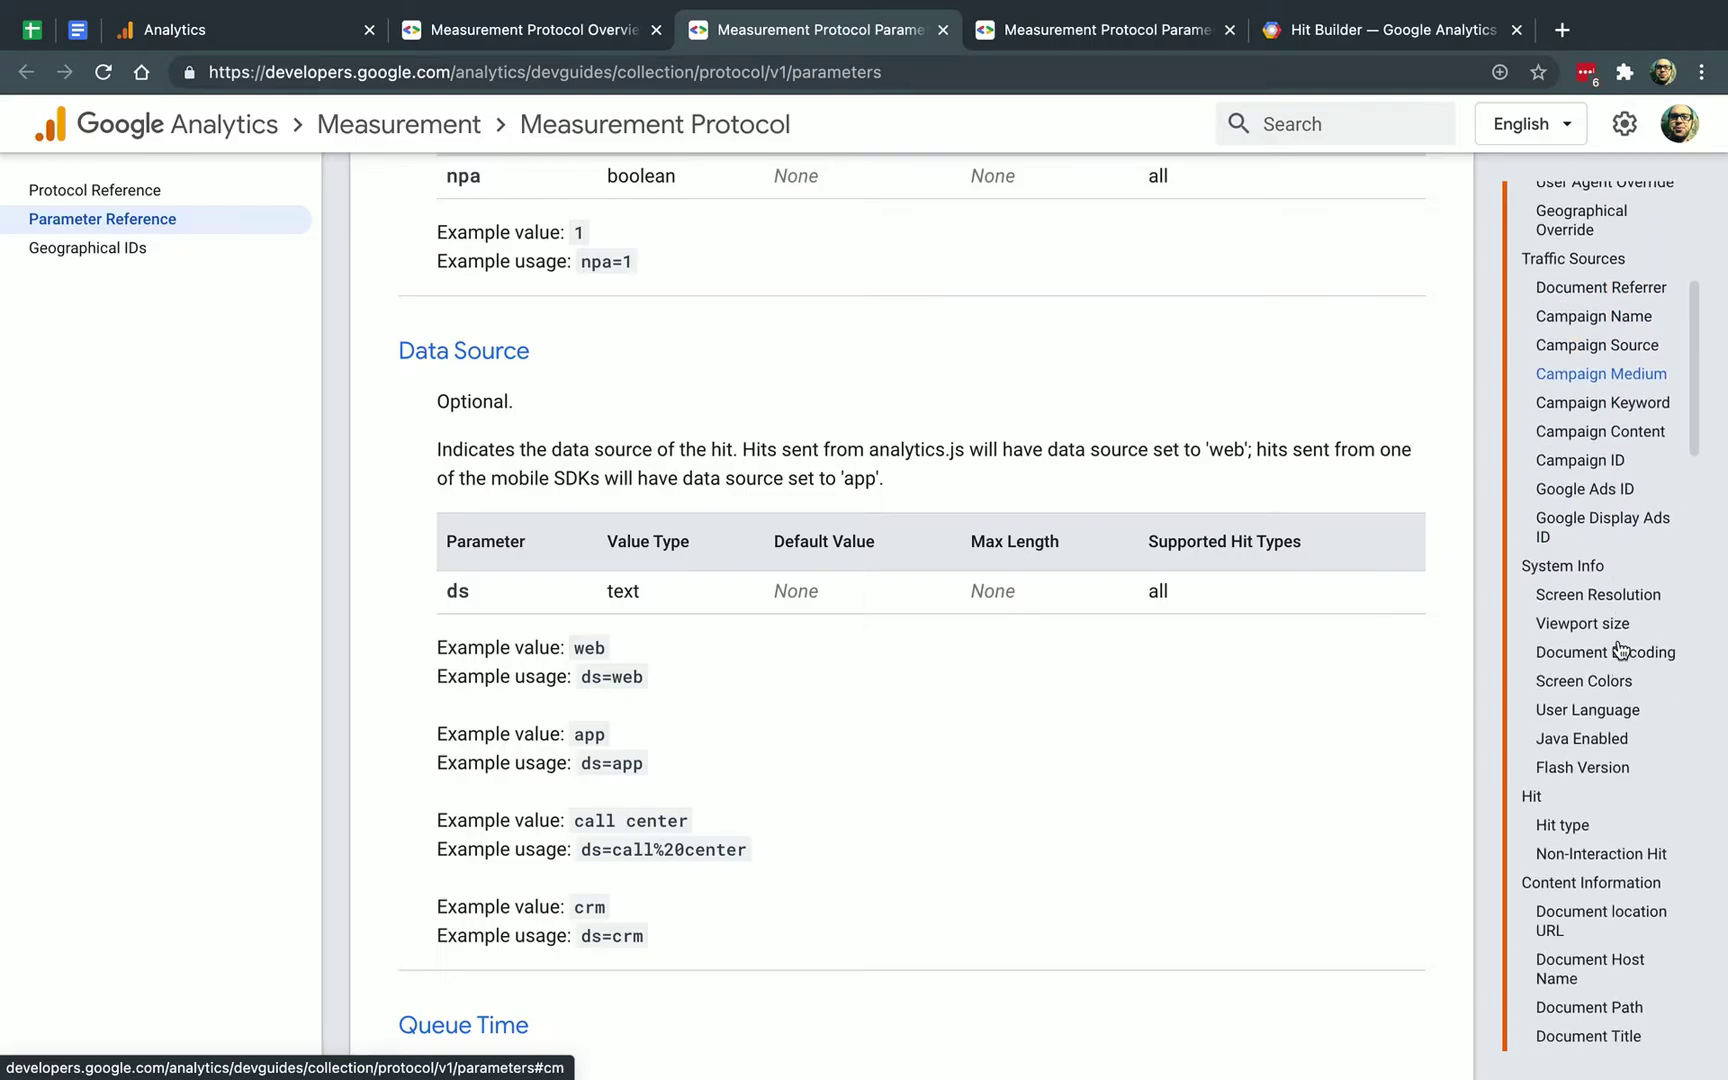
scroll(1580, 560, "down", 3)
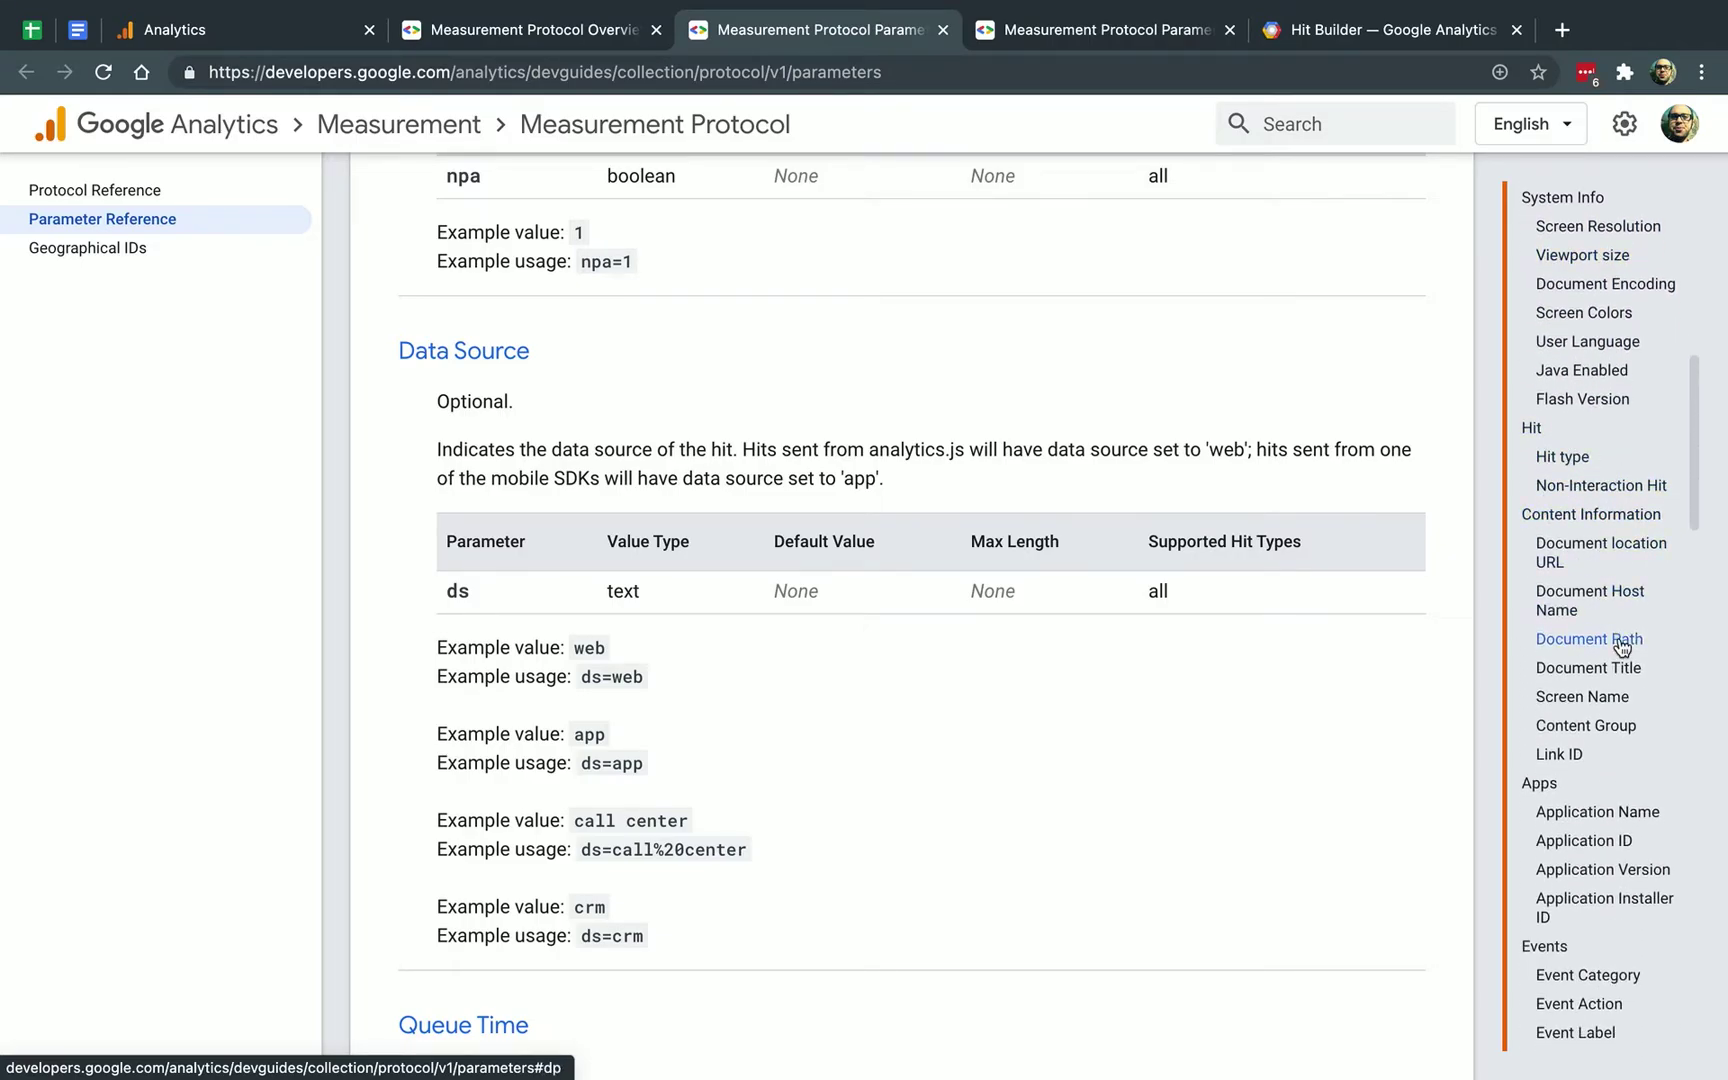
scroll(1615, 645, "down", 4)
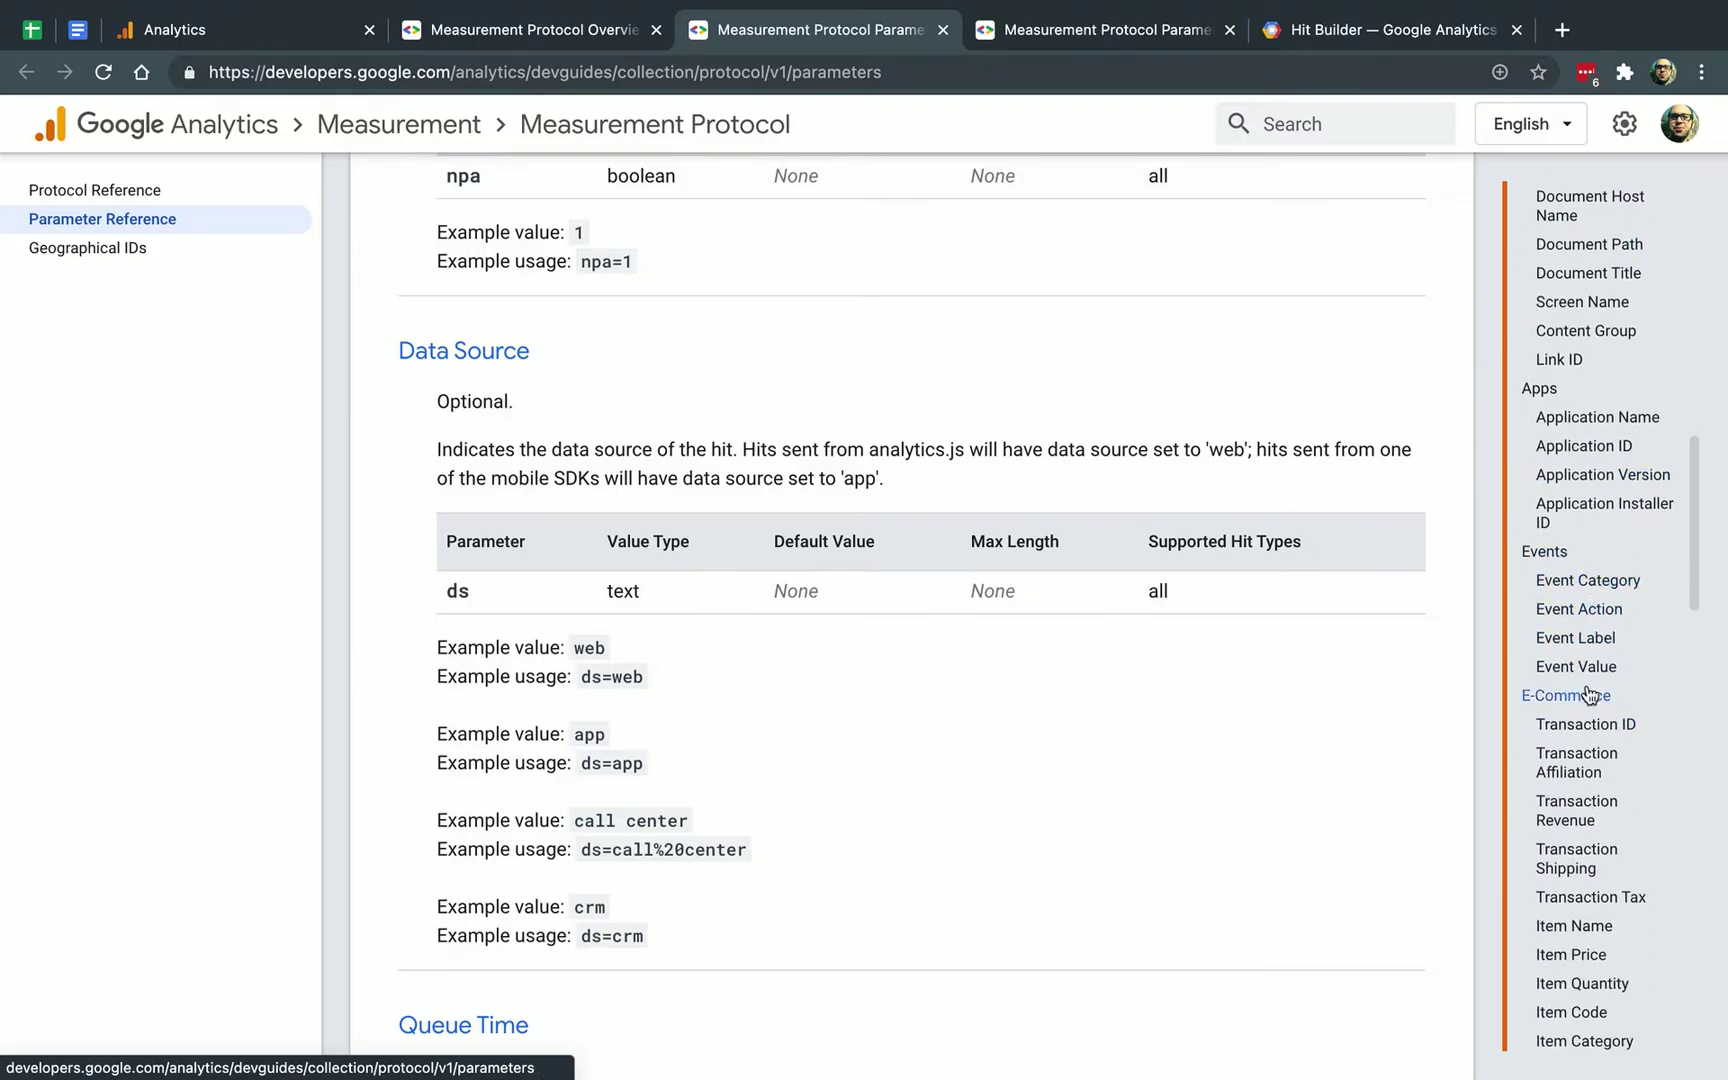
scroll(1565, 675, "down", 1)
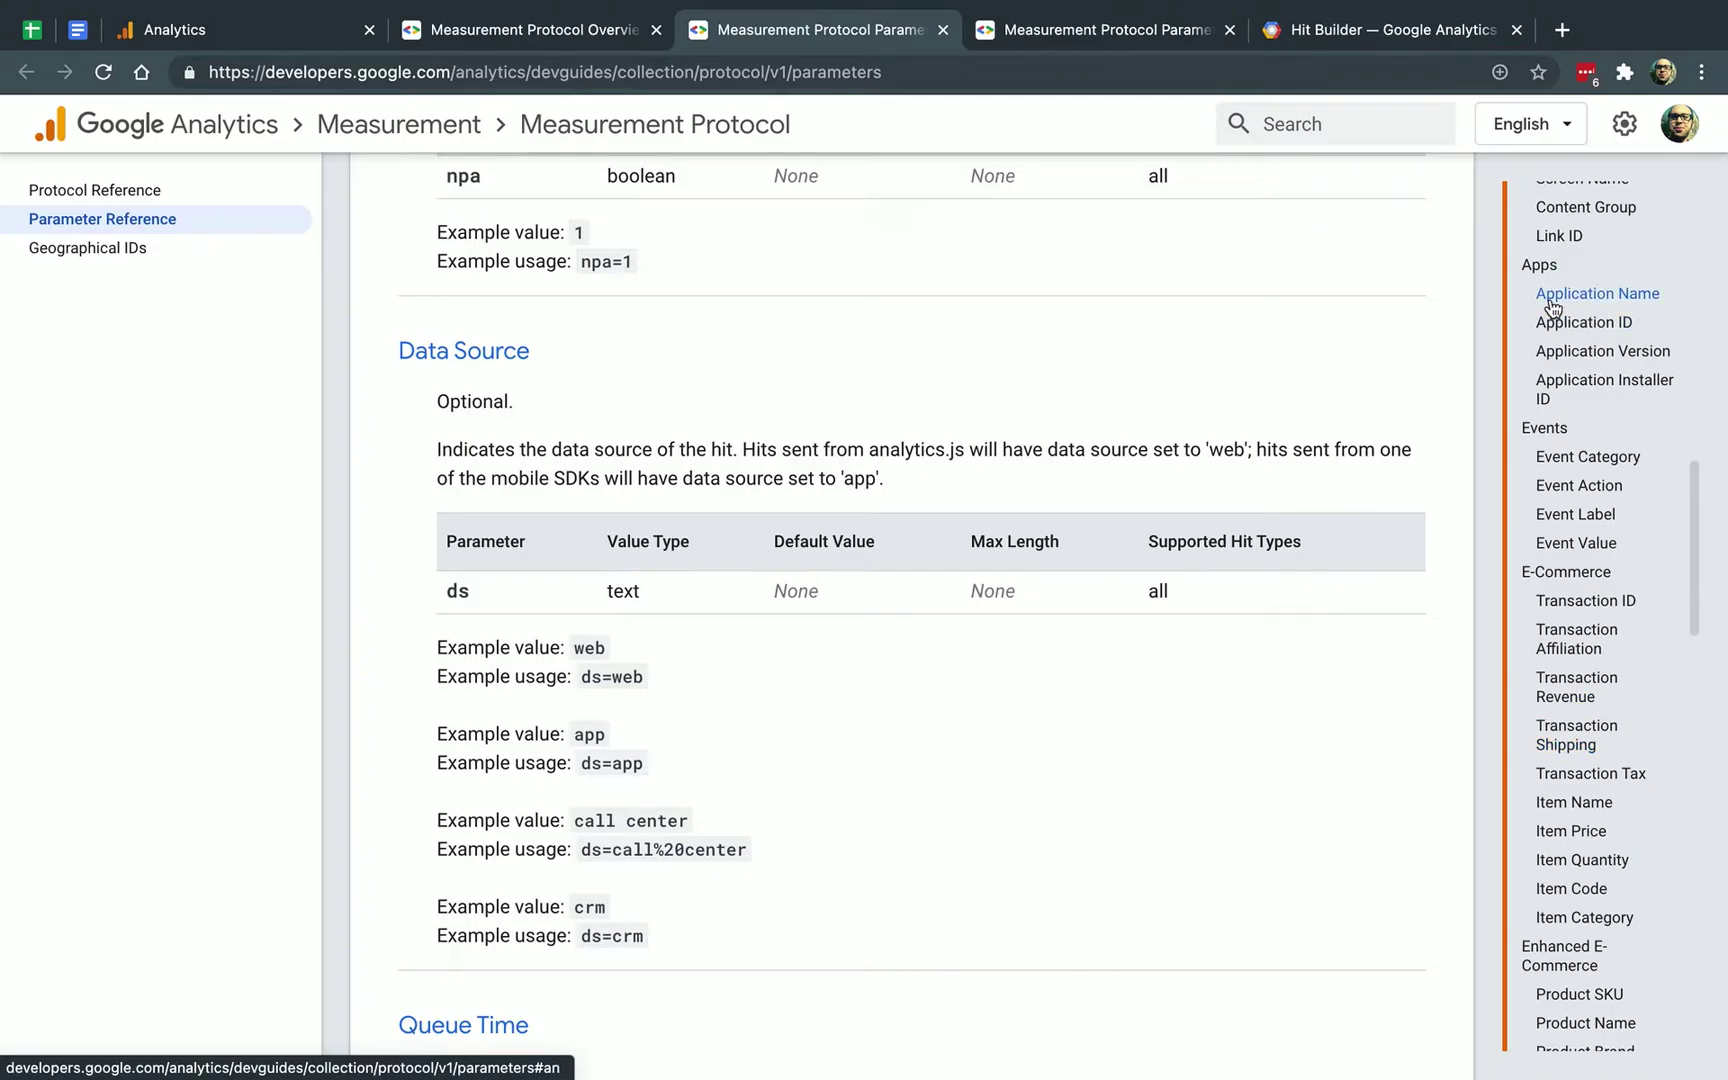
left_click(180, 29)
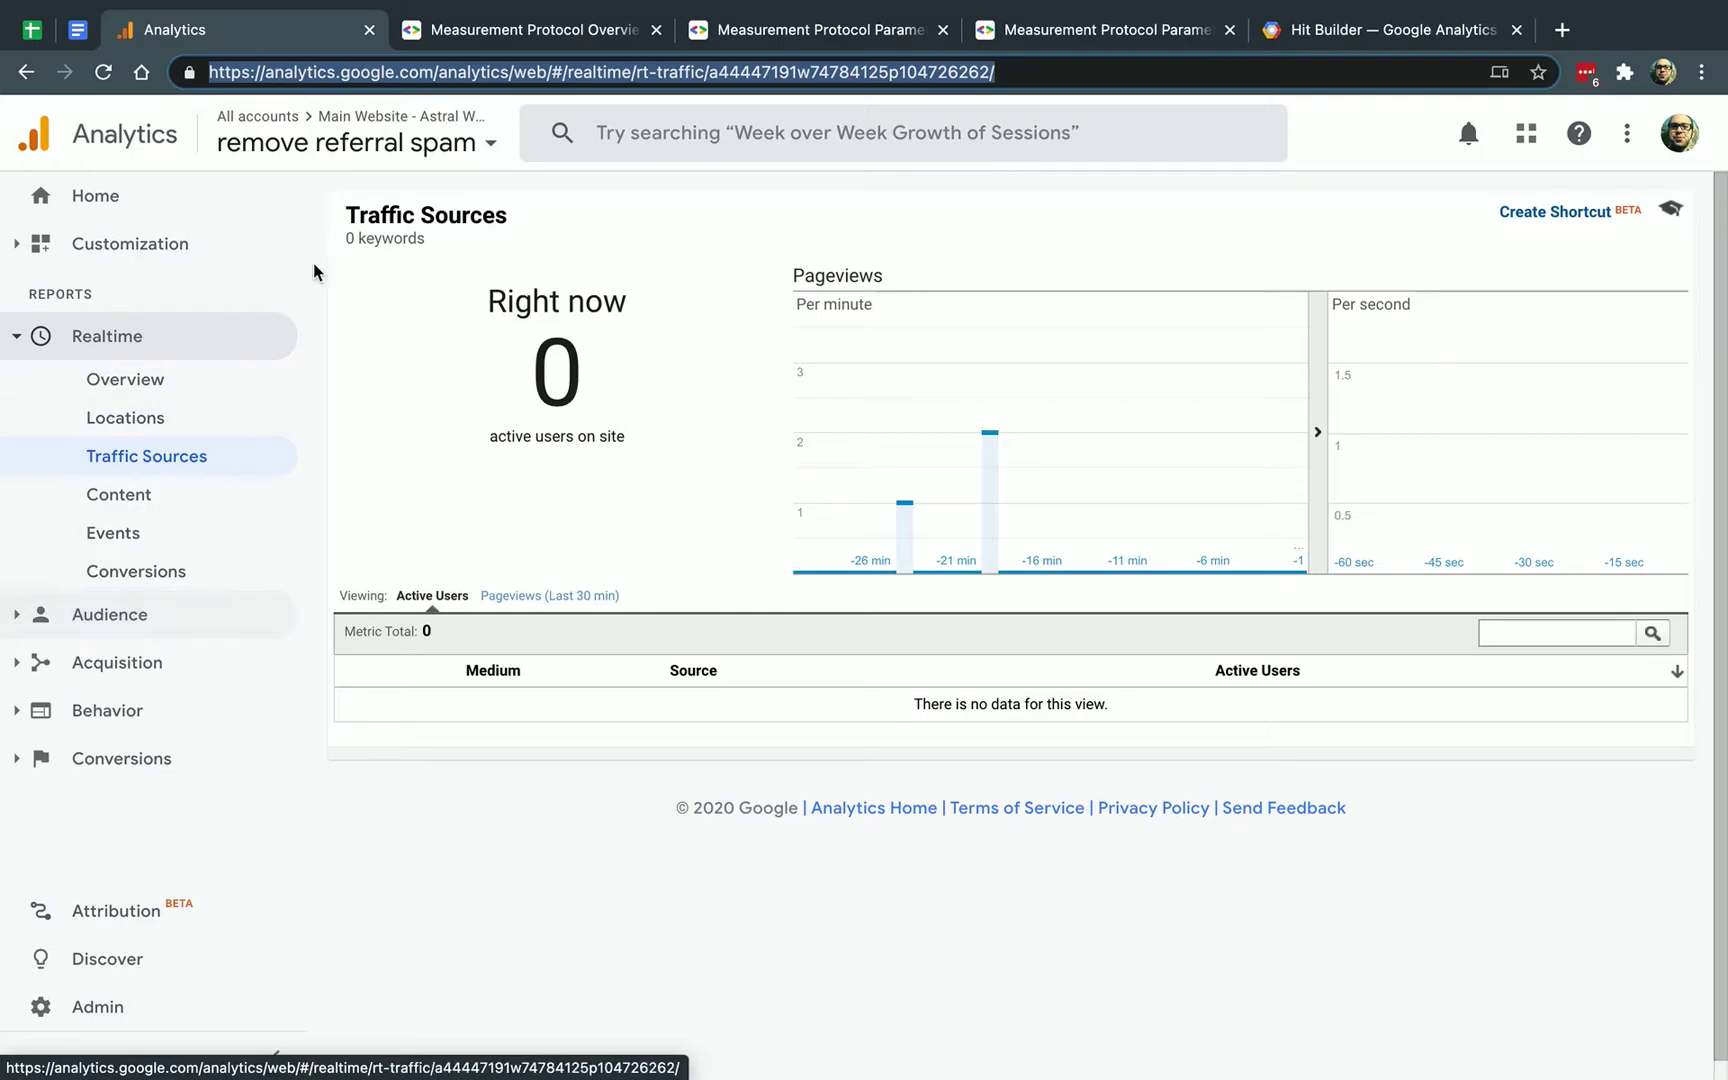
left_click(578, 28)
left_click(699, 40)
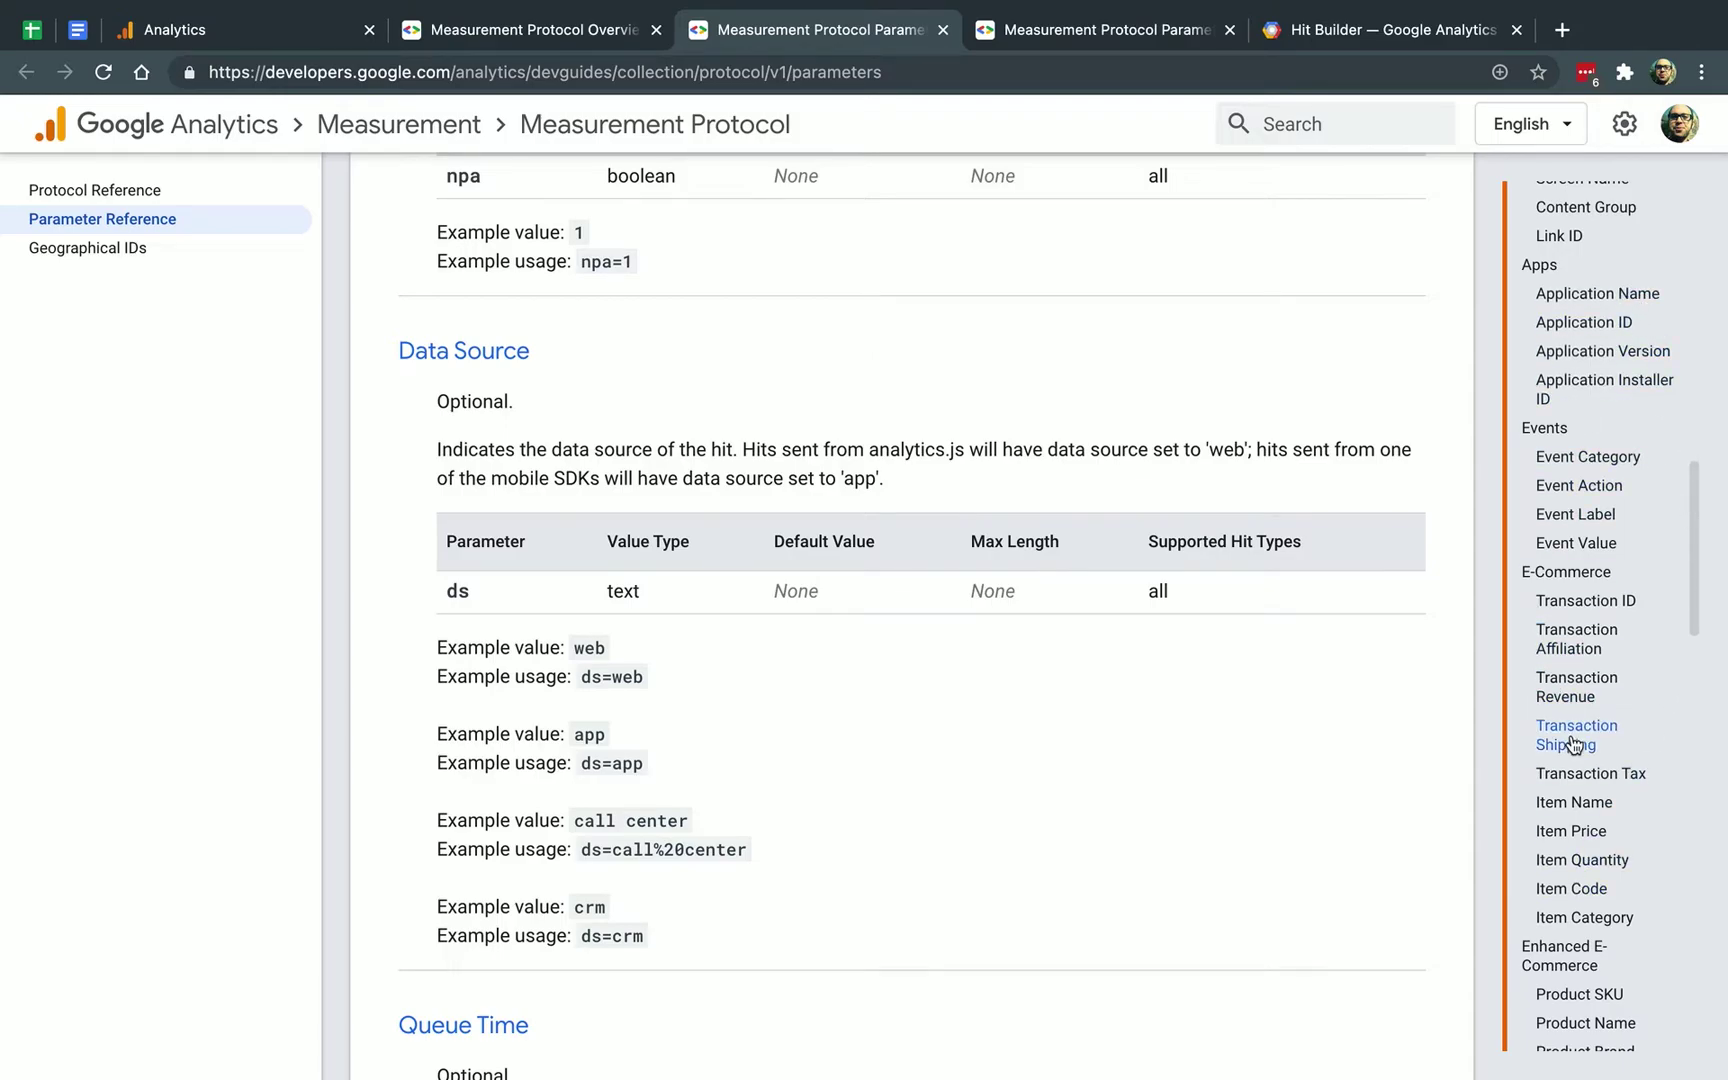
scroll(1590, 730, "down", 5)
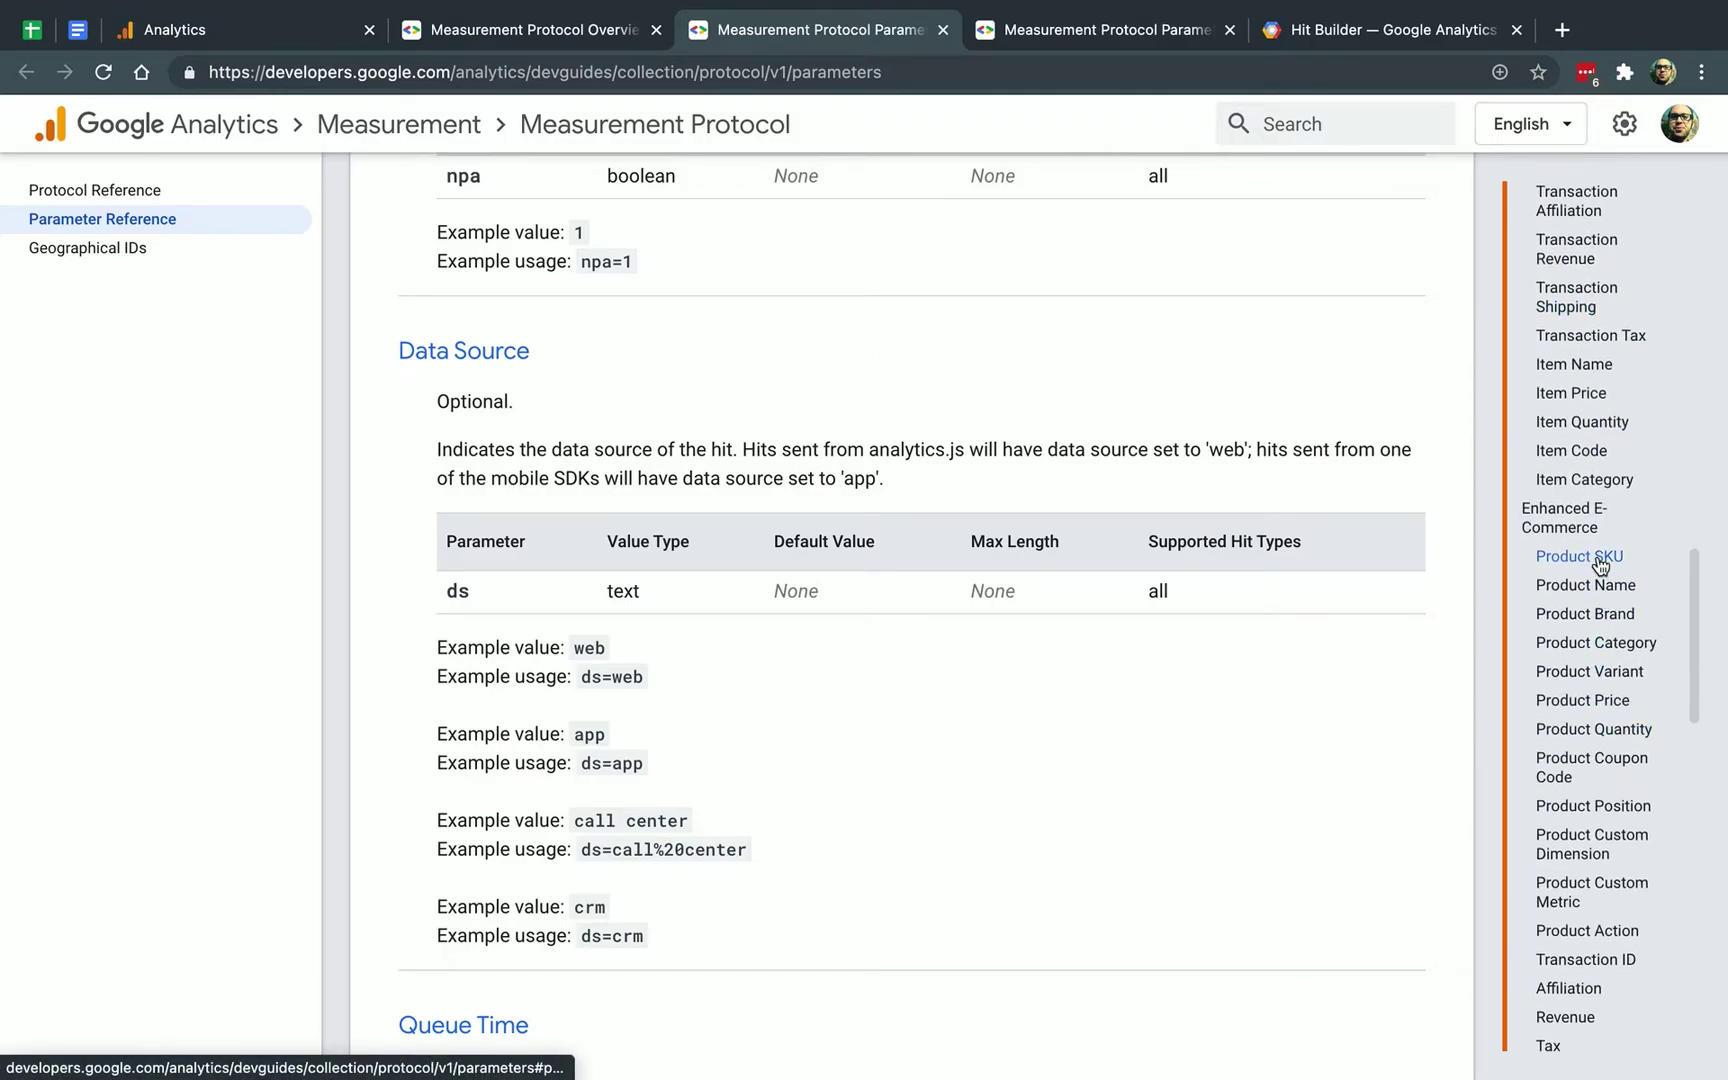
- Jump to the E-Commerce parameters section and select the Transaction ID (ti) parameter
scroll(1600, 560, "up", 3)
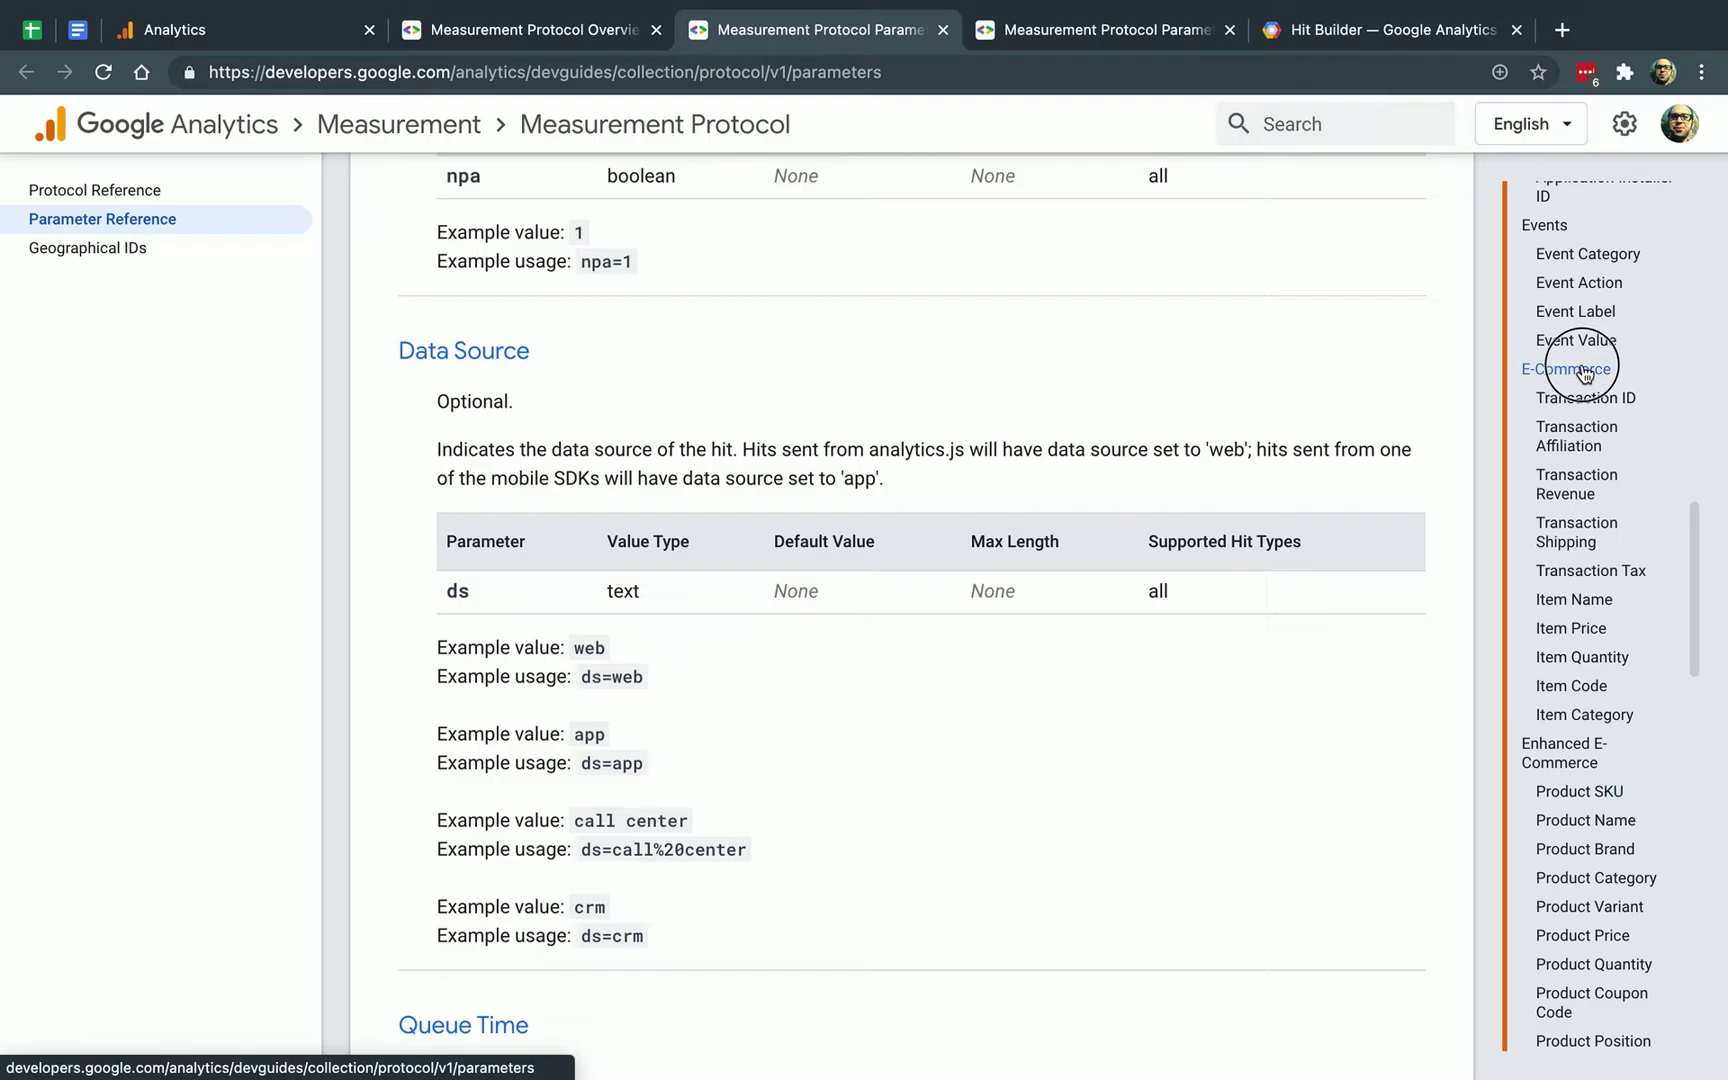
left_click(1558, 370)
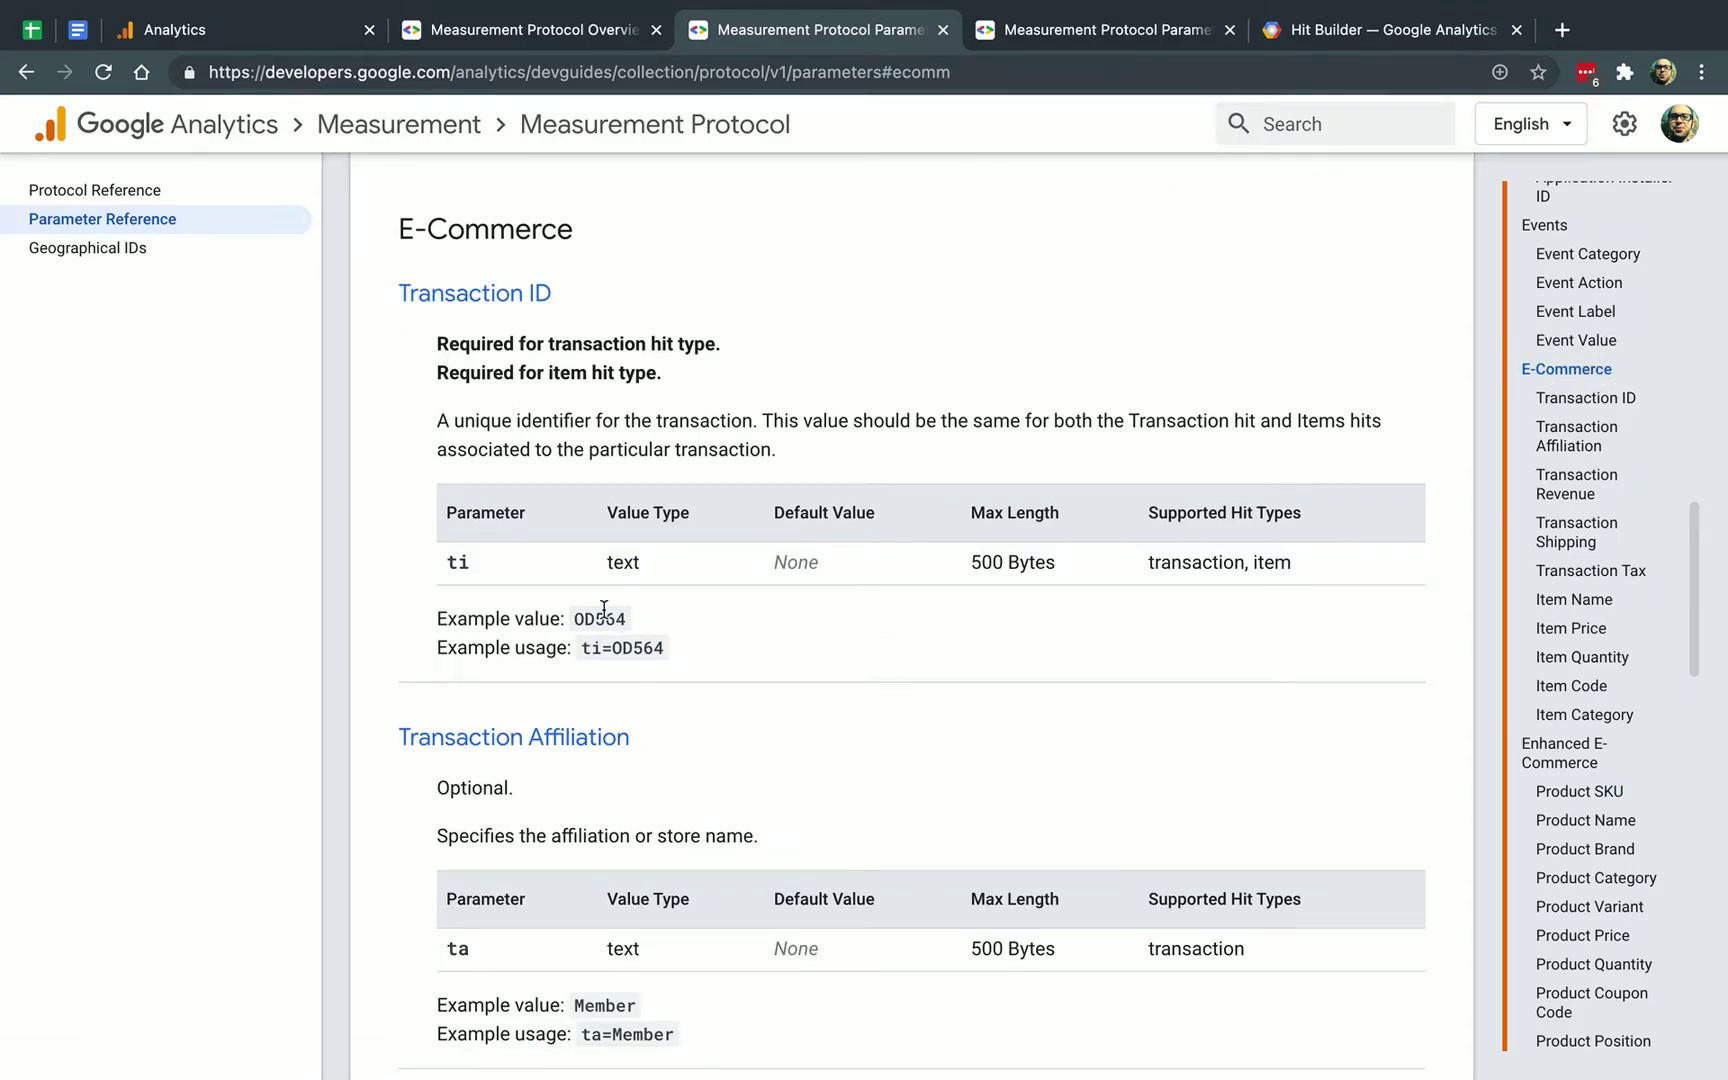
double_click(478, 566)
left_click_drag(580, 648, 665, 650)
- Scroll back up to the Parameter Reference title and bring the other reference tab forward
scroll(722, 720, "down", 2)
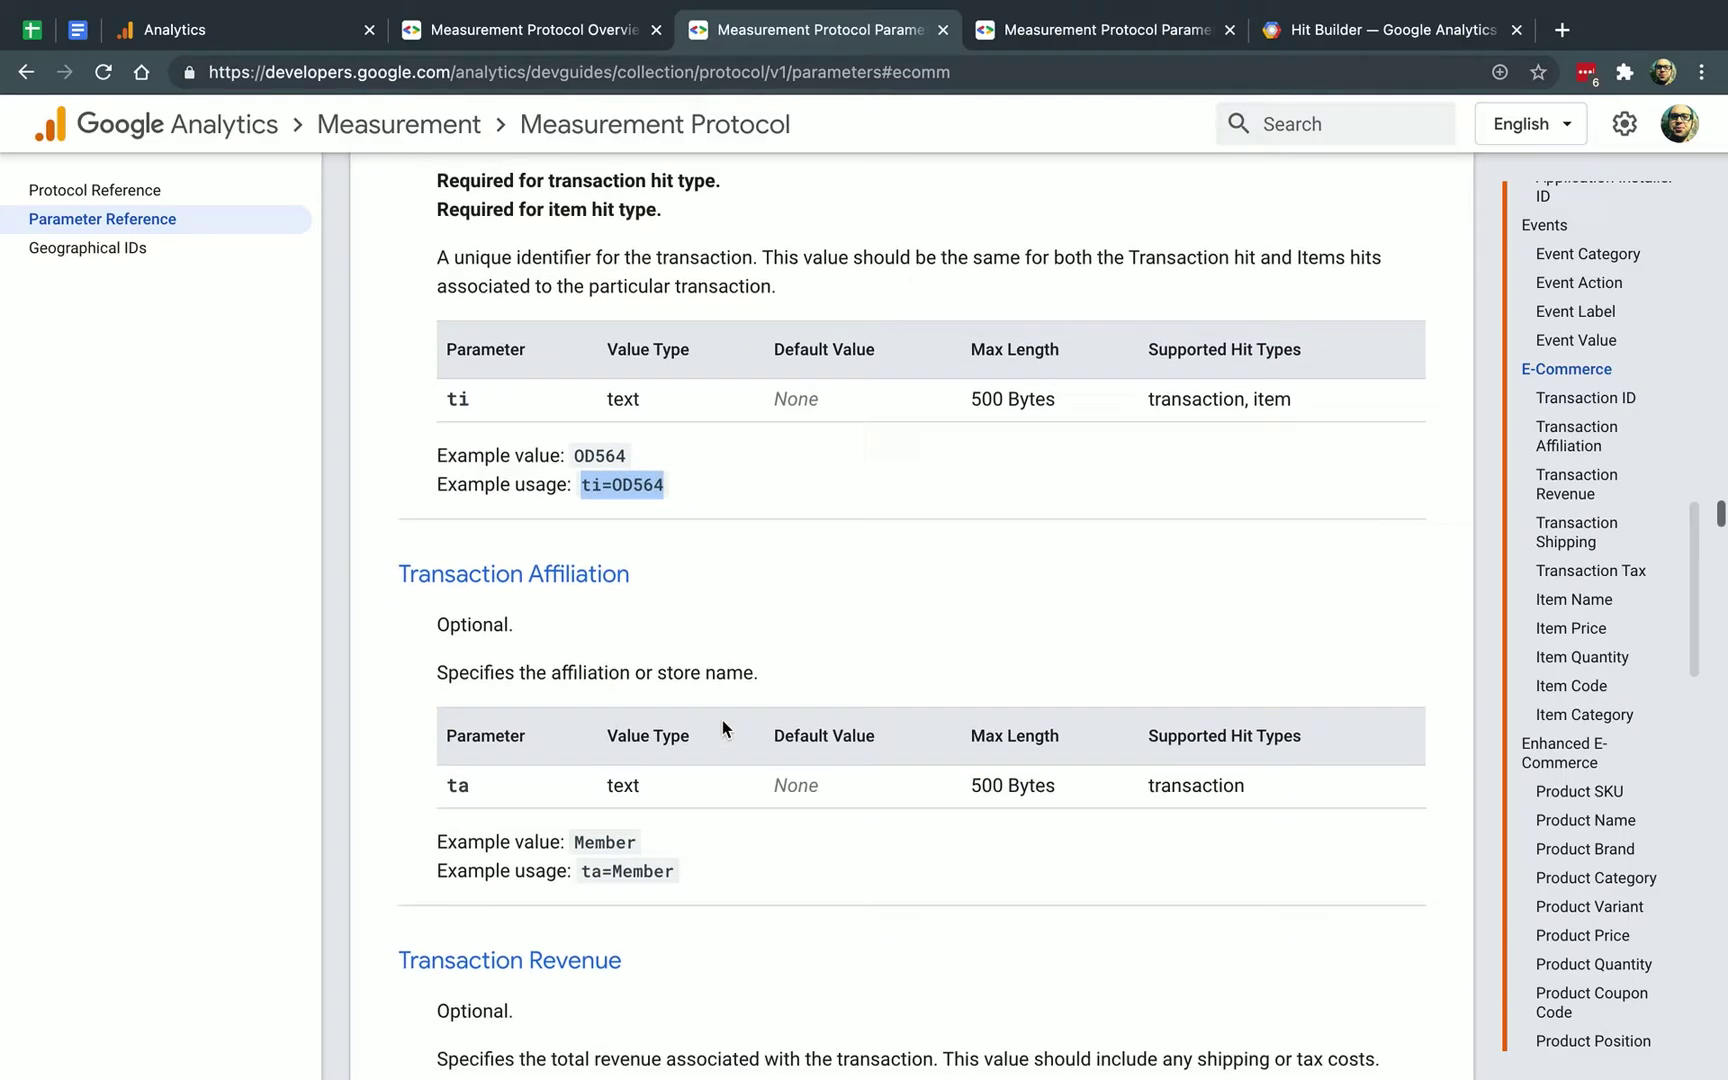
scroll(722, 720, "down", 13)
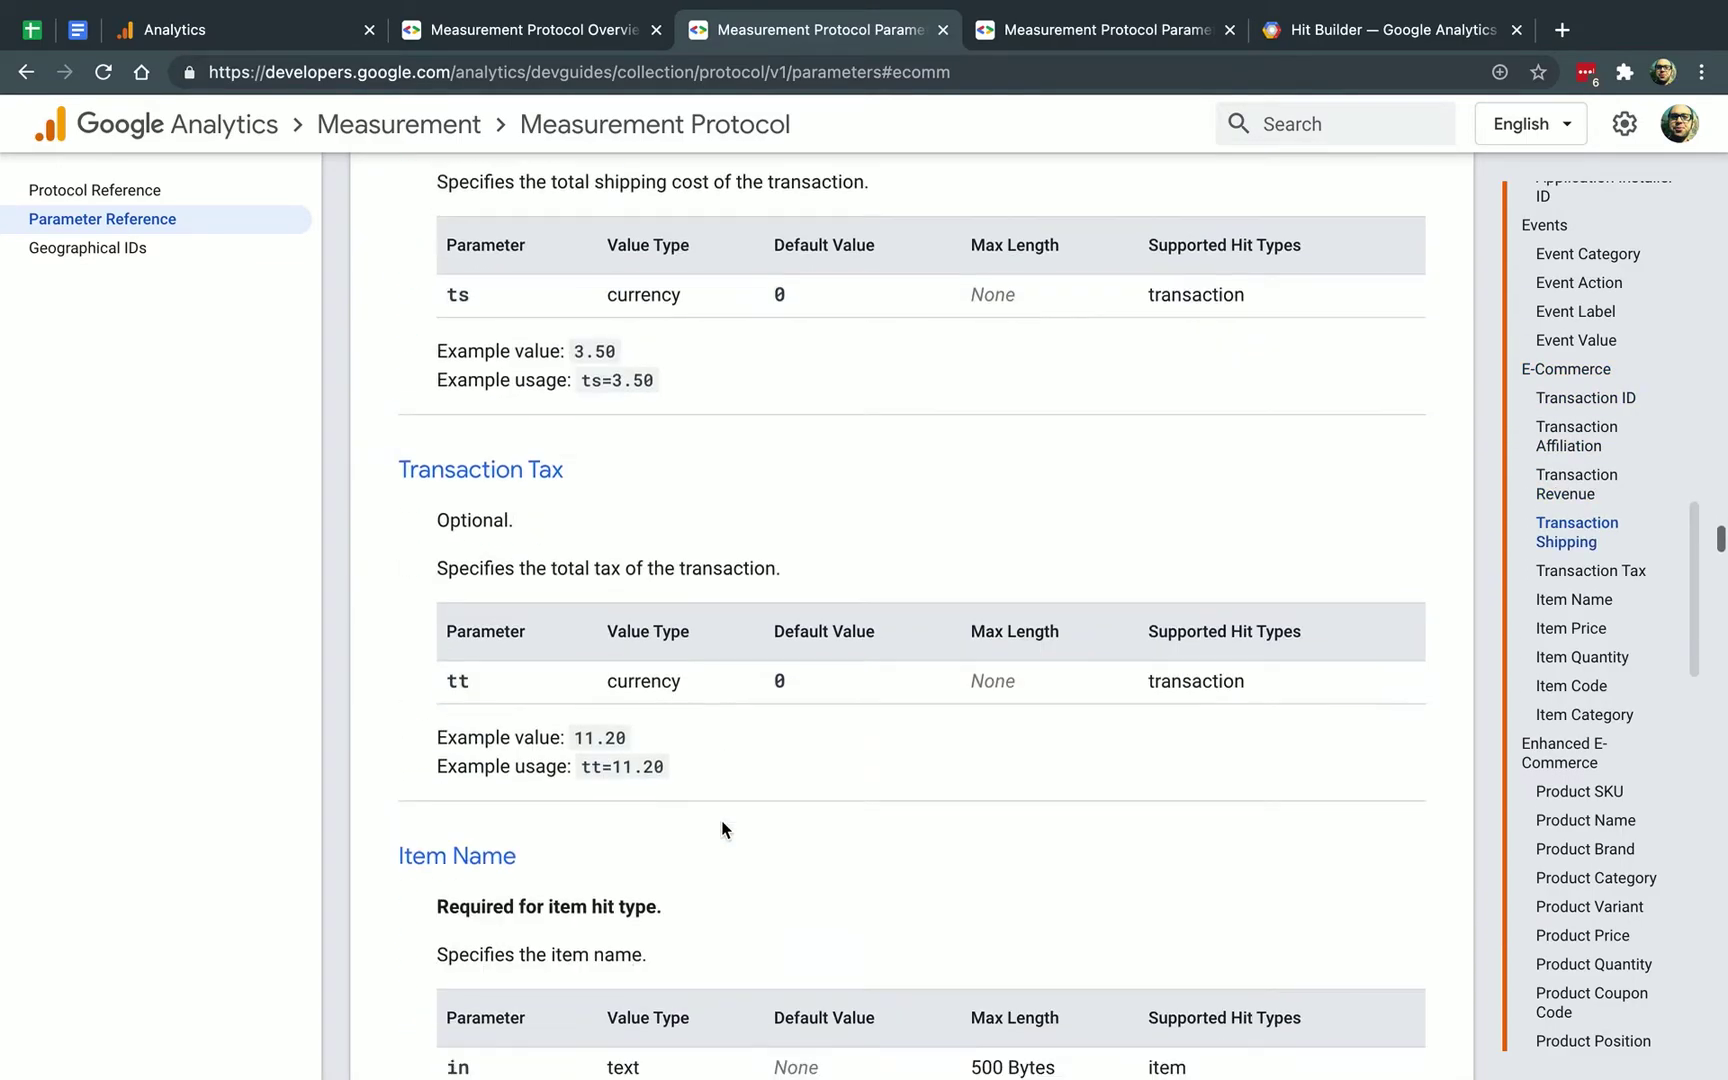
scroll(722, 829, "down", 20)
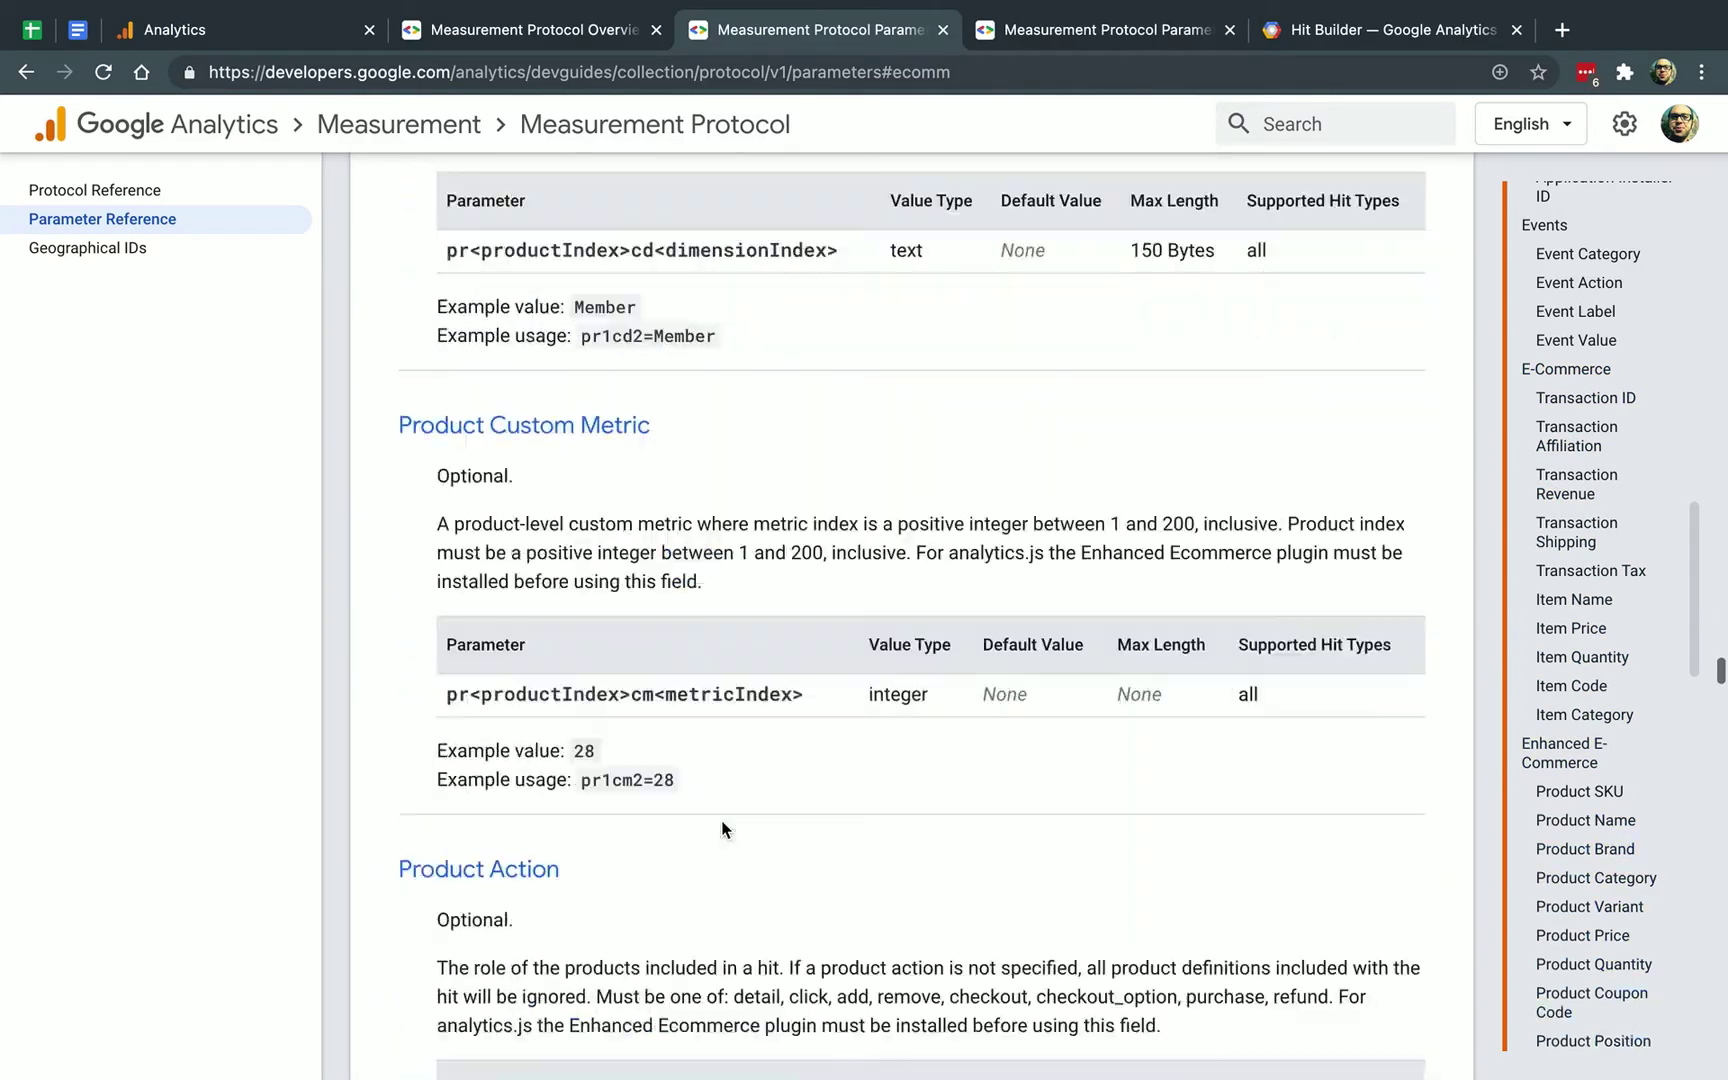
scroll(722, 829, "up", 20)
scroll(722, 825, "down", 18)
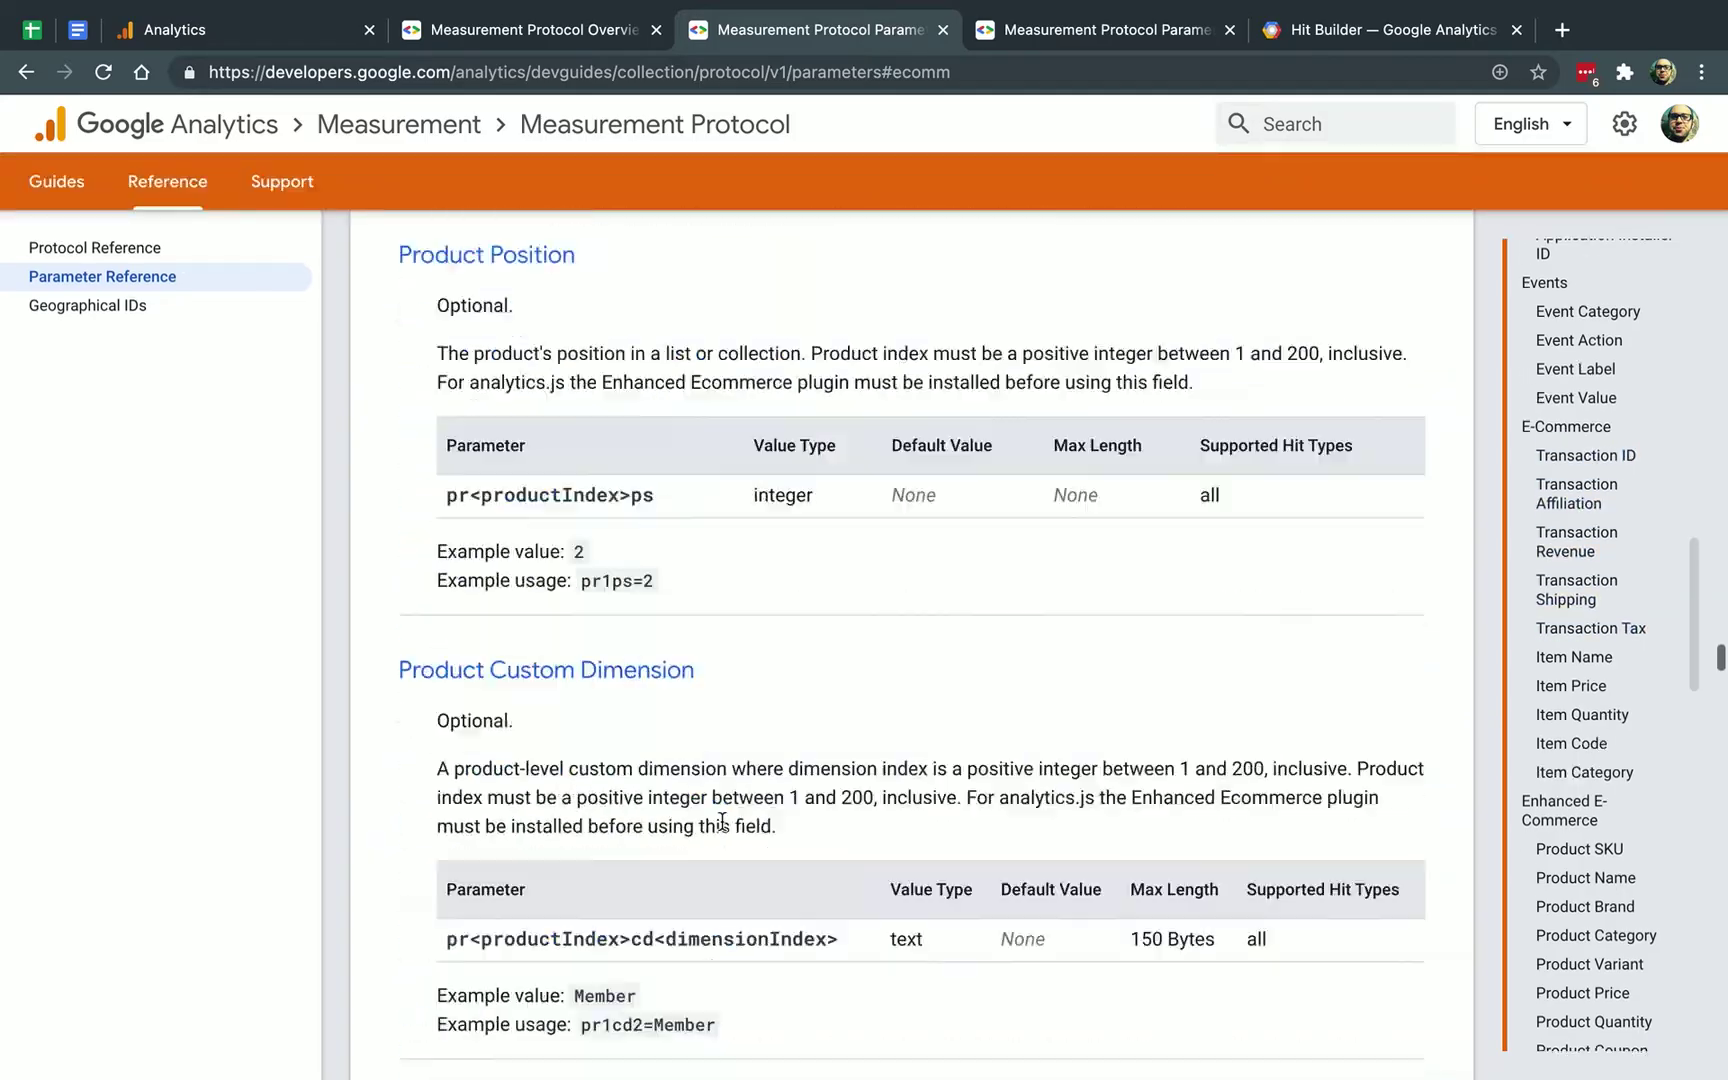
scroll(722, 825, "up", 20)
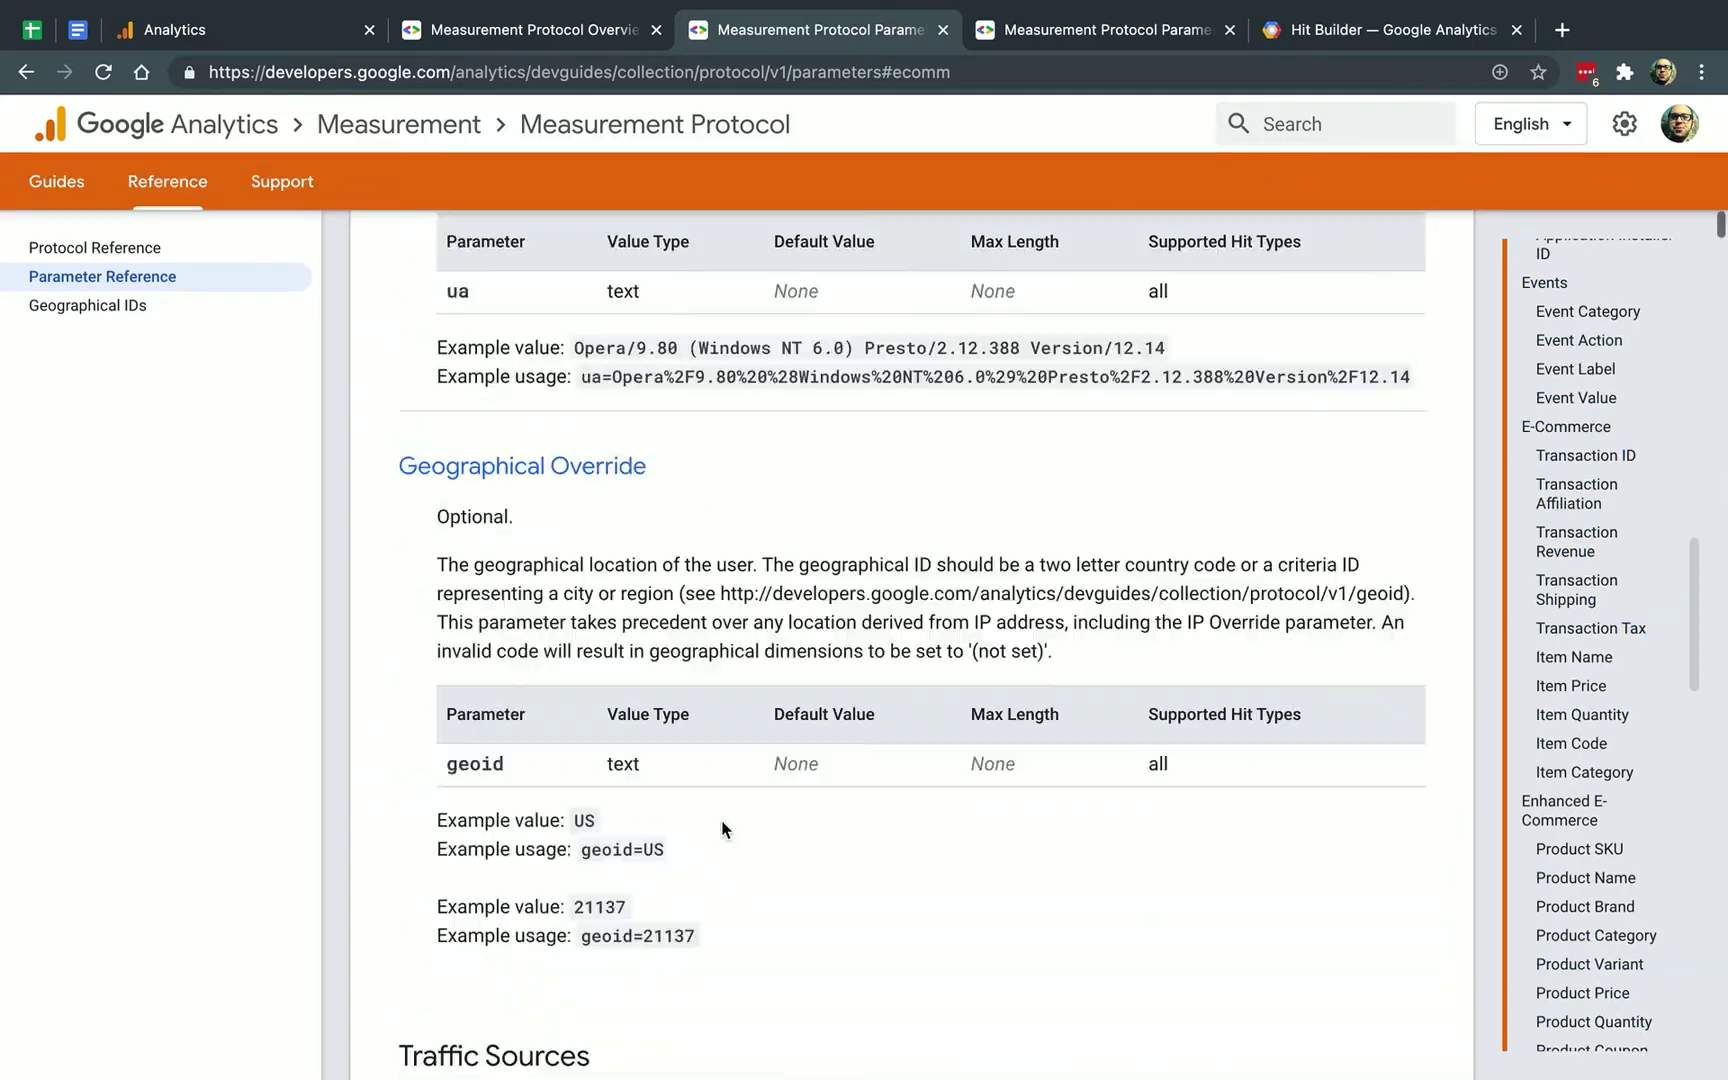
scroll(722, 829, "up", 15)
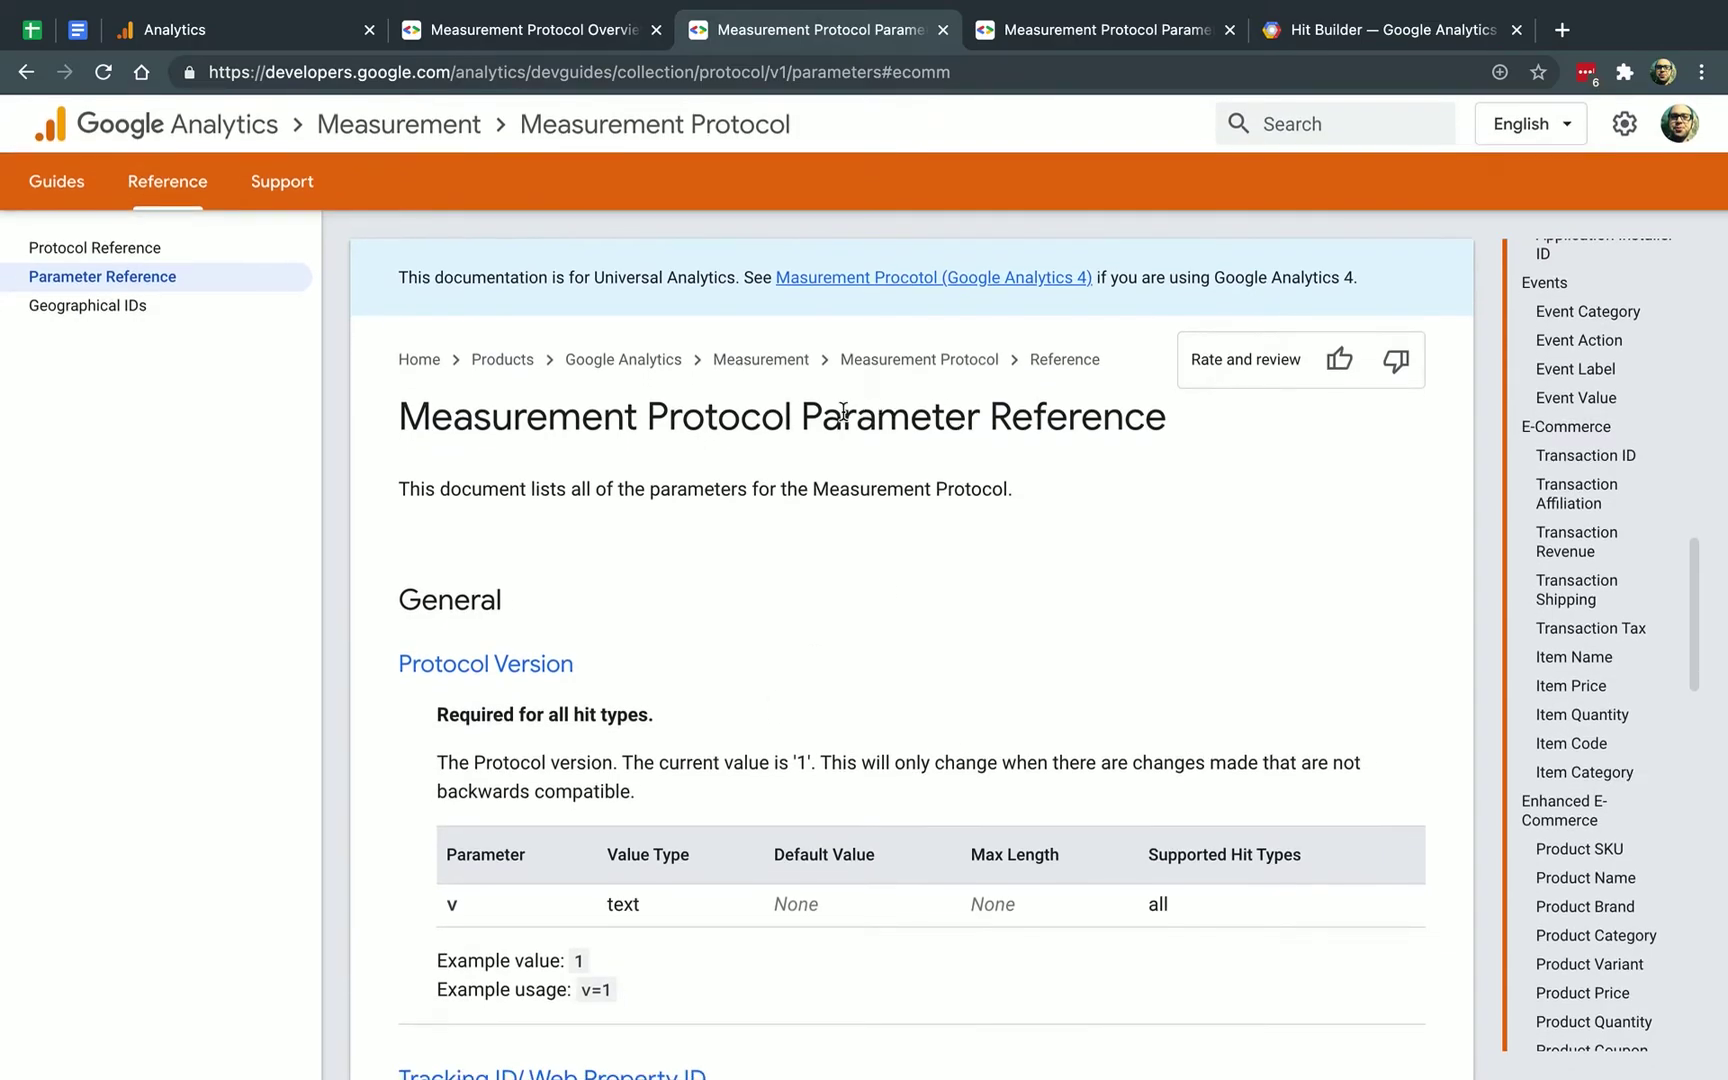
left_click_drag(823, 414, 1175, 428)
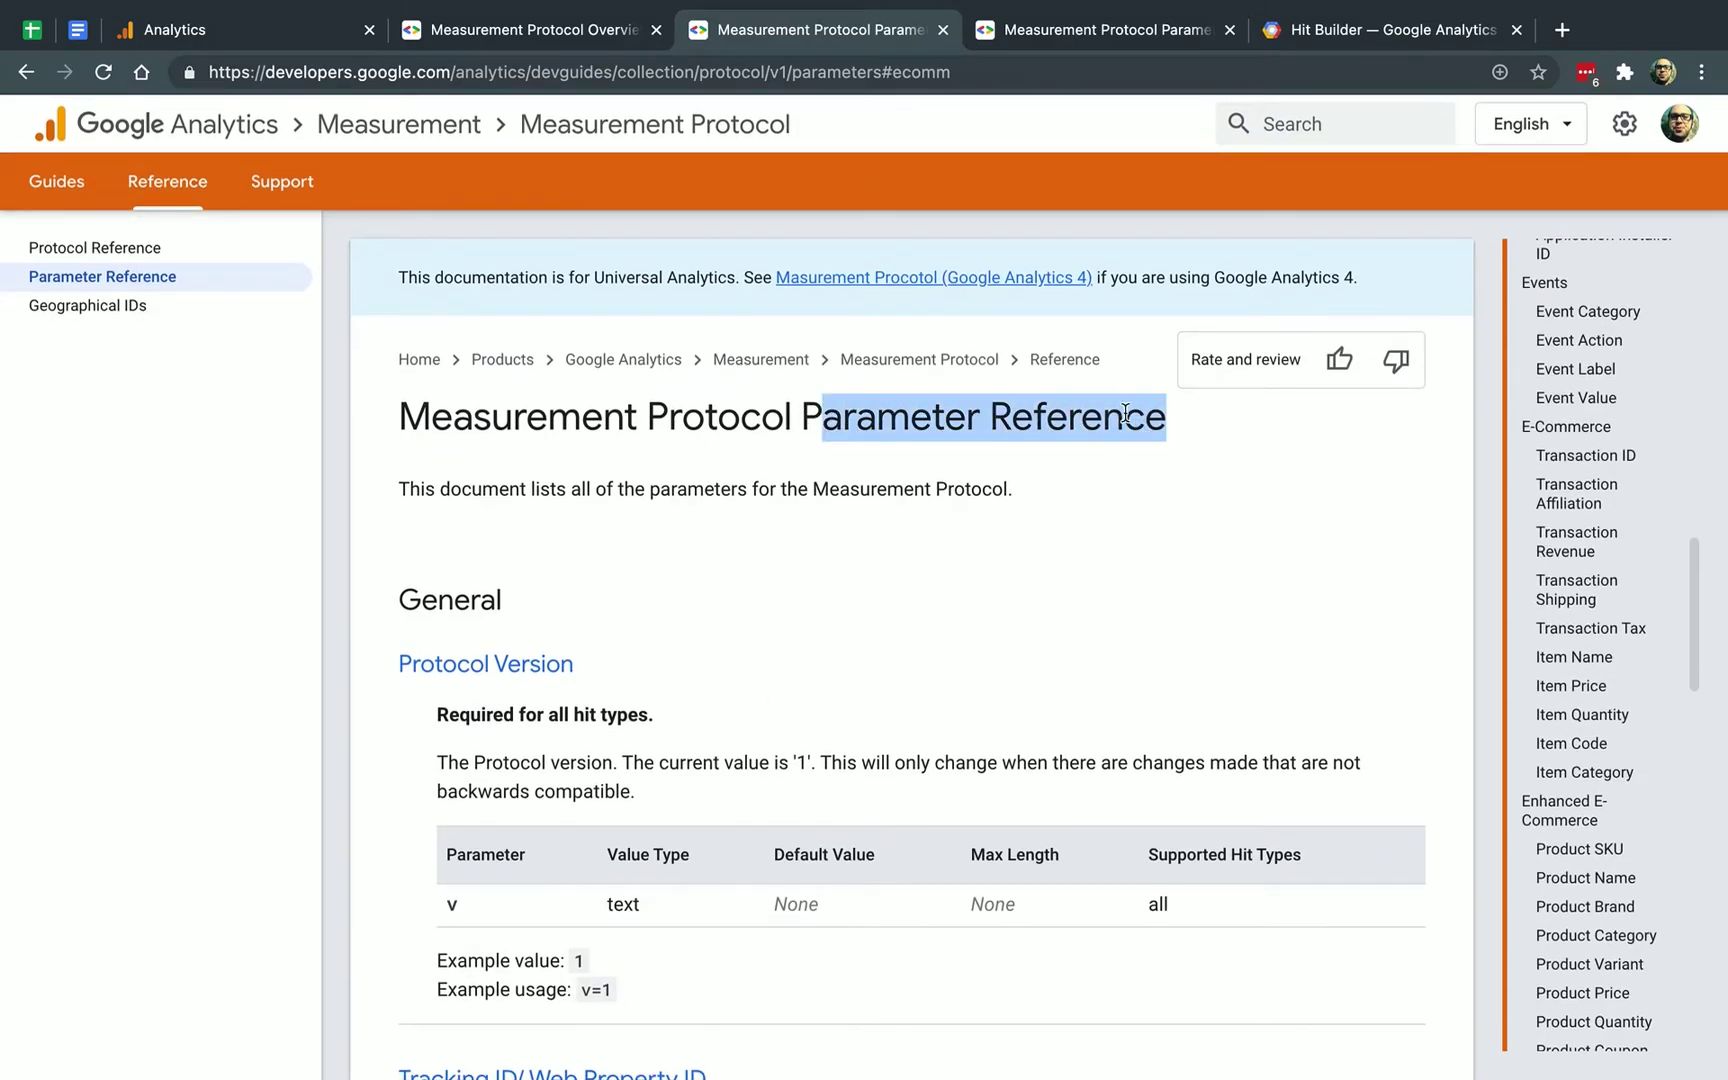
left_click(1127, 36)
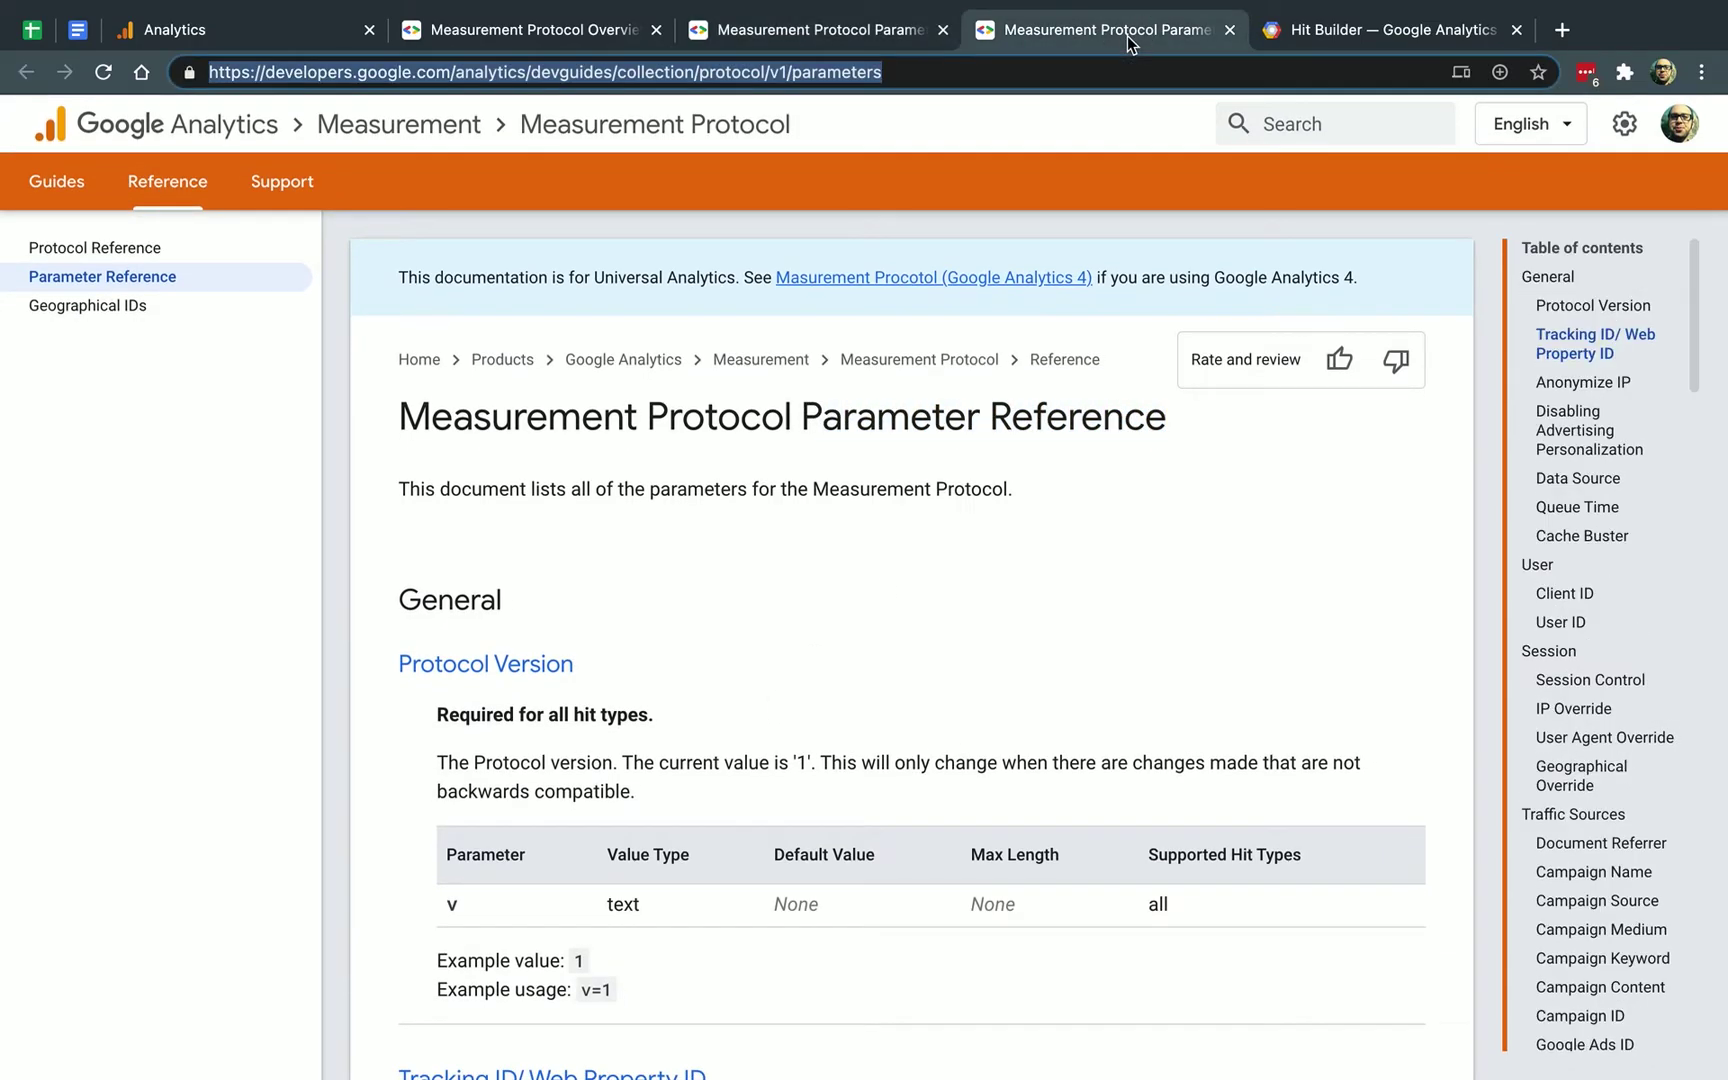
- Close the duplicate reference tab and open 'Working with the Measurement Protocol' in a new tab
left_click(1230, 29)
left_click(557, 37)
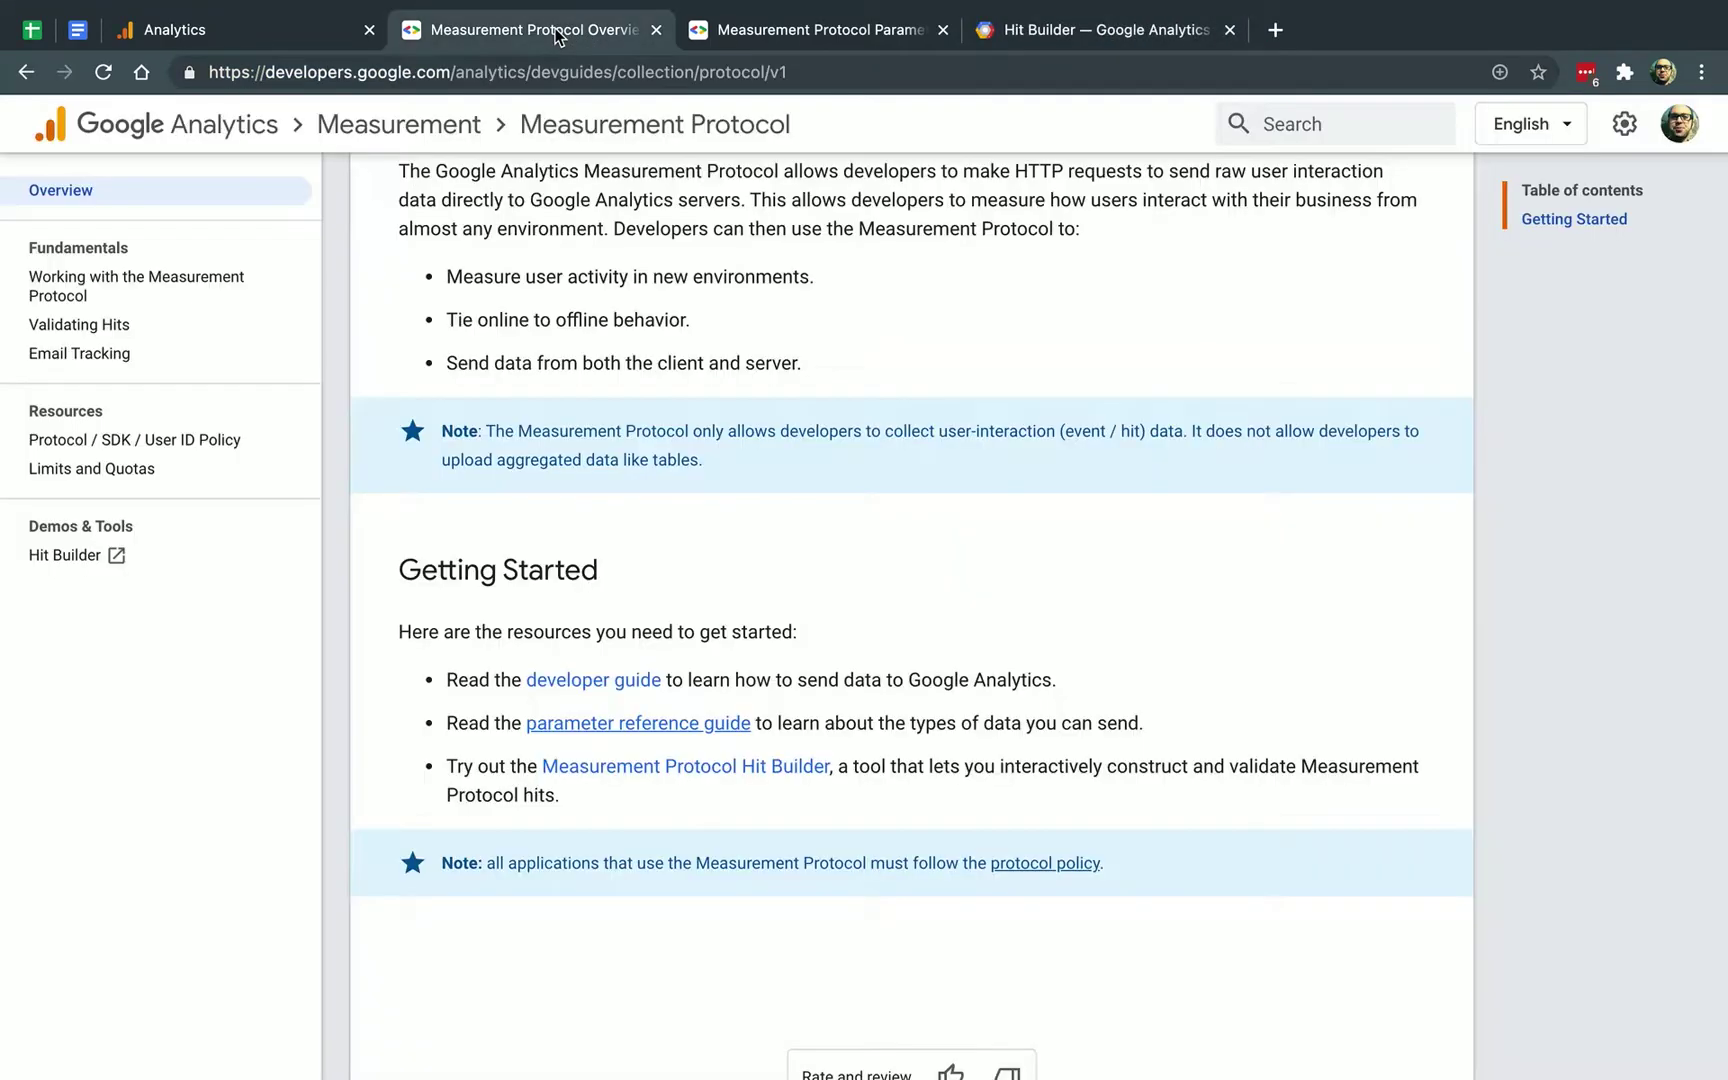
left_click(641, 688, "super")
key("ctrl+Tab")
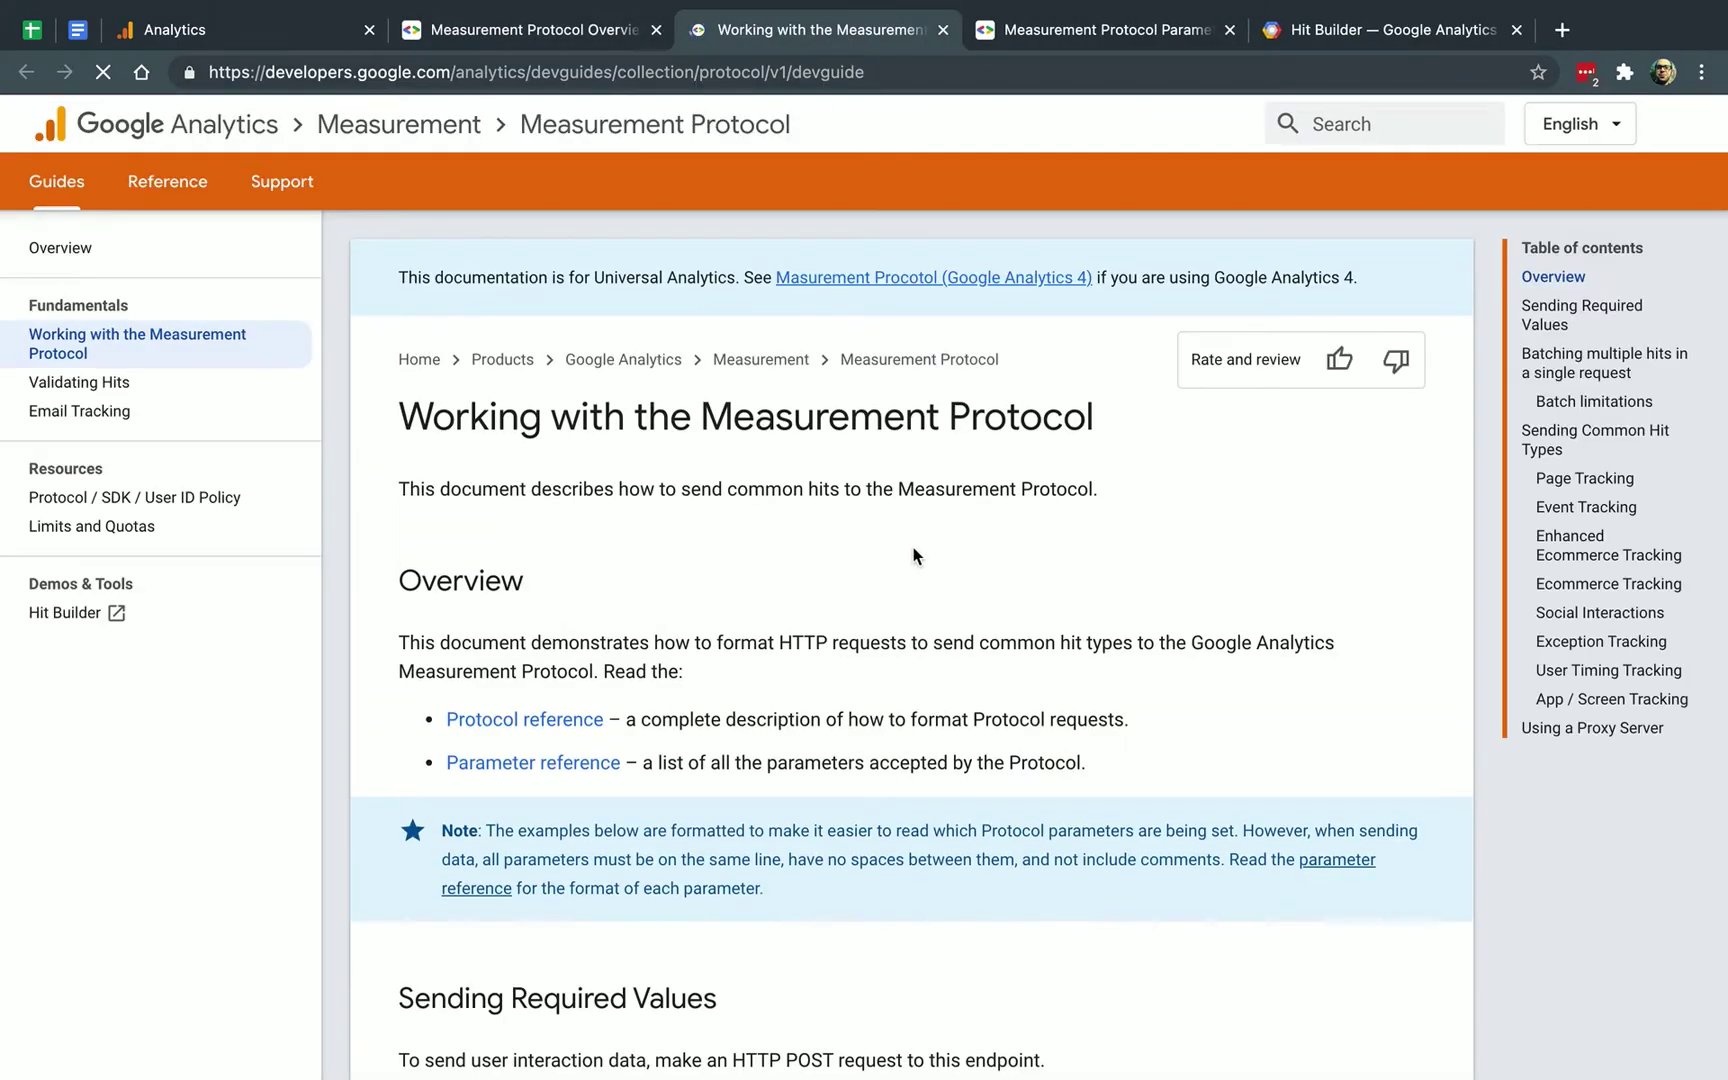
- Scroll the guide to Sending Common Hit Types and highlight the Page Tracking example parameters
scroll(913, 556, "down", 6)
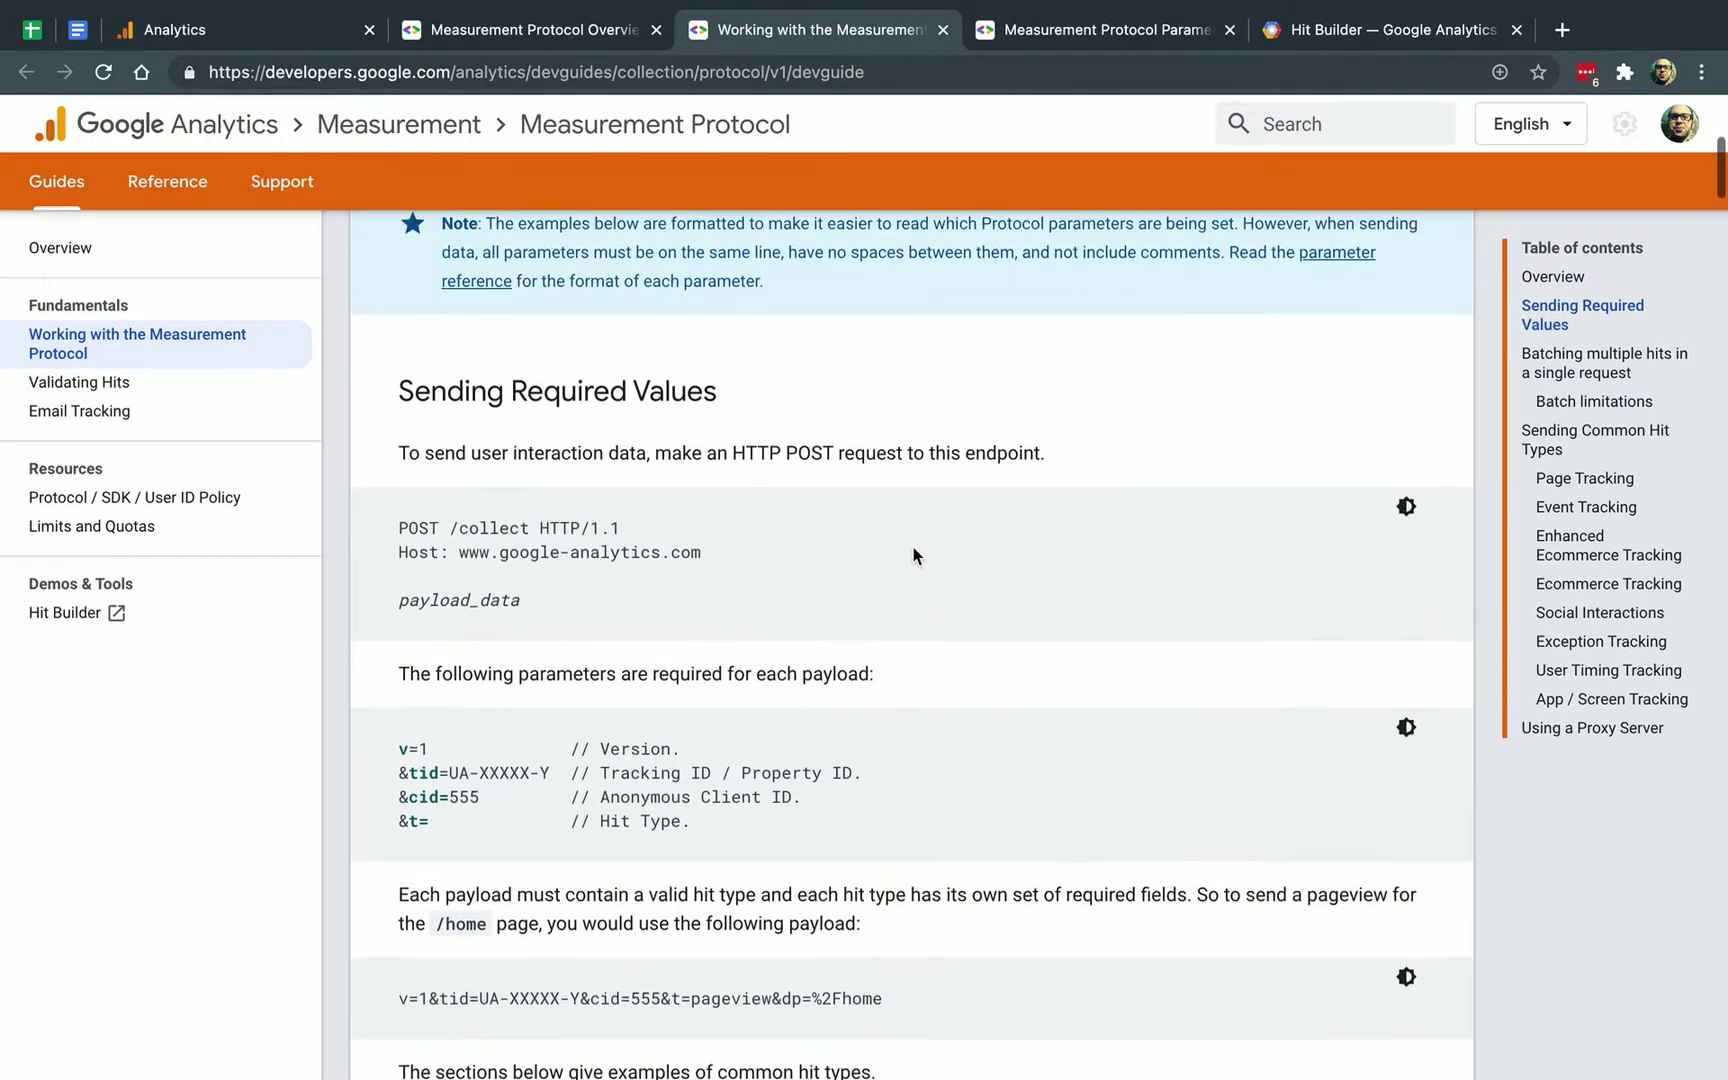
scroll(913, 556, "up", 4)
scroll(913, 556, "down", 11)
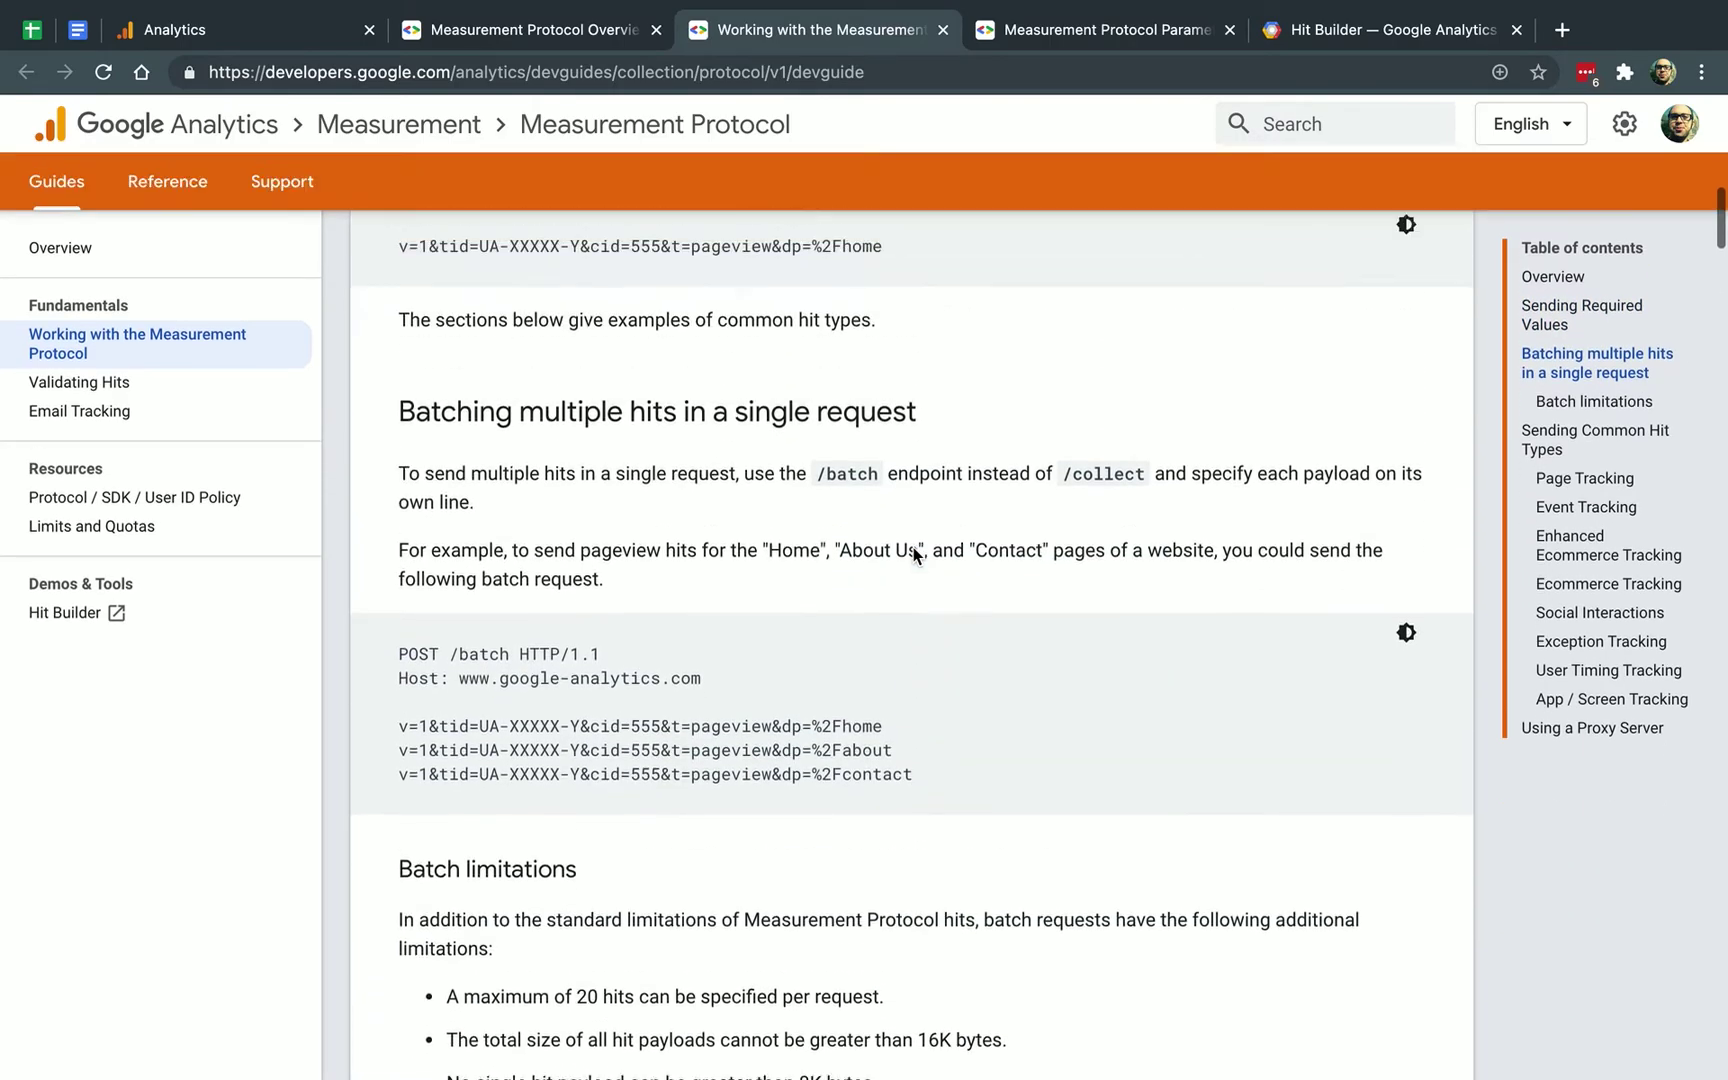
scroll(913, 547, "up", 6)
scroll(913, 547, "down", 10)
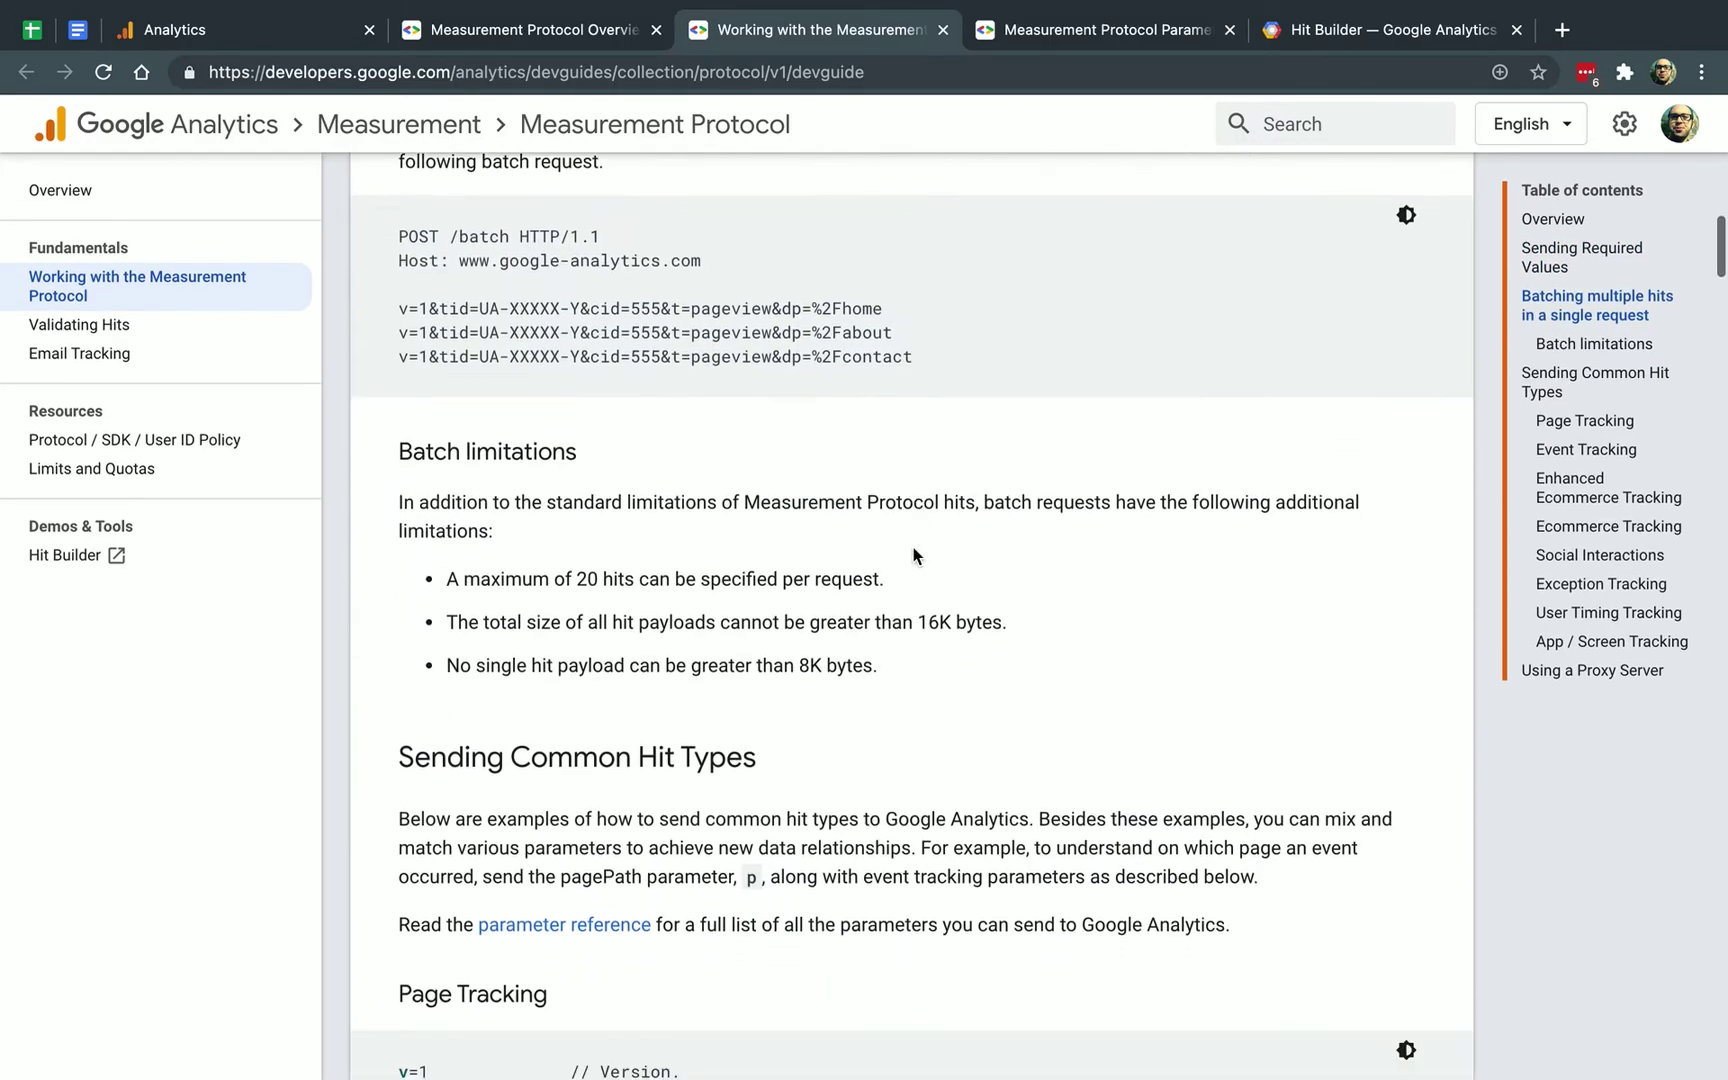
scroll(913, 556, "down", 6)
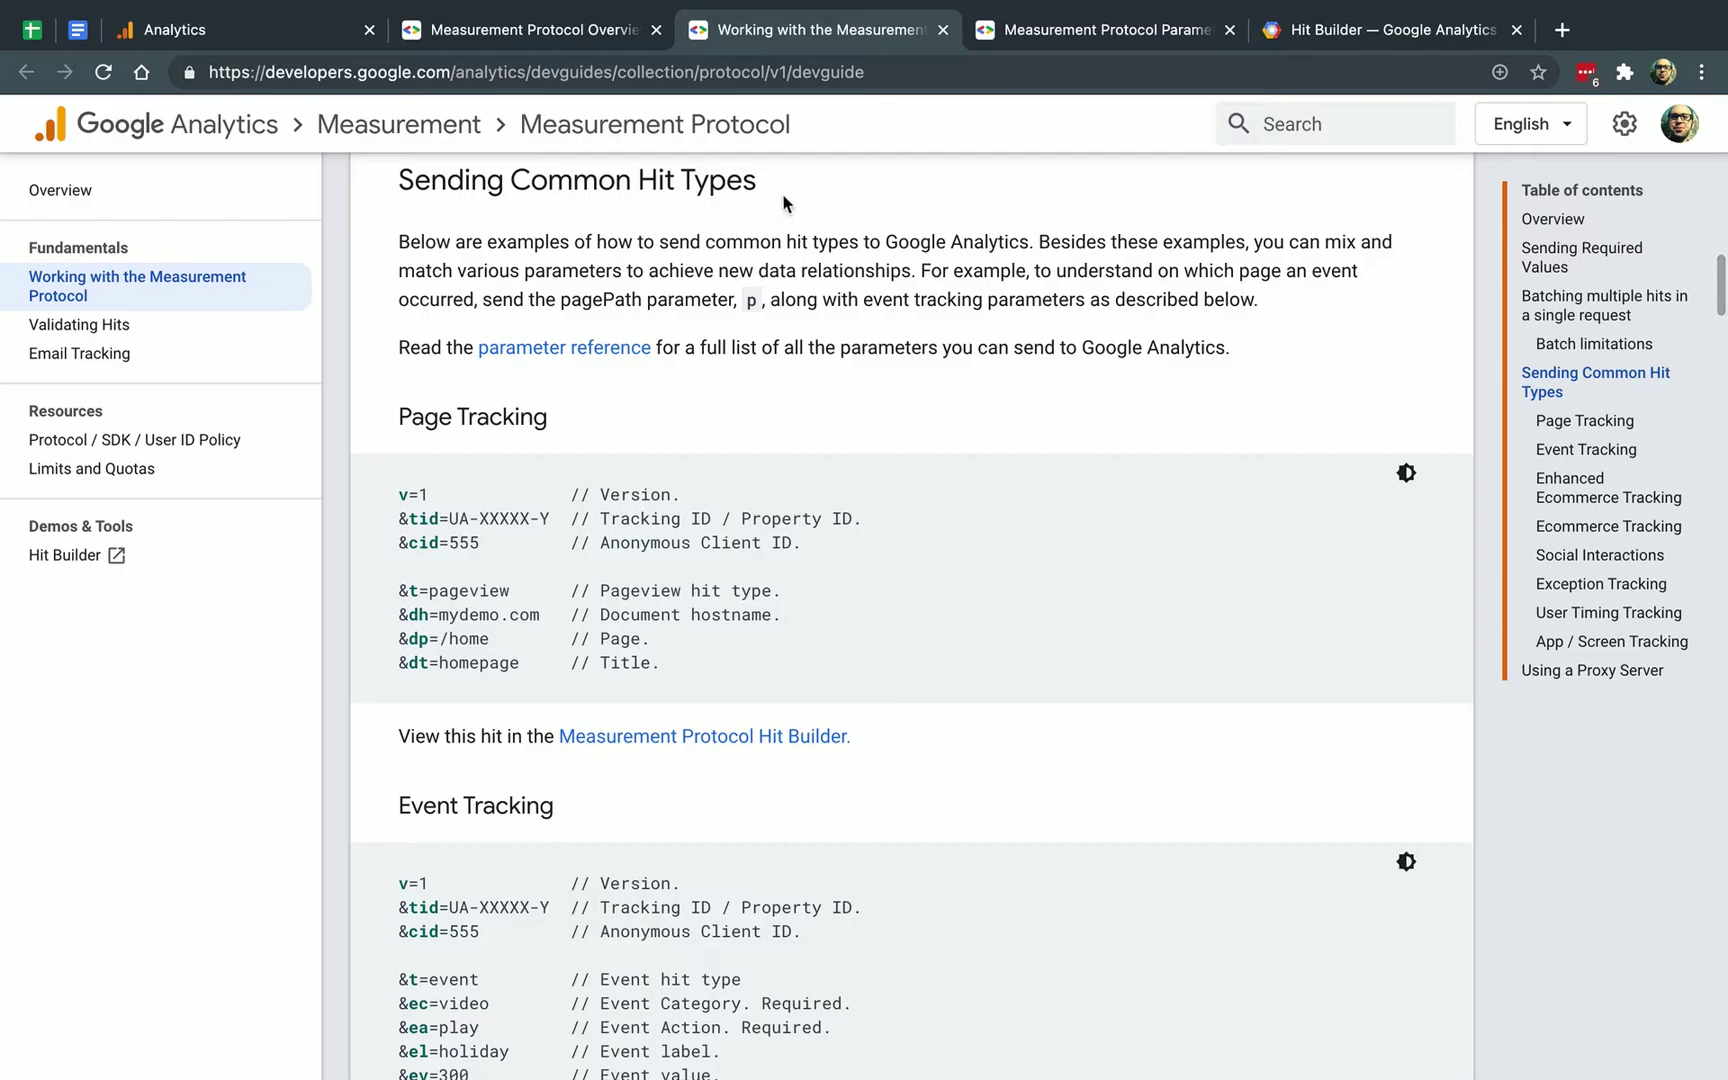
left_click_drag(470, 181, 743, 180)
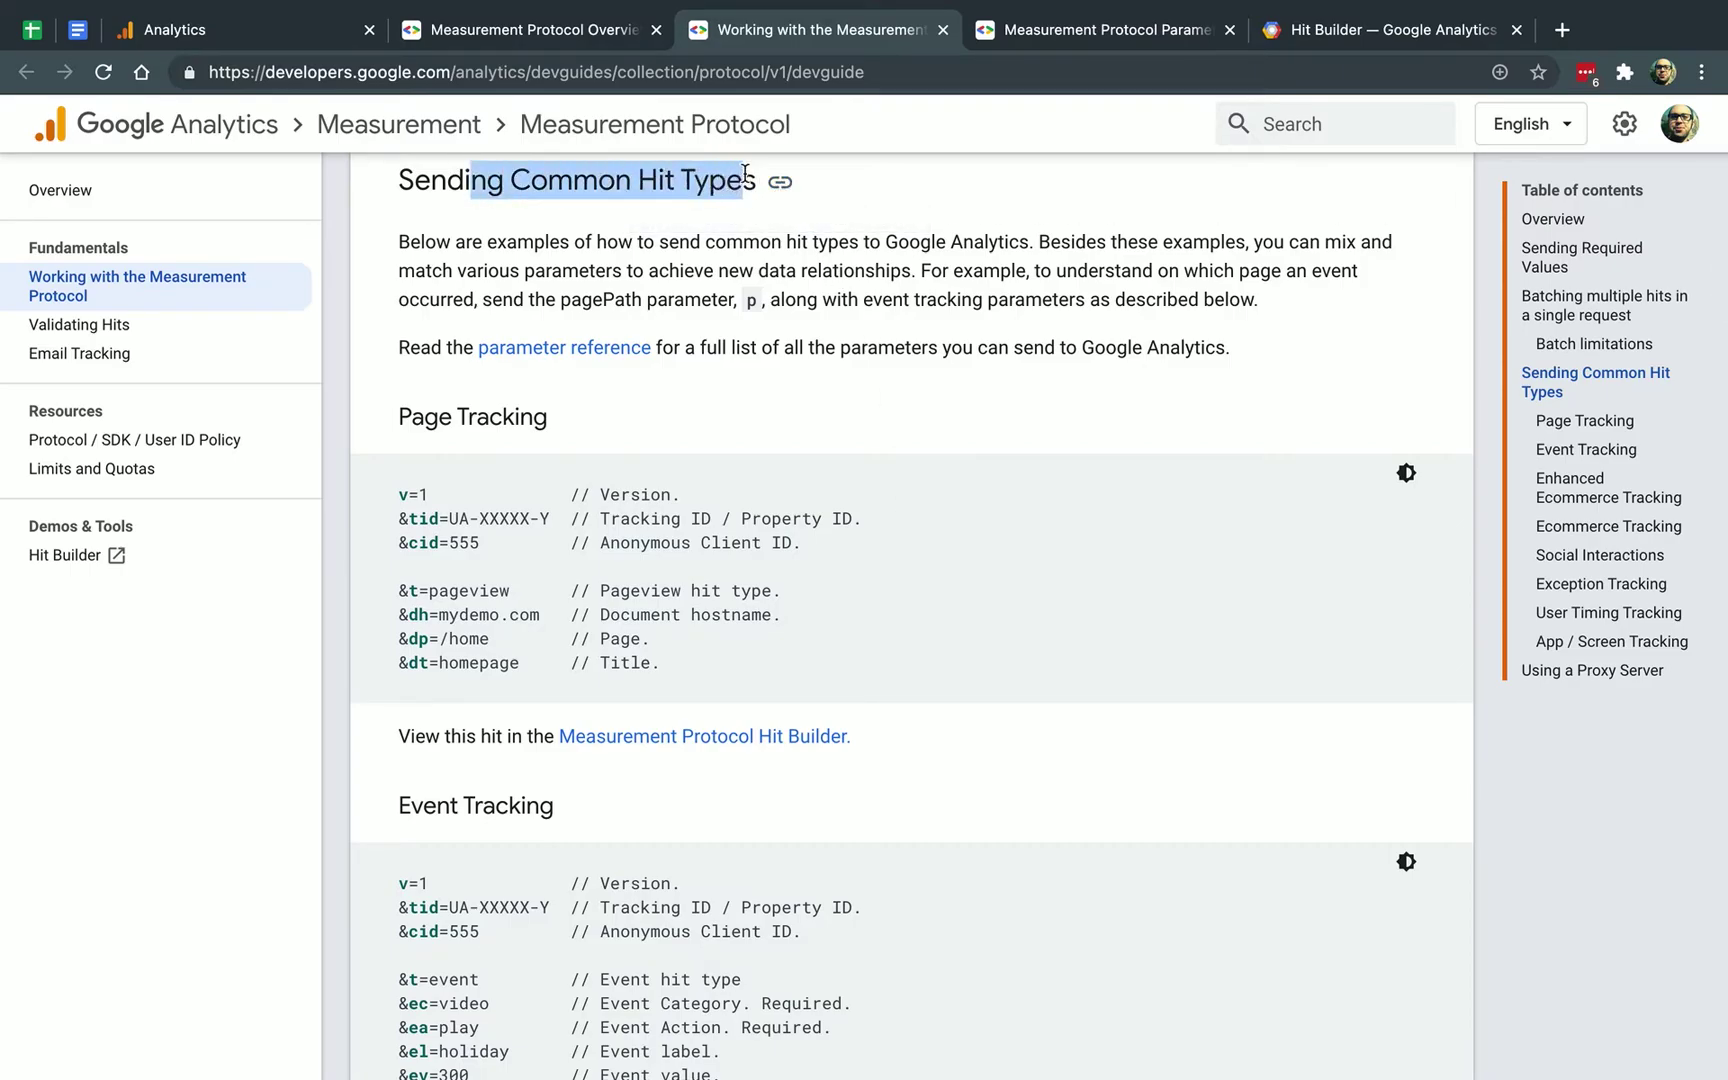
left_click(887, 448)
left_click_drag(402, 518, 520, 663)
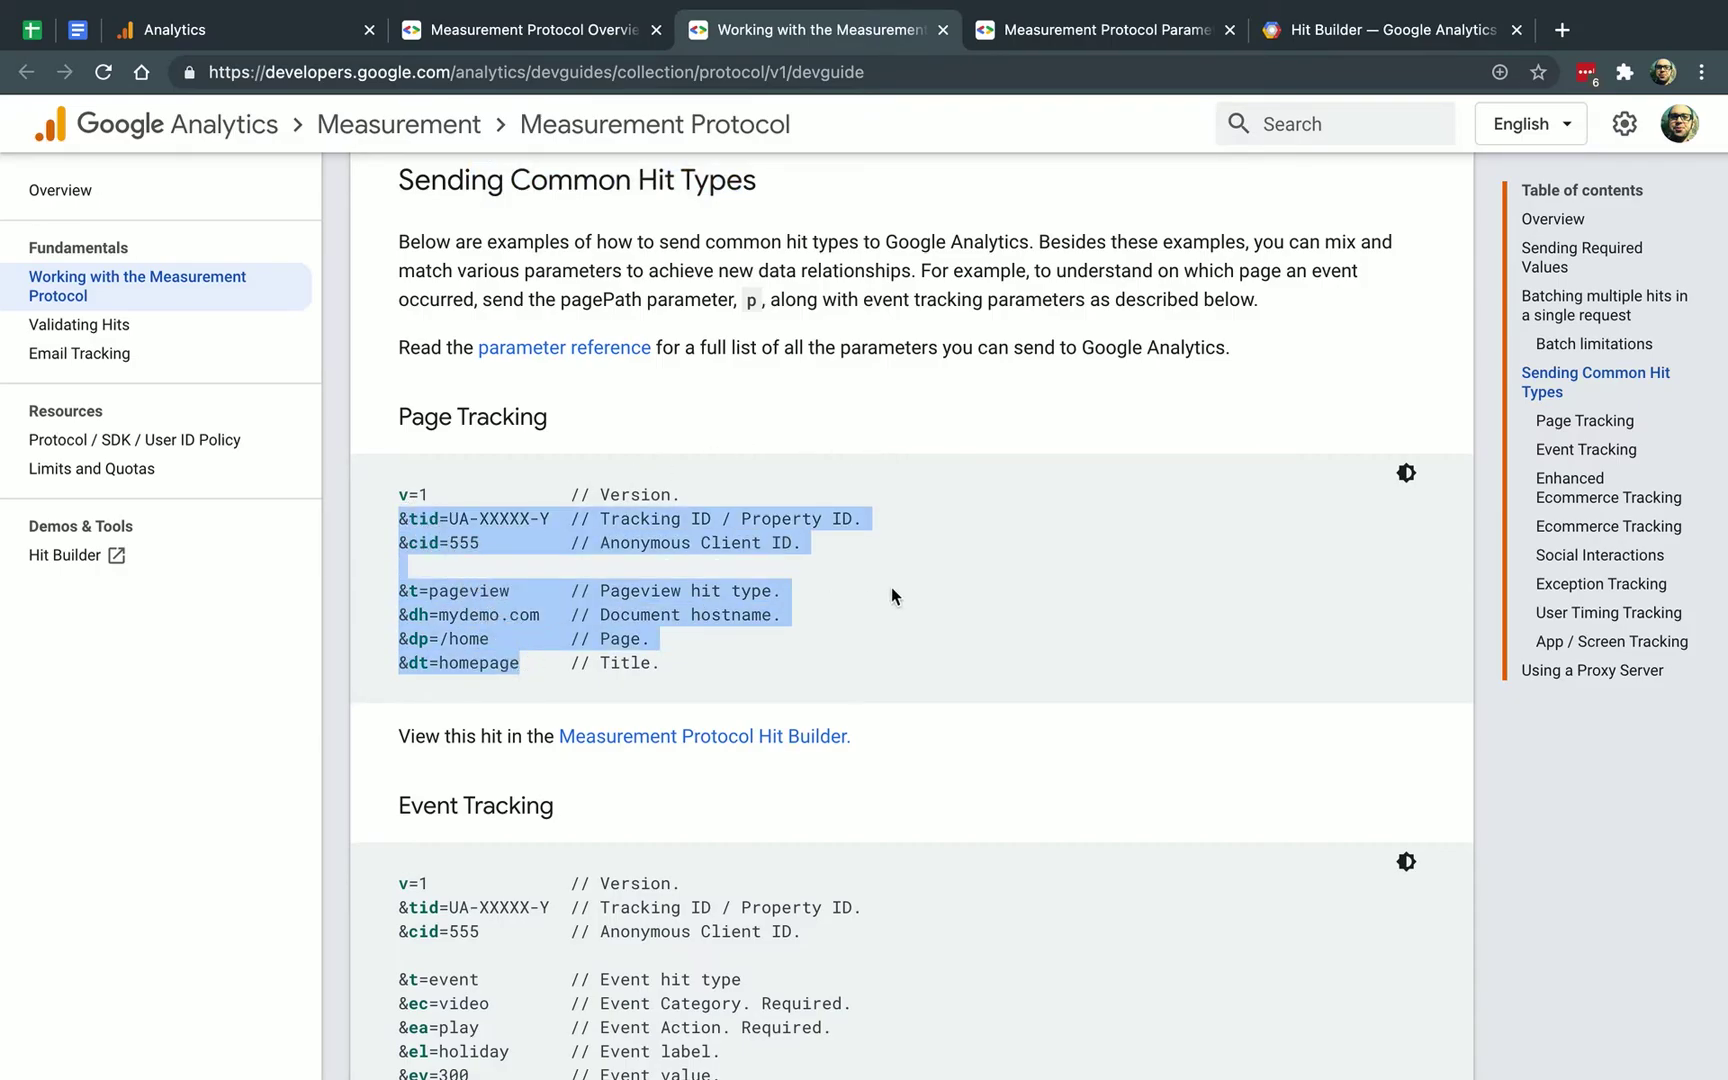
left_click(829, 531)
- Continue past Page Tracking and Enhanced Ecommerce Tracking to the Measuring Impressions example hit
left_click_drag(400, 417, 566, 424)
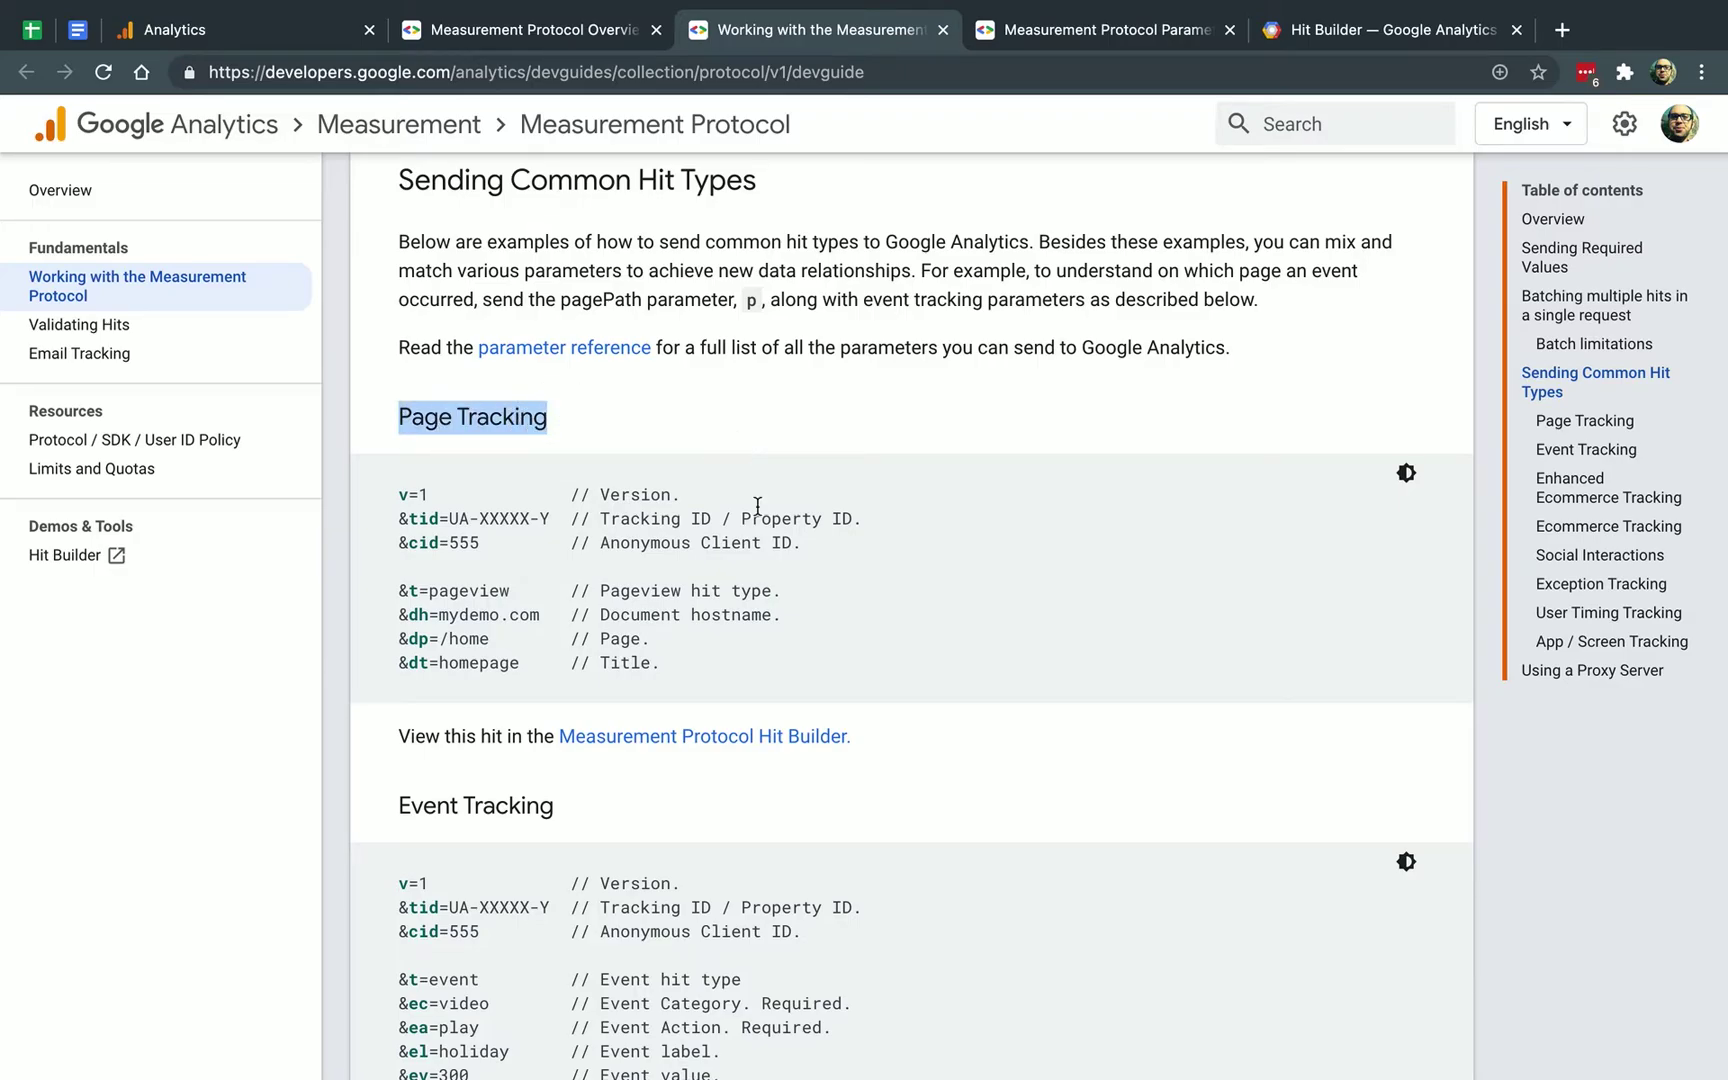
scroll(586, 478, "down", 3)
left_click_drag(400, 510, 566, 513)
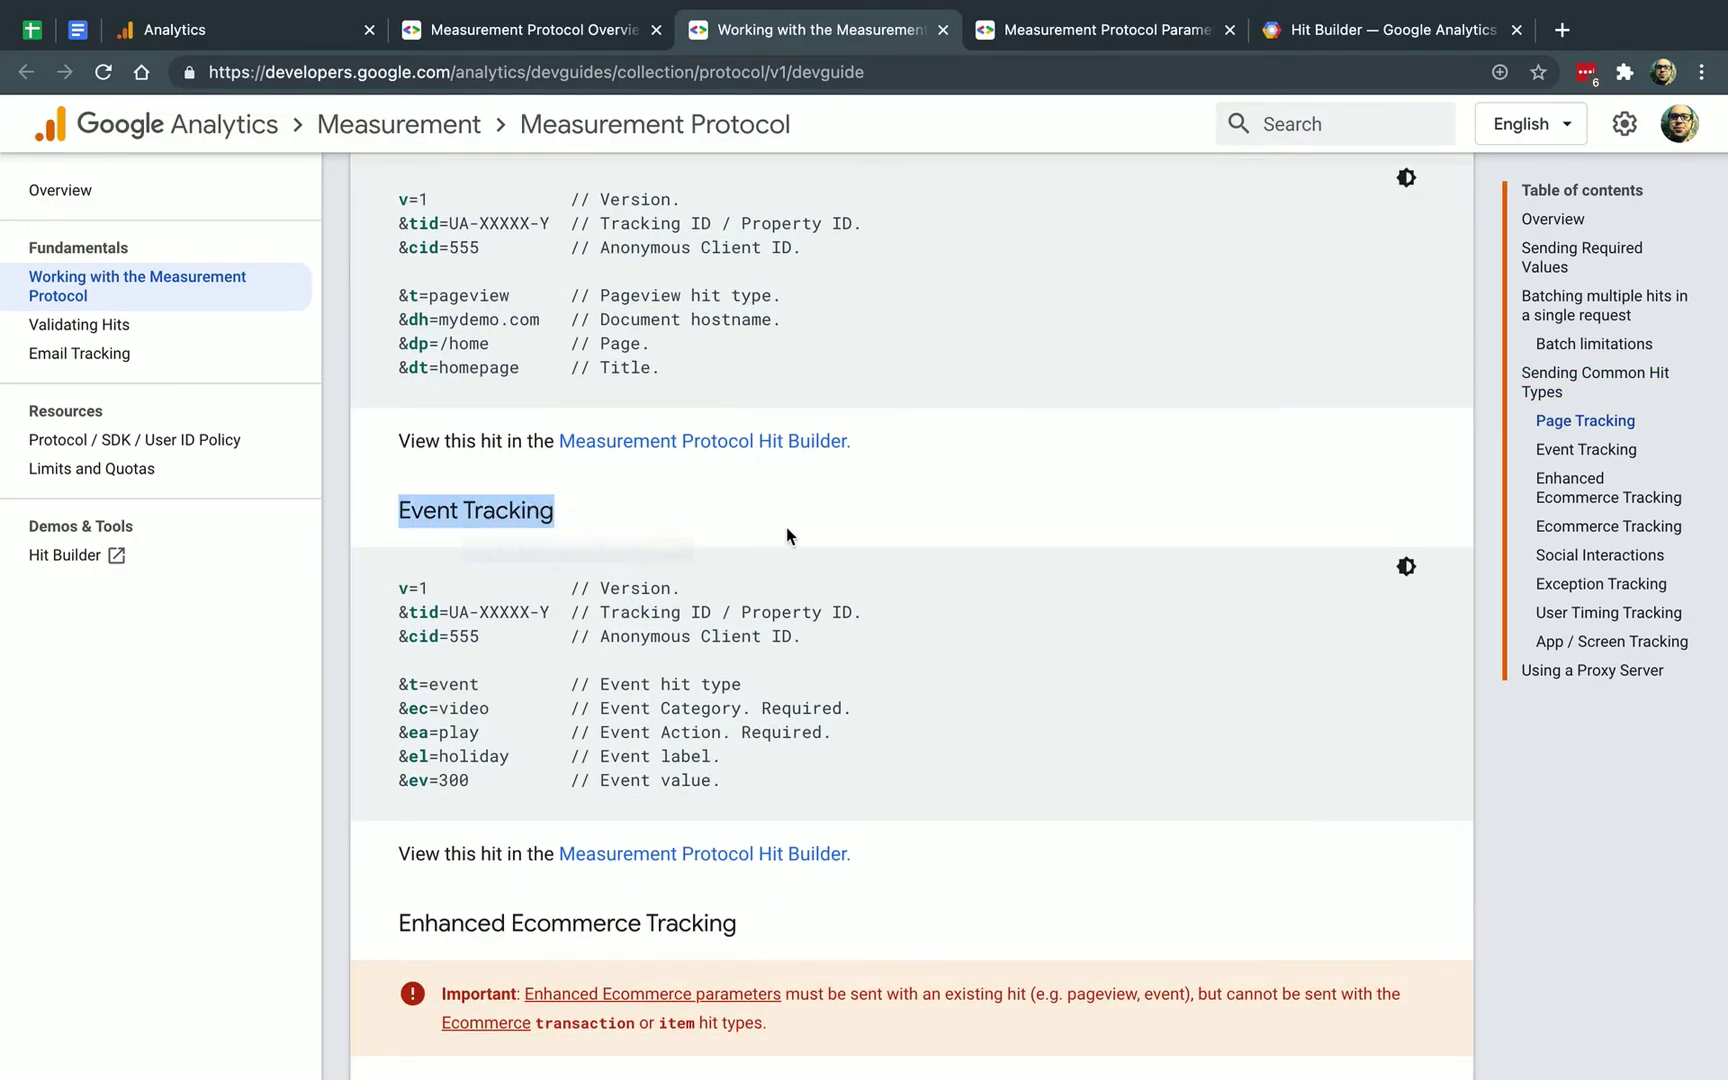
scroll(787, 536, "down", 5)
left_click_drag(402, 381, 738, 392)
scroll(826, 553, "down", 5)
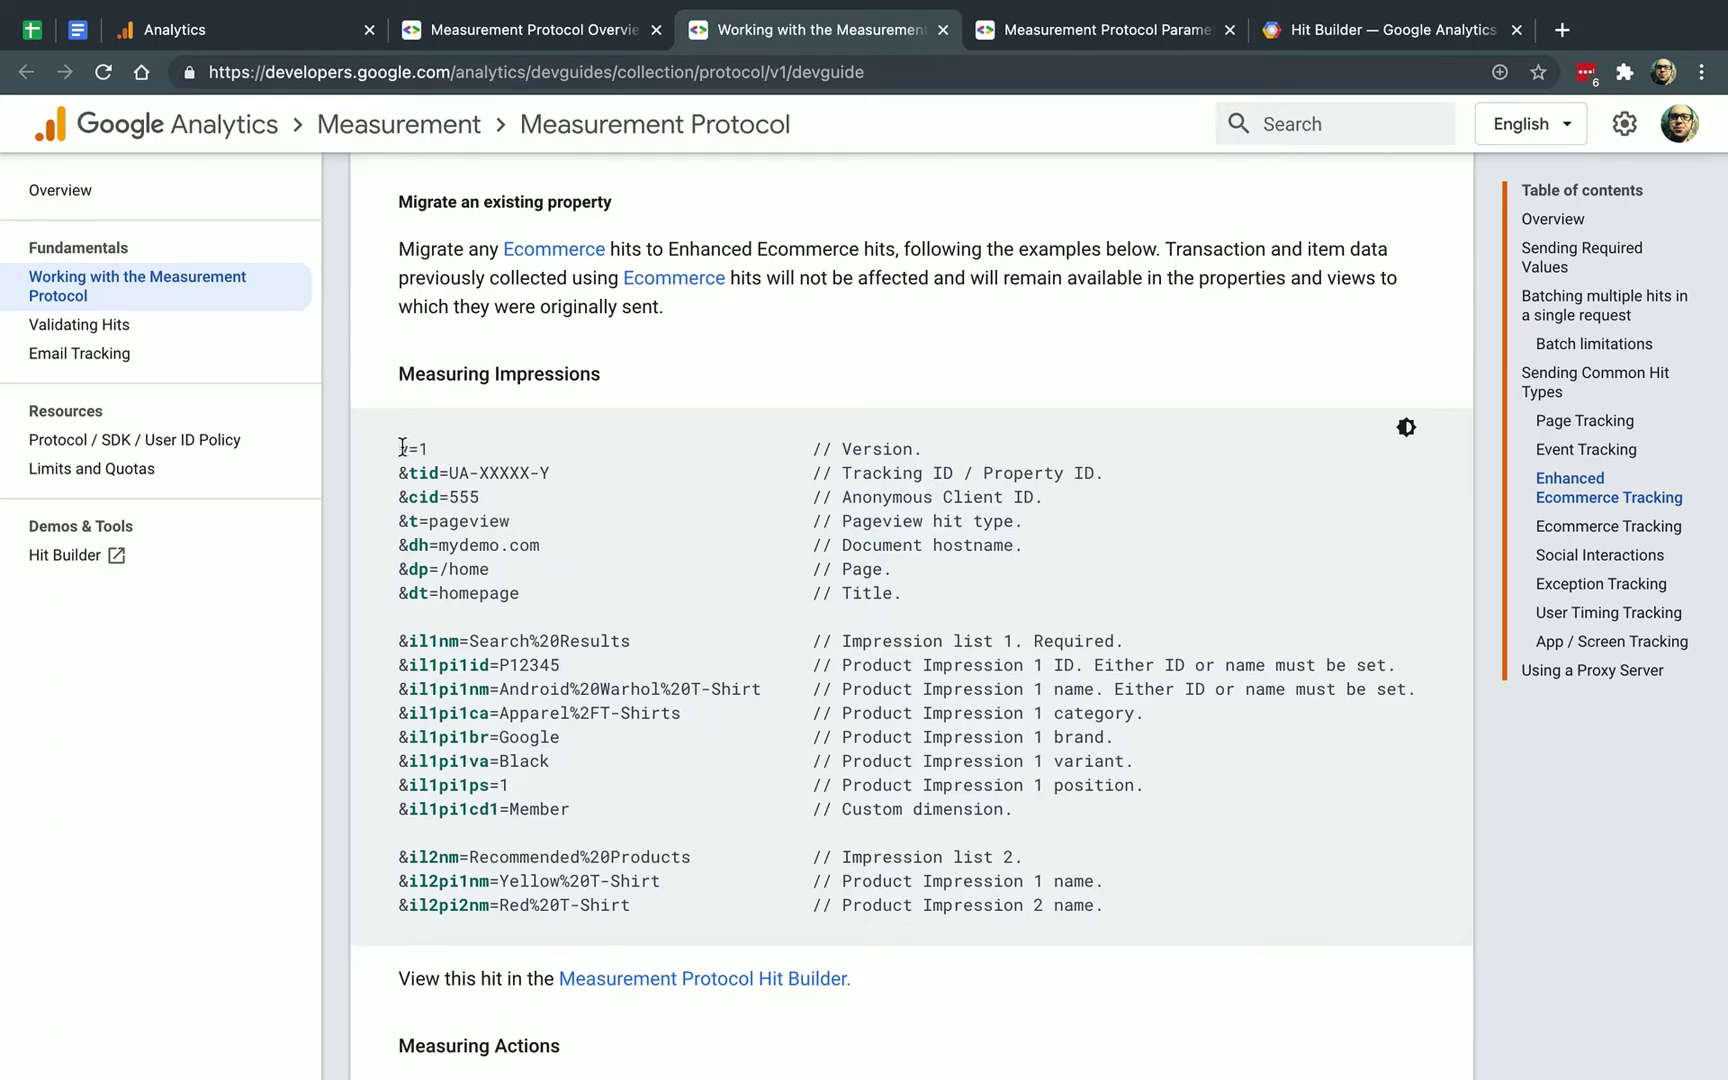
left_click_drag(402, 447, 491, 446)
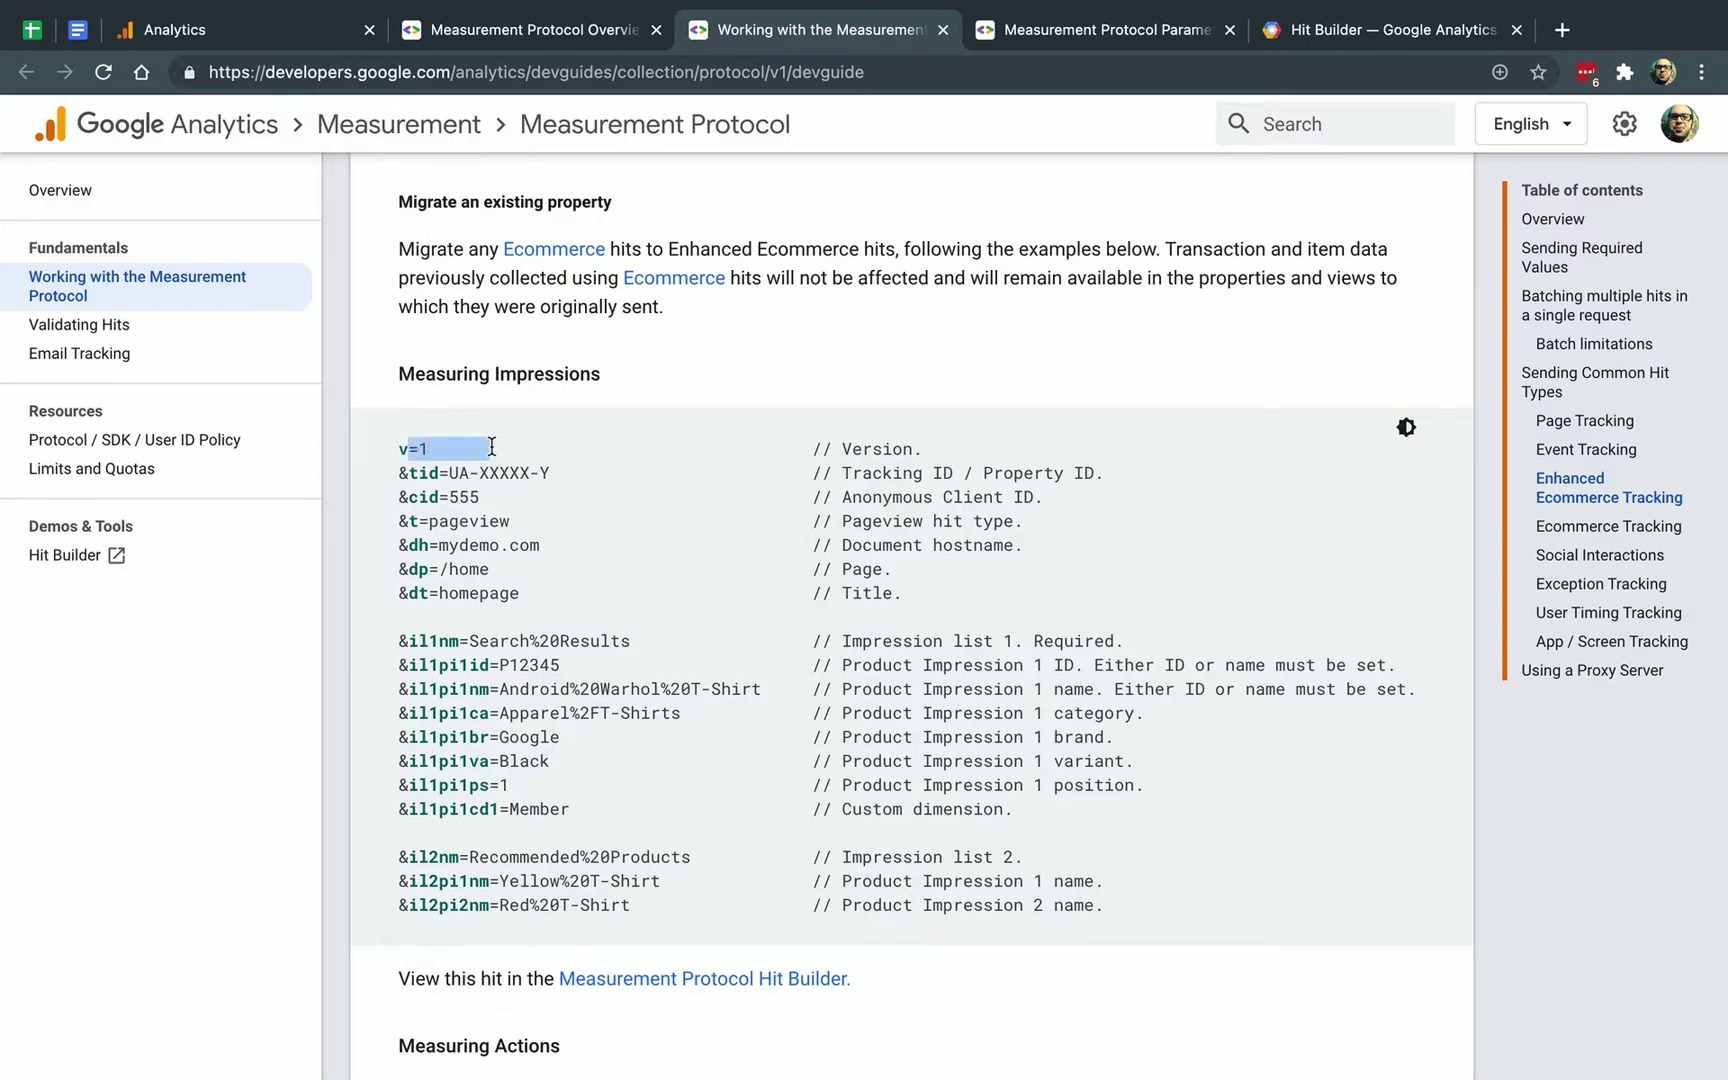
left_click(491, 446)
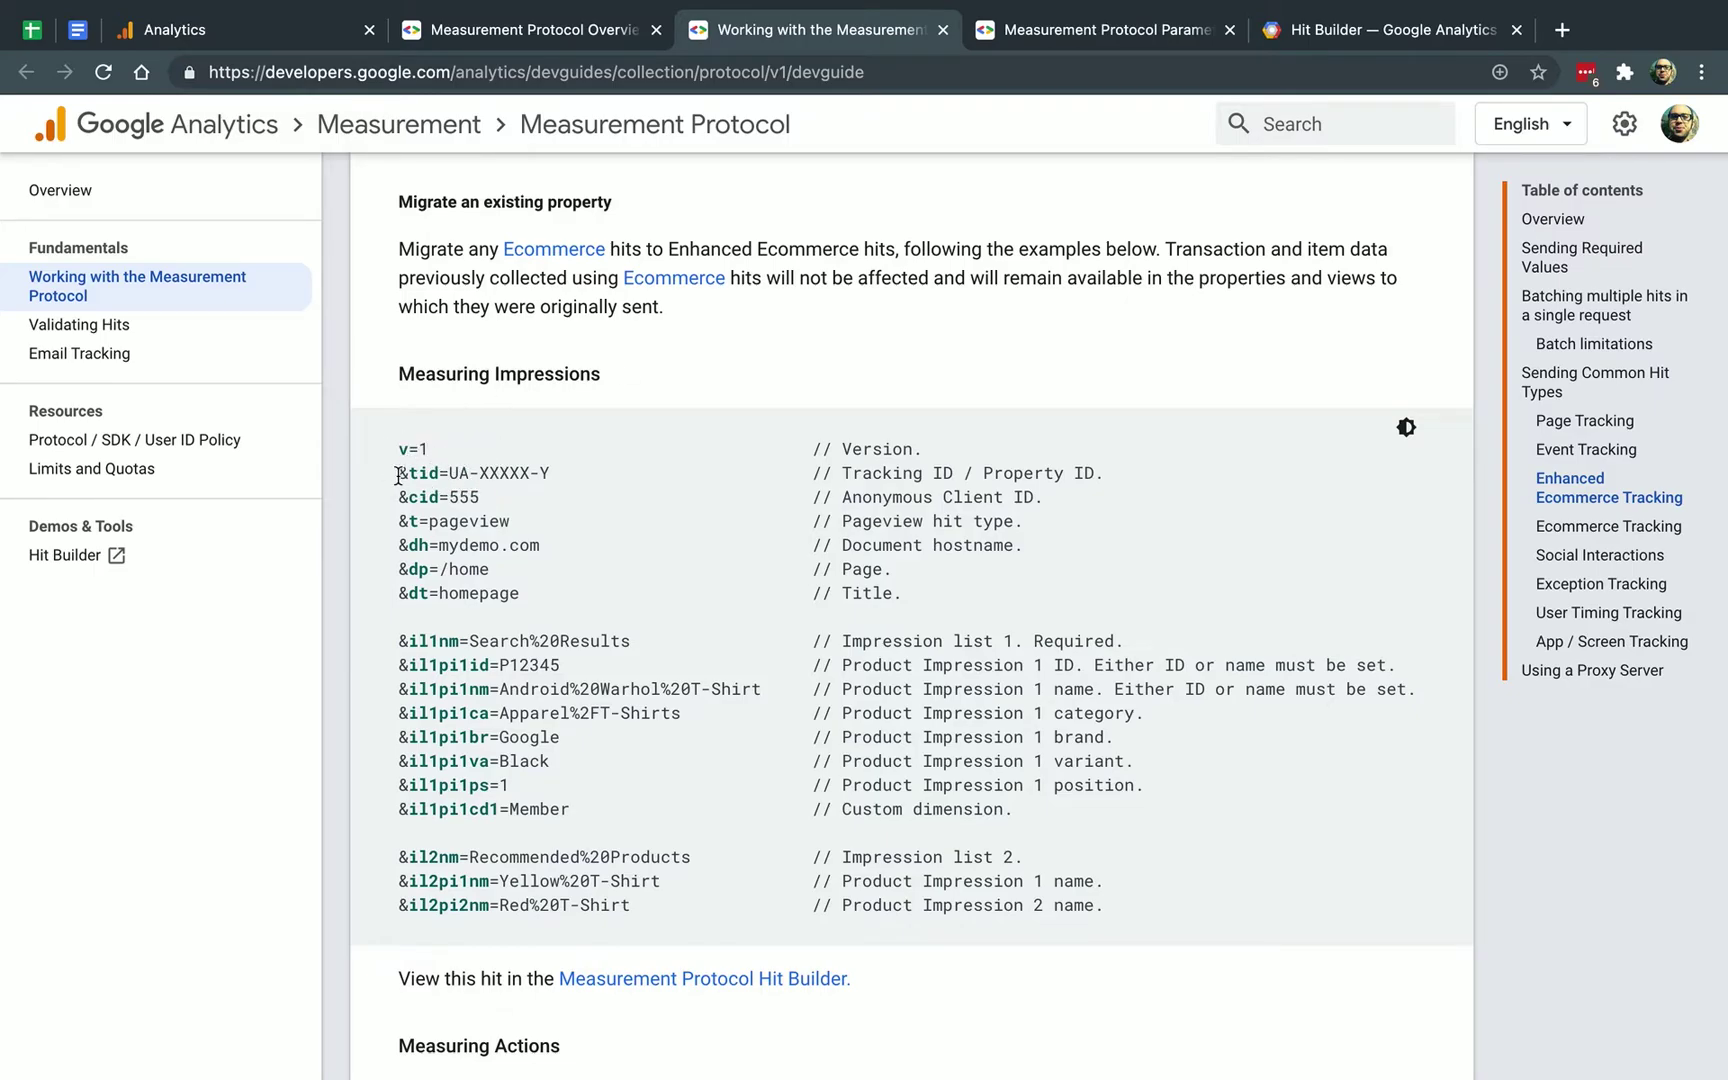
left_click_drag(443, 476, 557, 473)
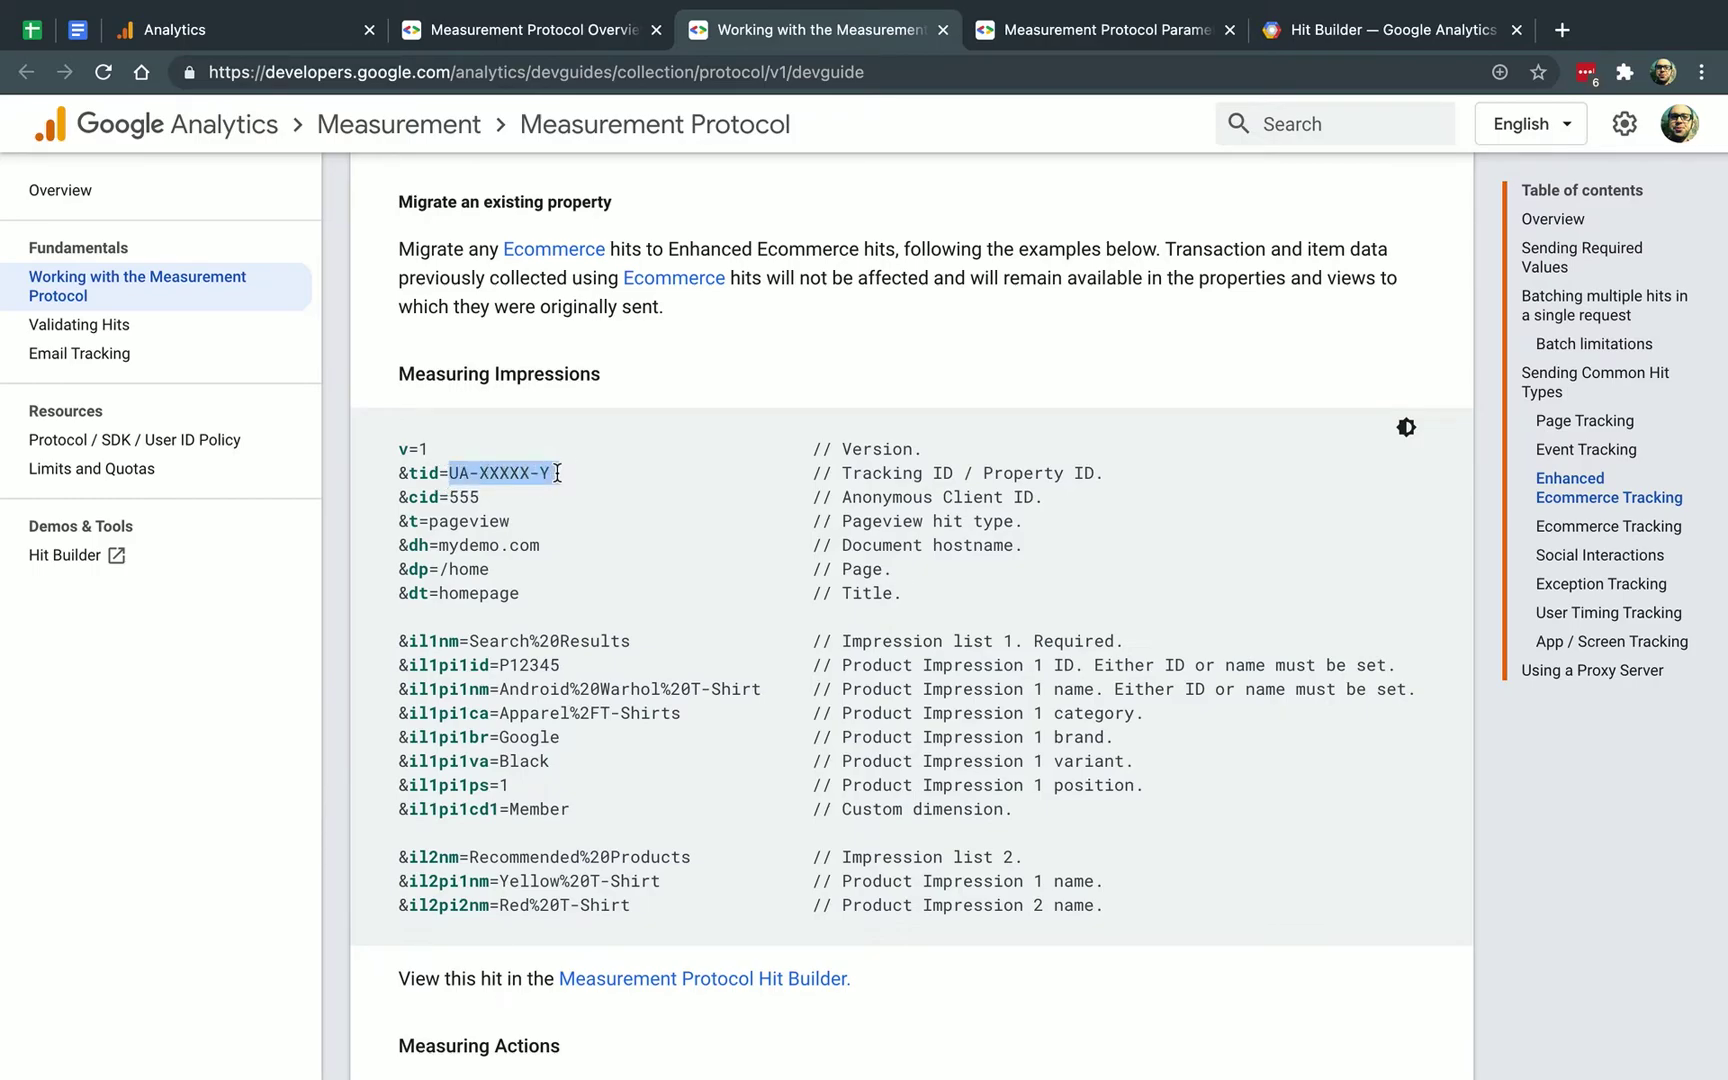
left_click(557, 473)
double_click(466, 497)
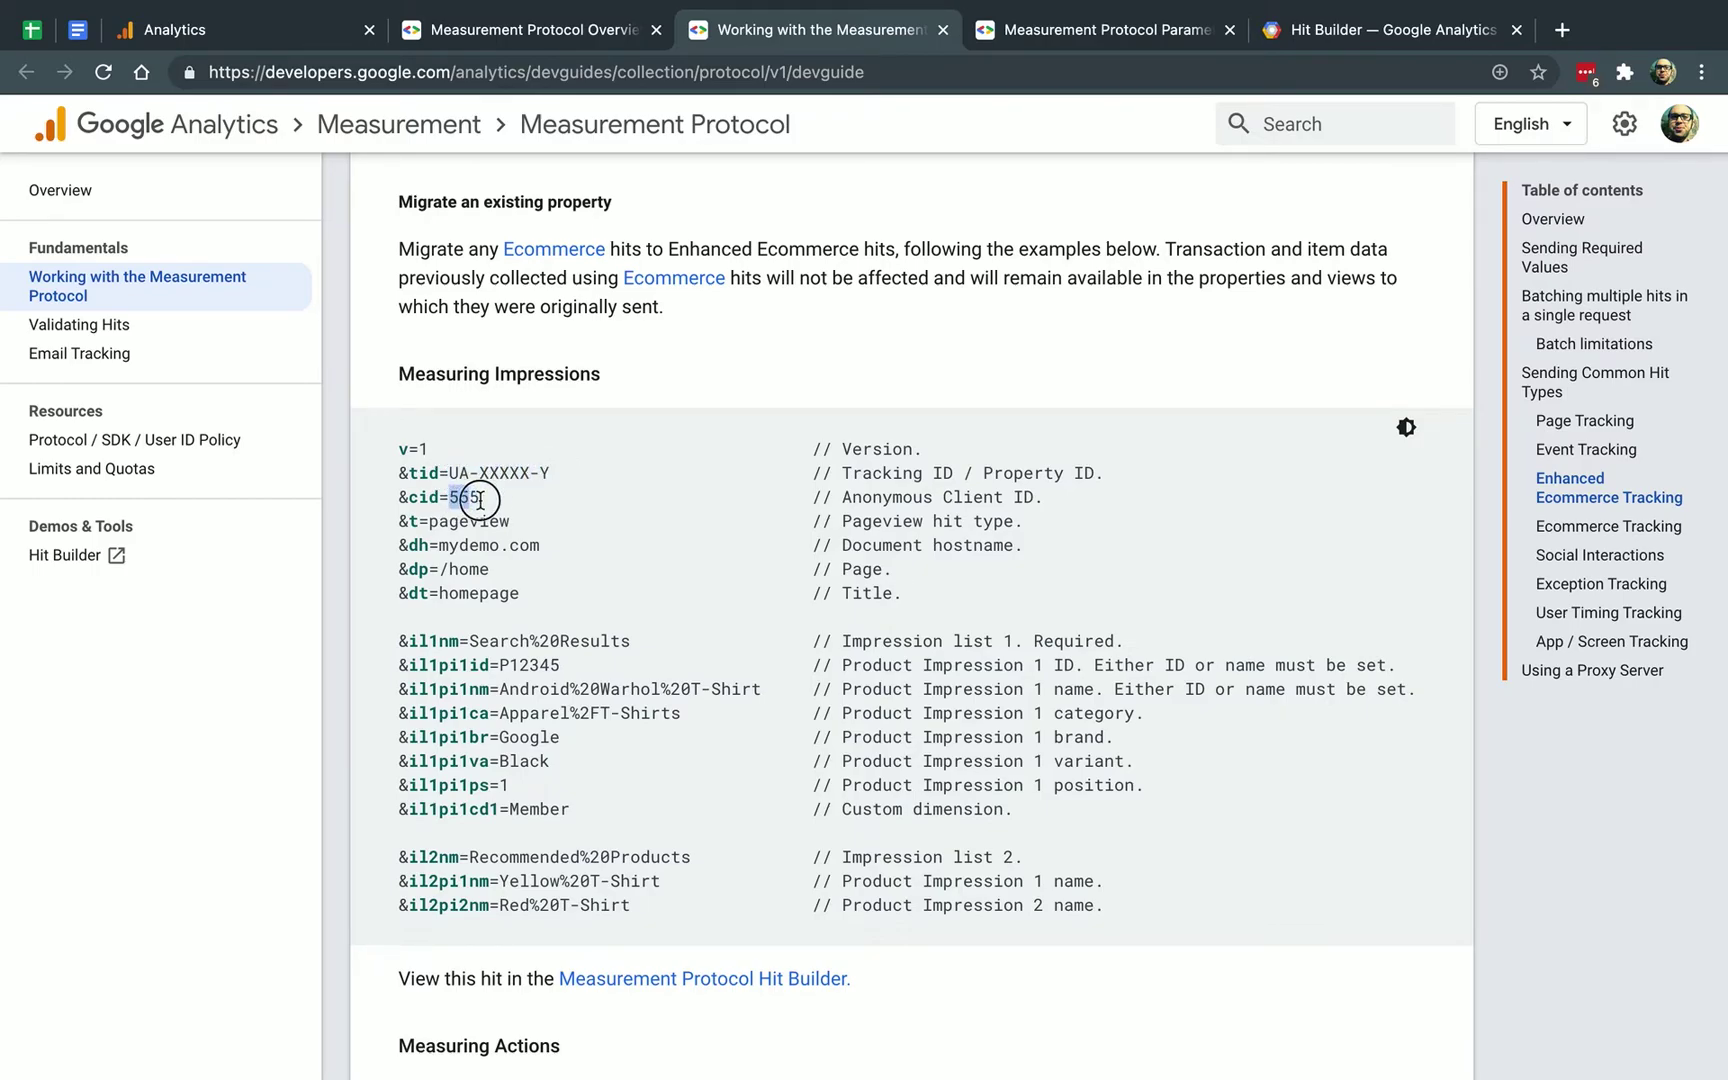
left_click_drag(440, 521, 549, 546)
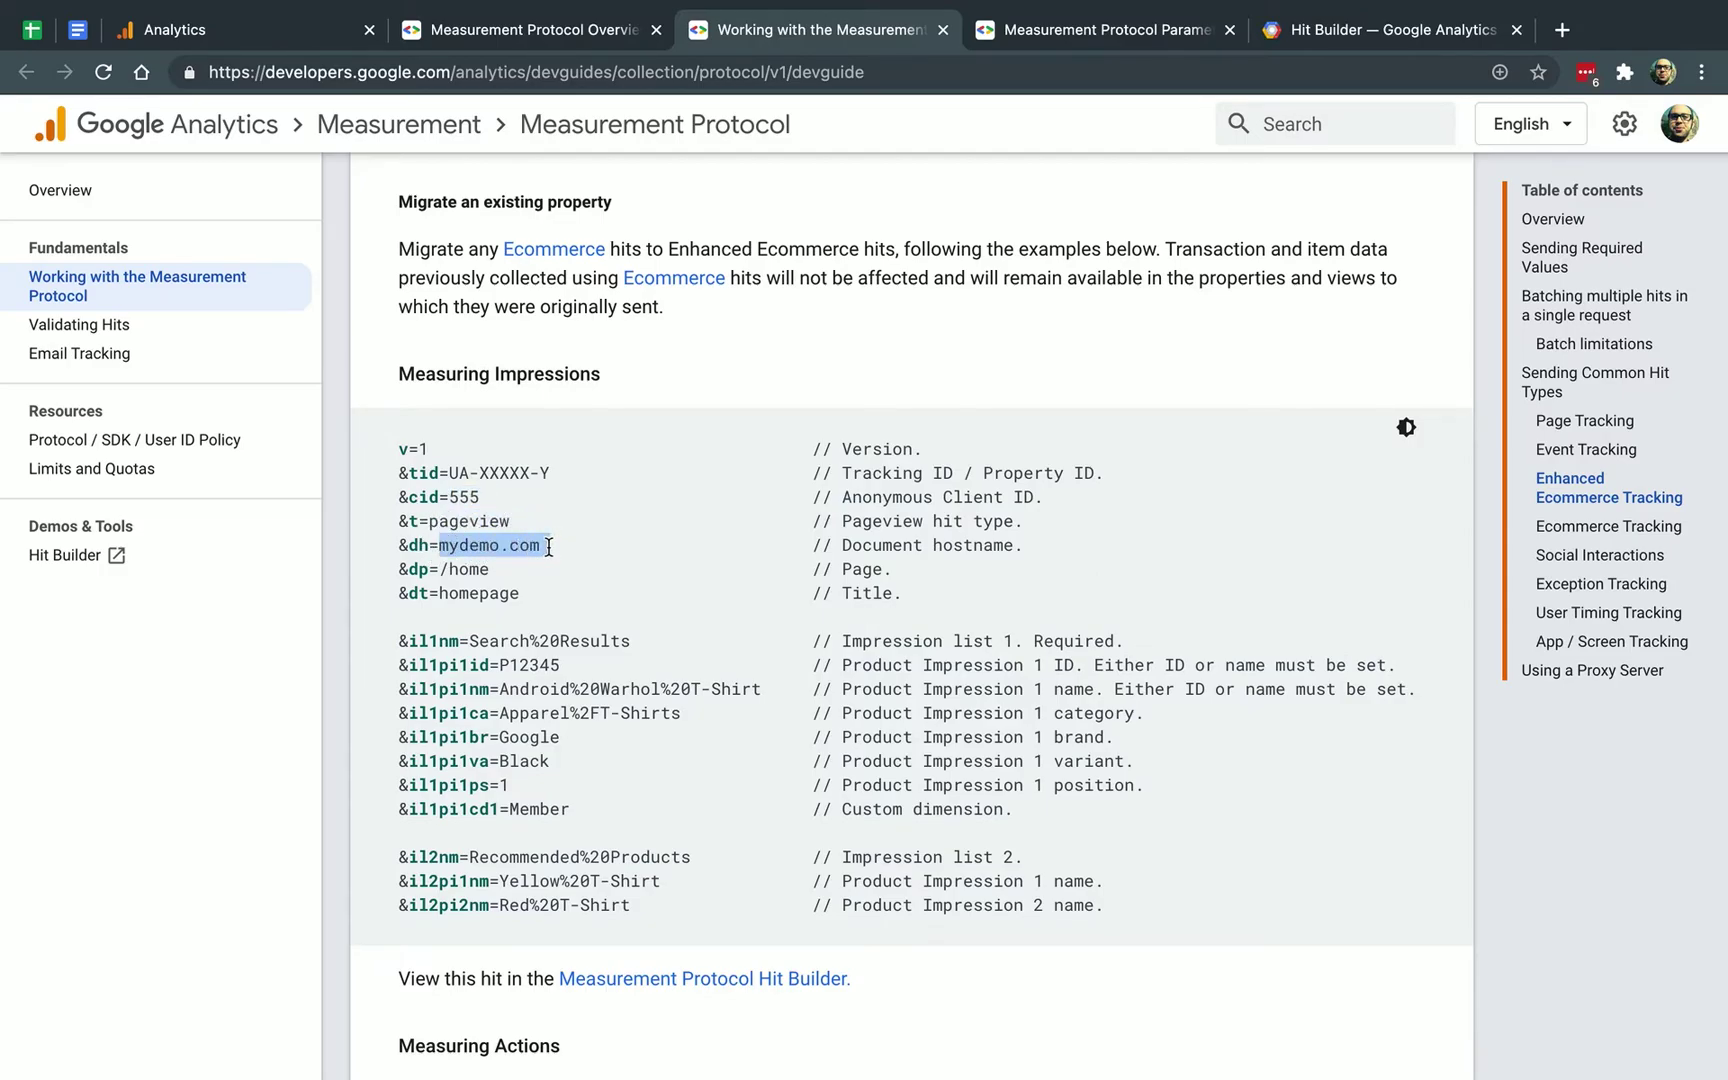
left_click(463, 567)
left_click_drag(429, 593, 560, 593)
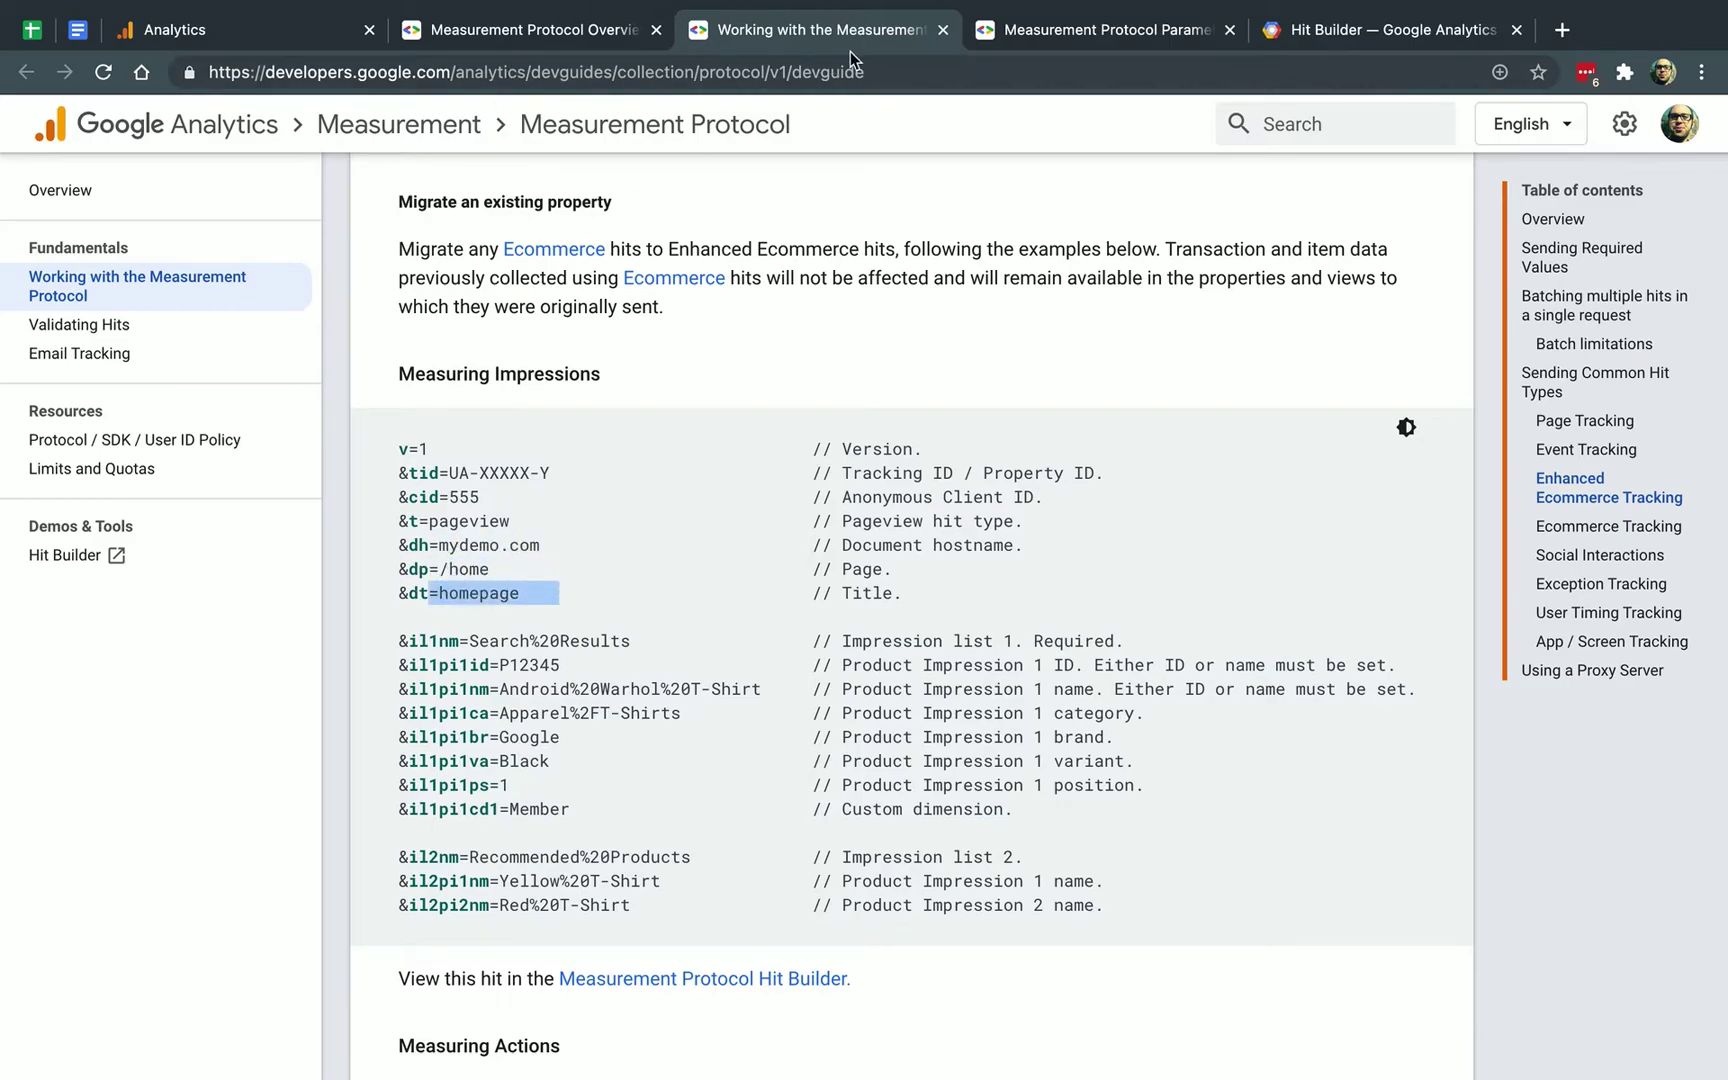
scroll(732, 551, "down", 2)
left_click(600, 587)
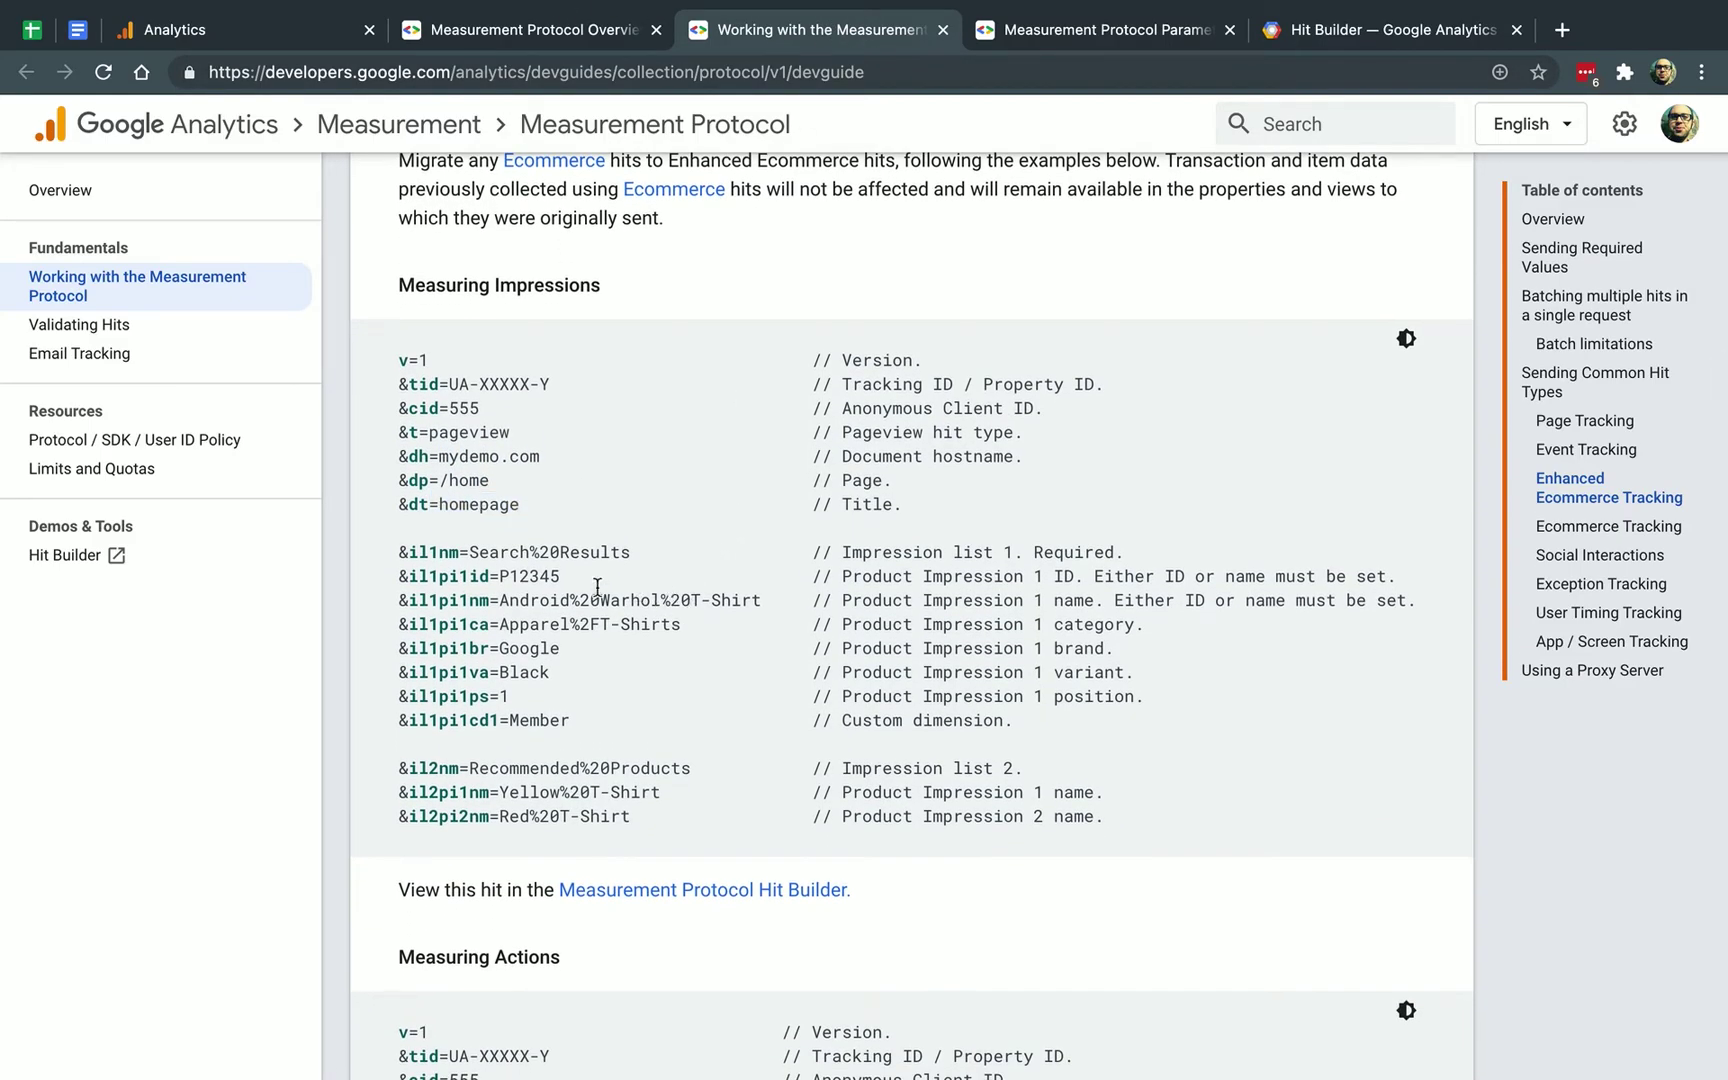
left_click_drag(391, 552, 643, 561)
scroll(643, 560, "down", 9)
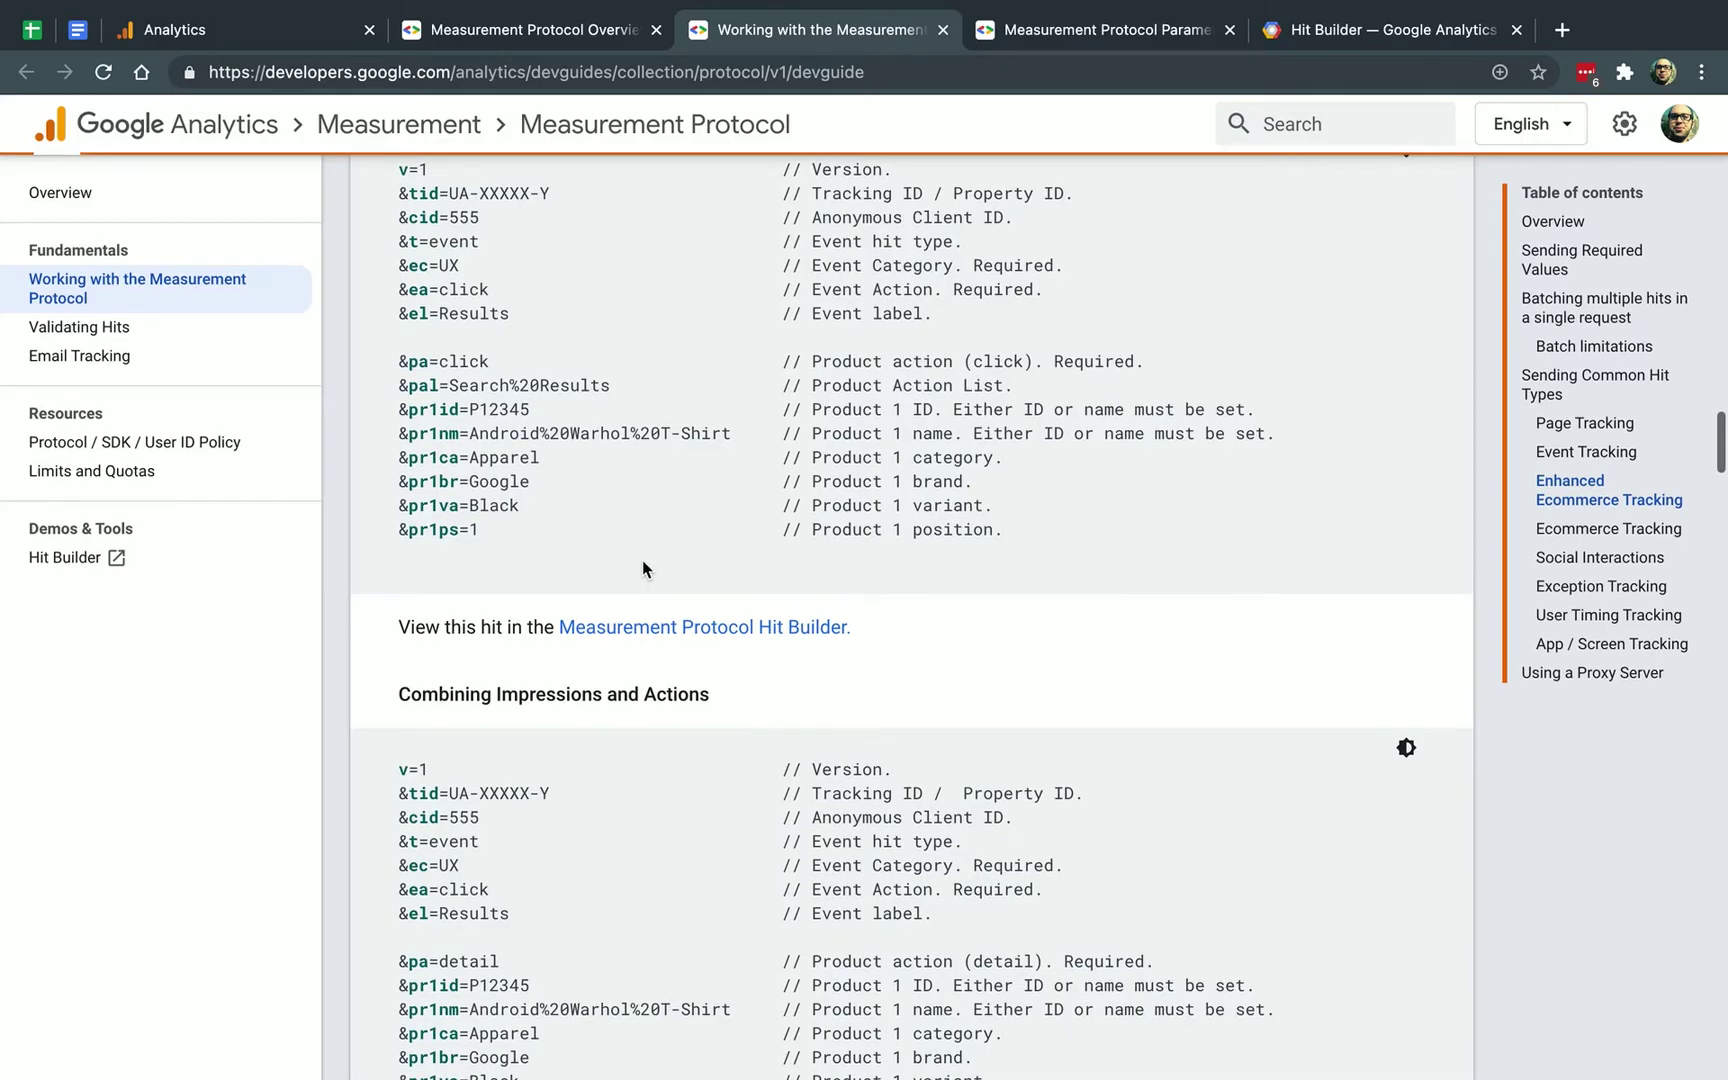
scroll(694, 617, "down", 10)
scroll(695, 611, "down", 8)
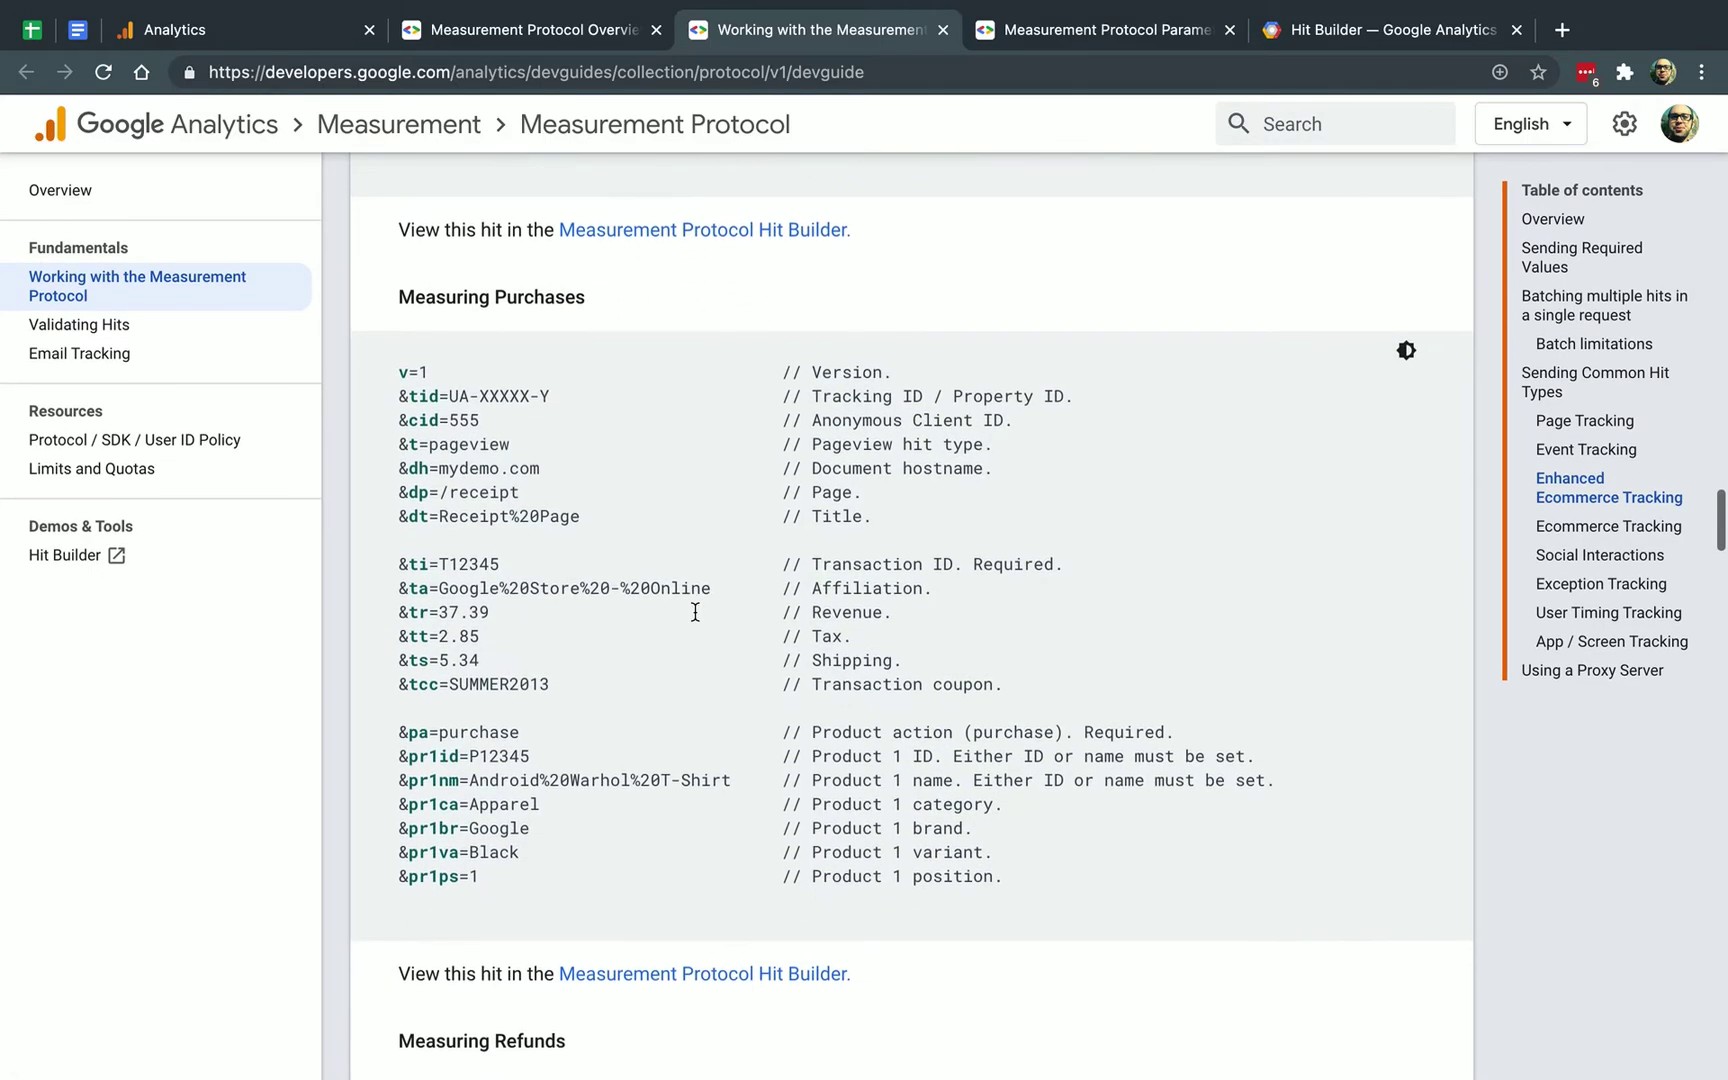
scroll(695, 611, "up", 6)
scroll(695, 611, "up", 1)
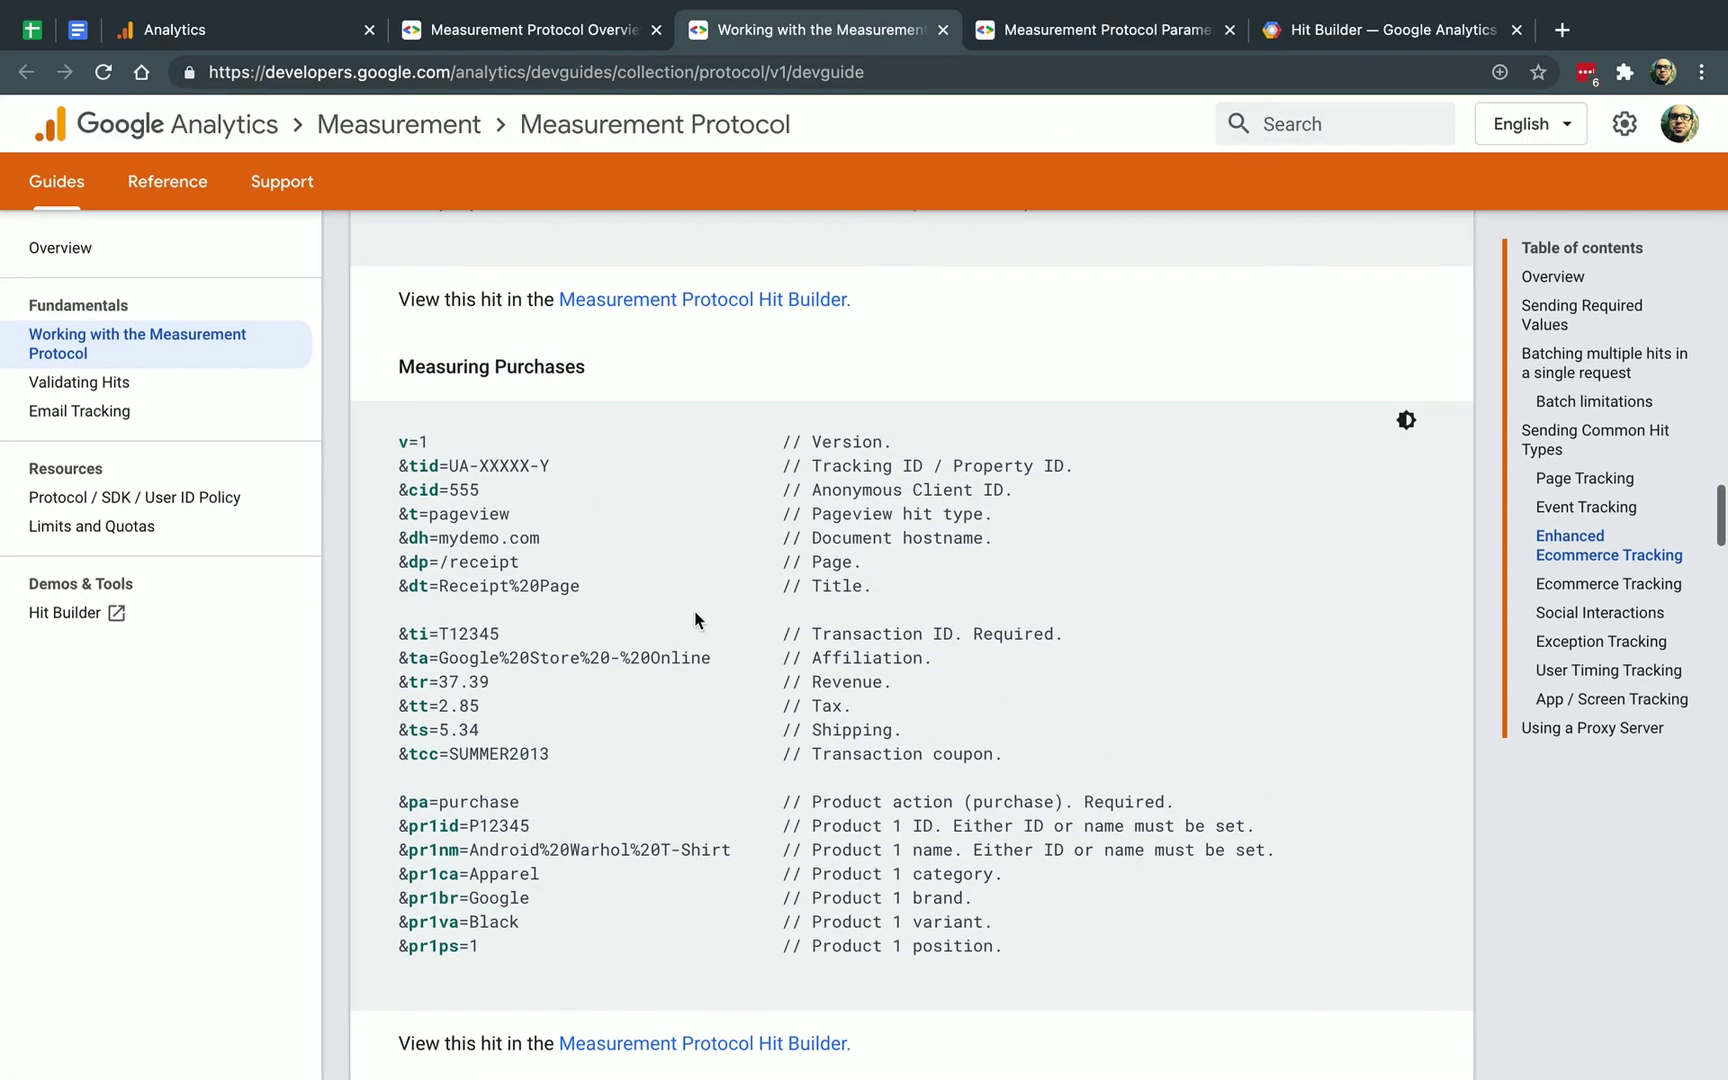
left_click_drag(426, 372, 607, 373)
scroll(607, 373, "up", 7)
scroll(607, 373, "up", 7)
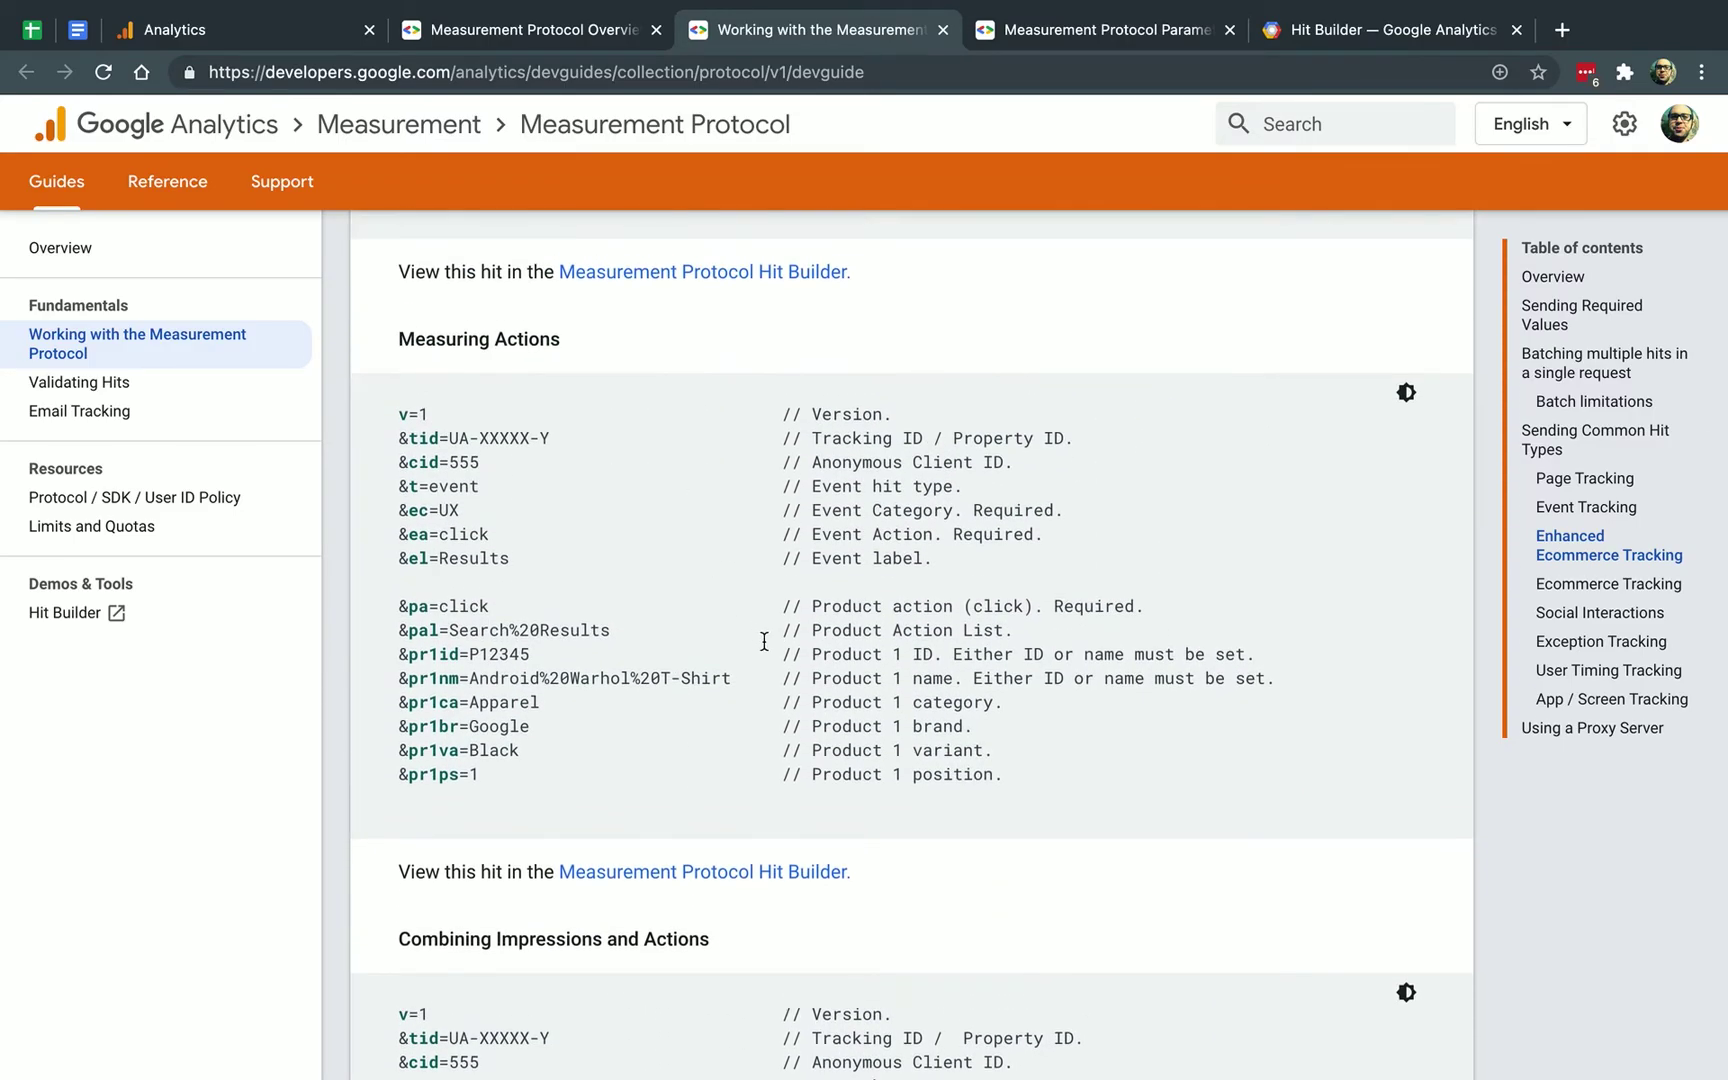
scroll(812, 688, "down", 12)
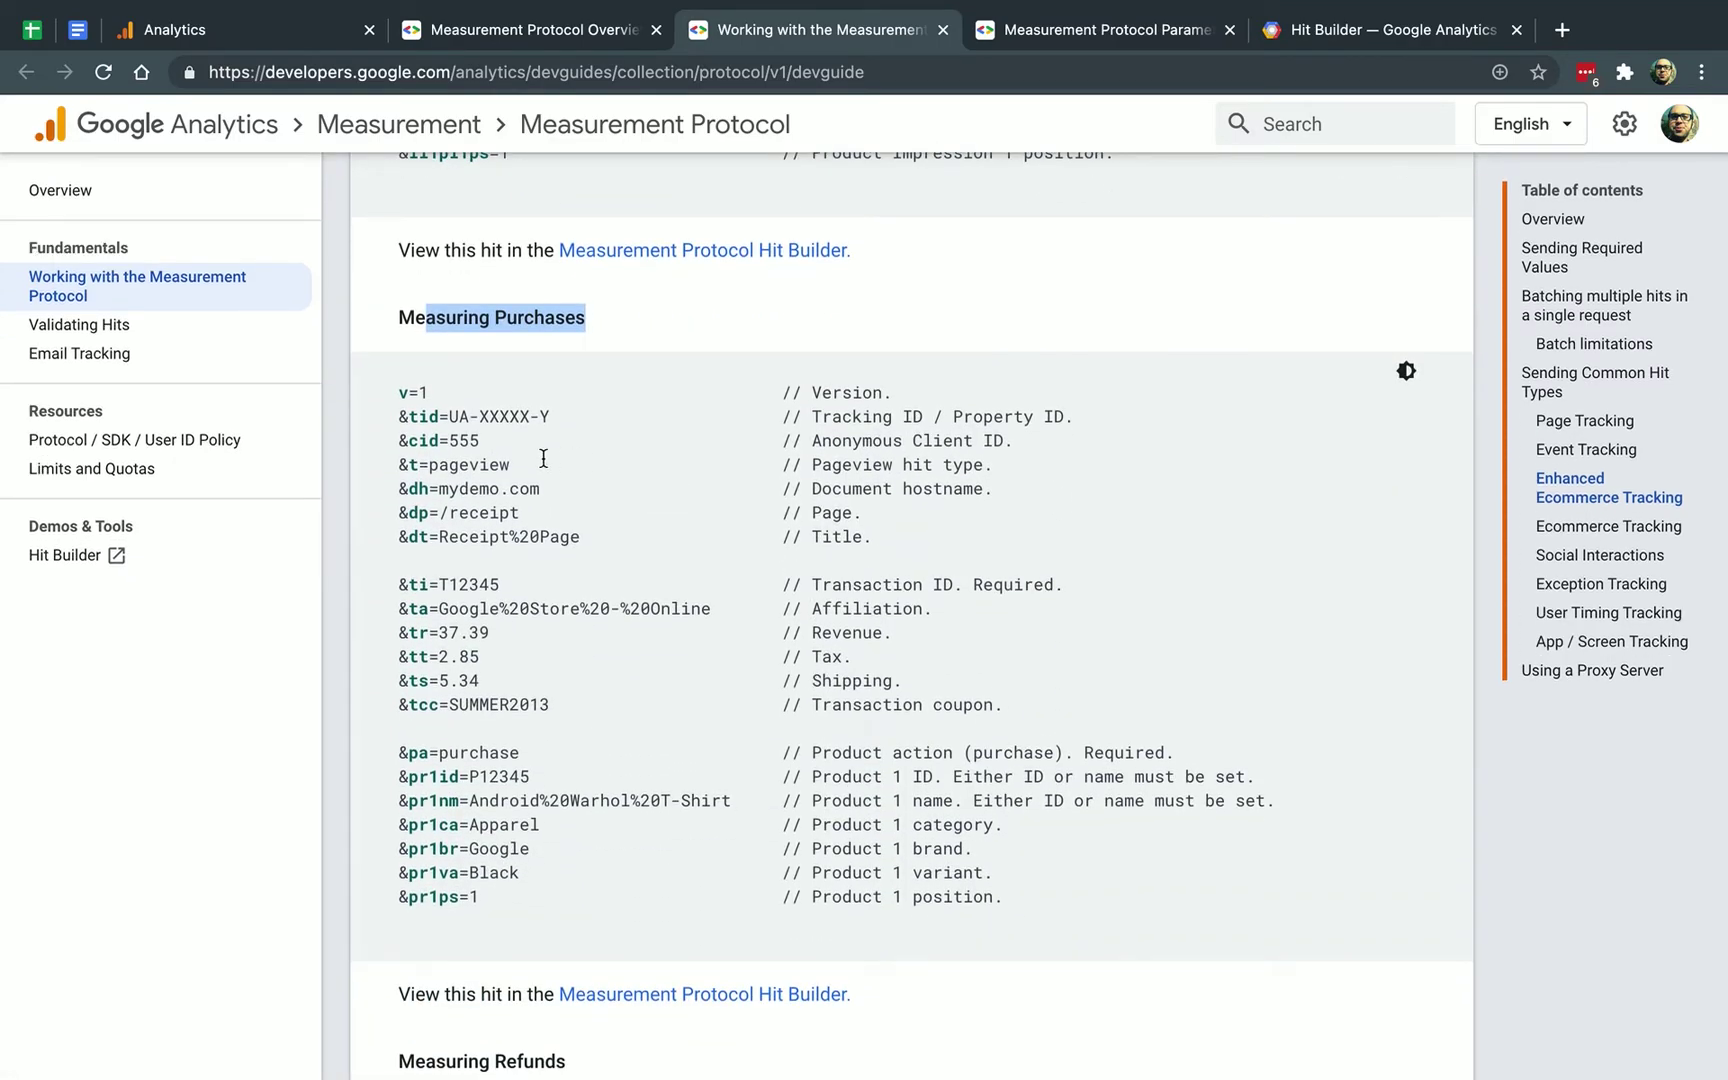
scroll(616, 641, "down", 1)
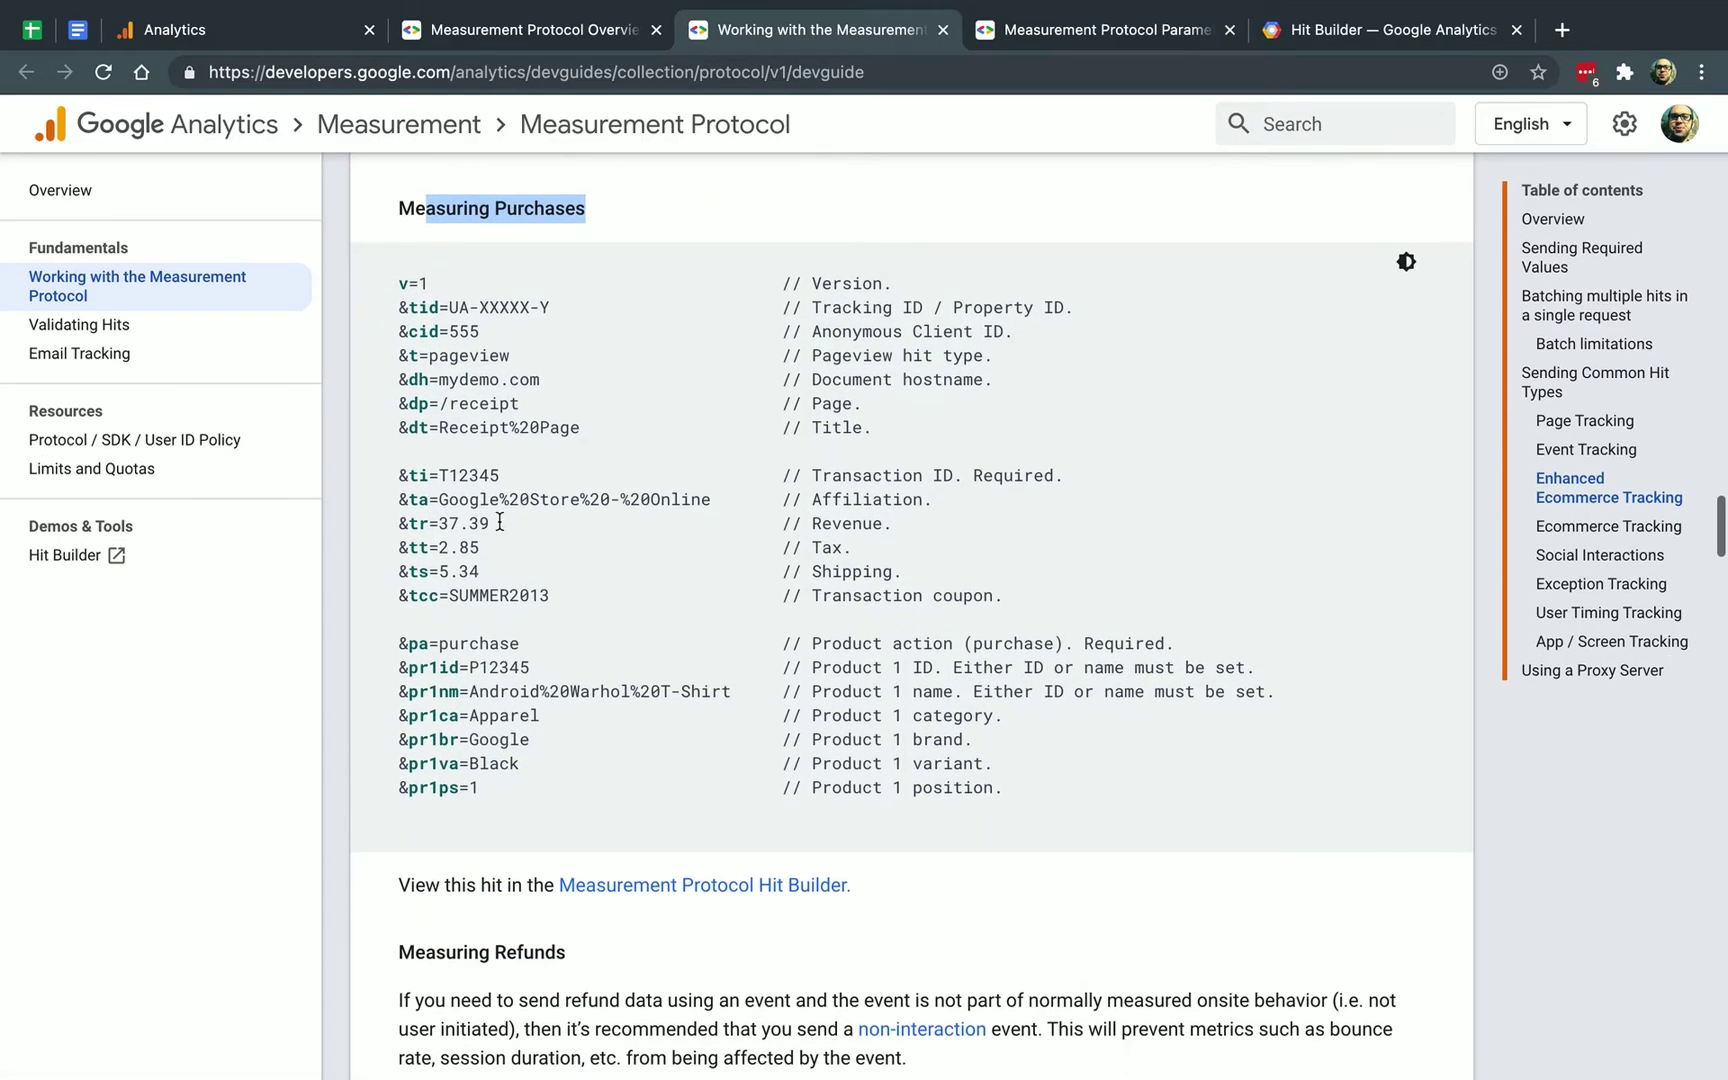
left_click_drag(406, 475, 520, 476)
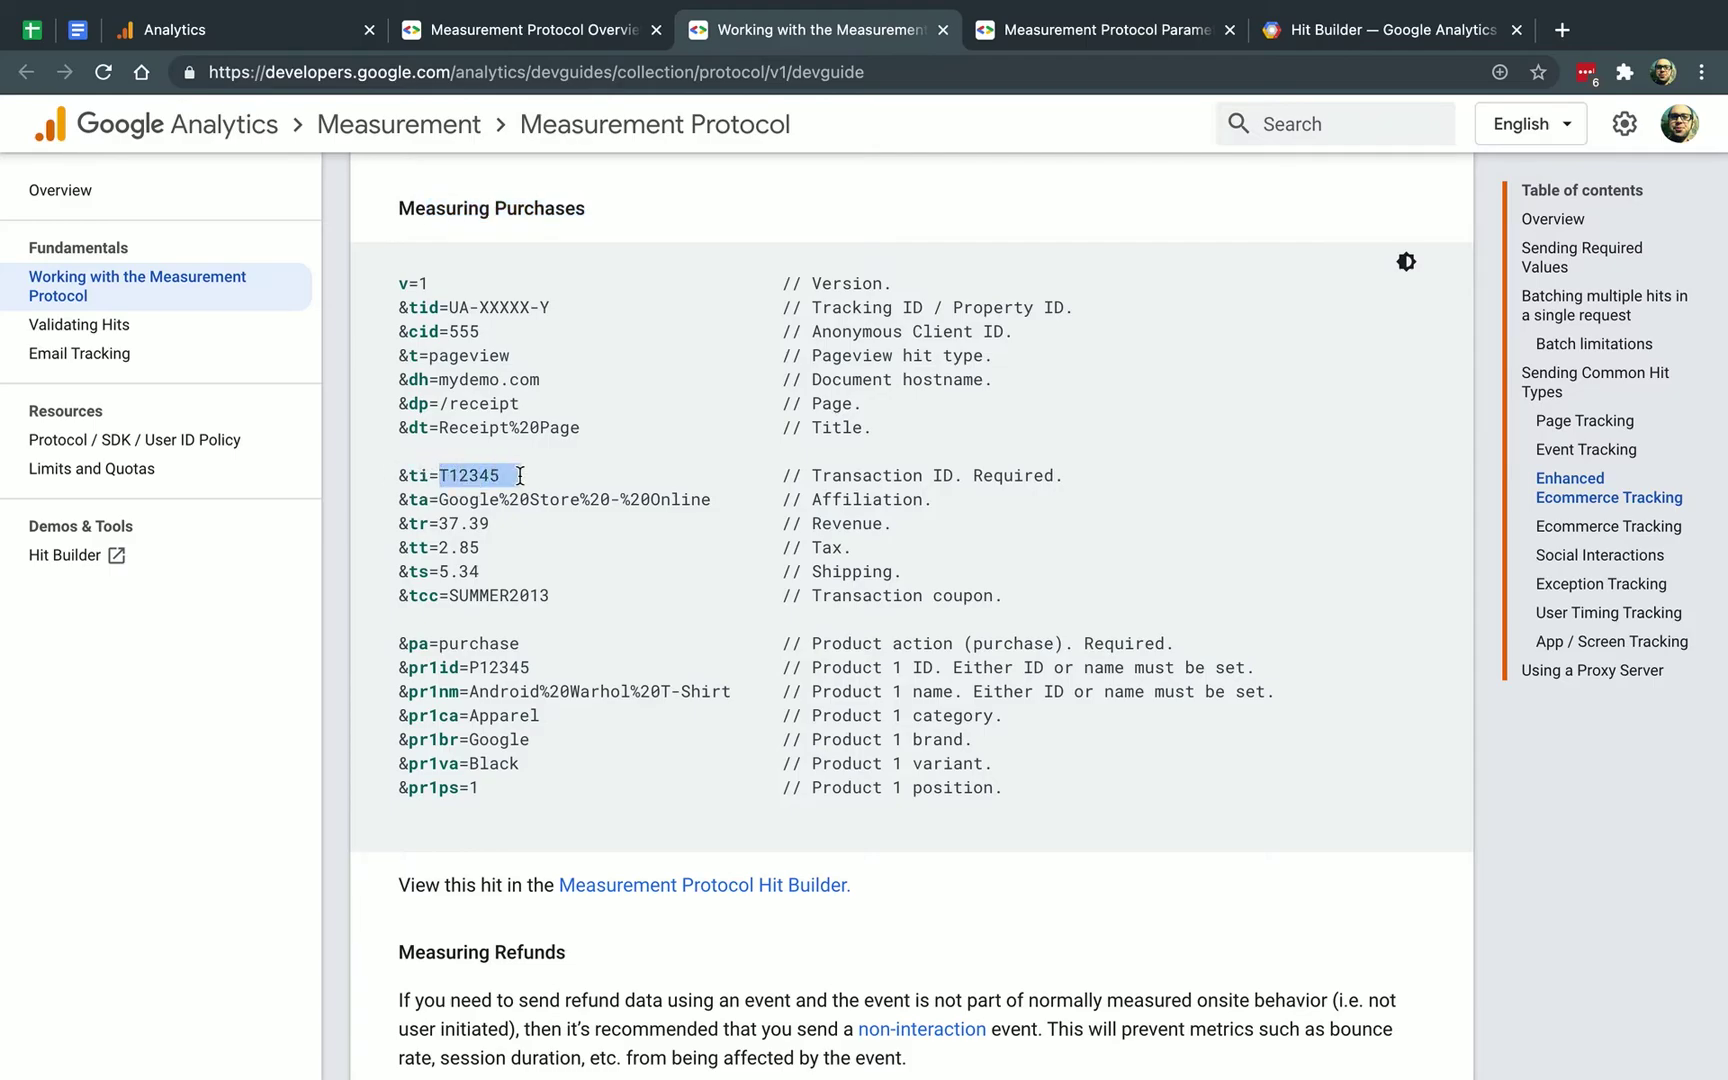
left_click_drag(400, 499, 730, 497)
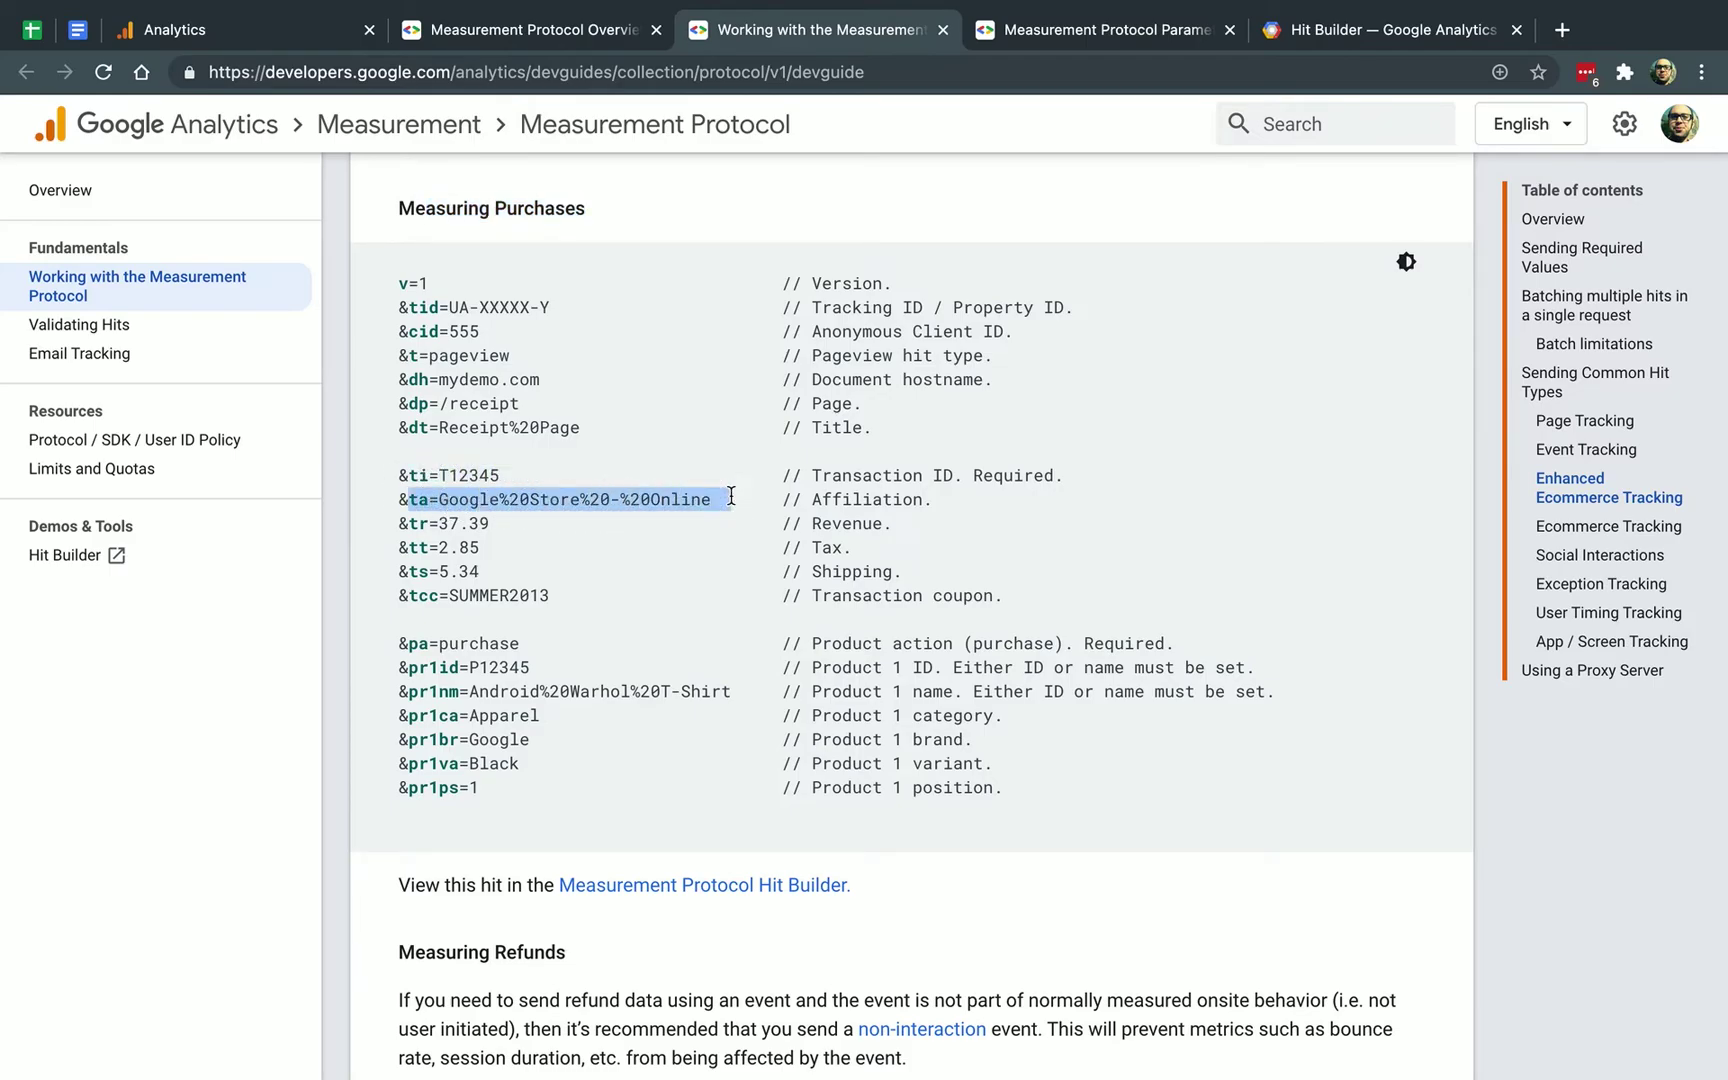
left_click(708, 495)
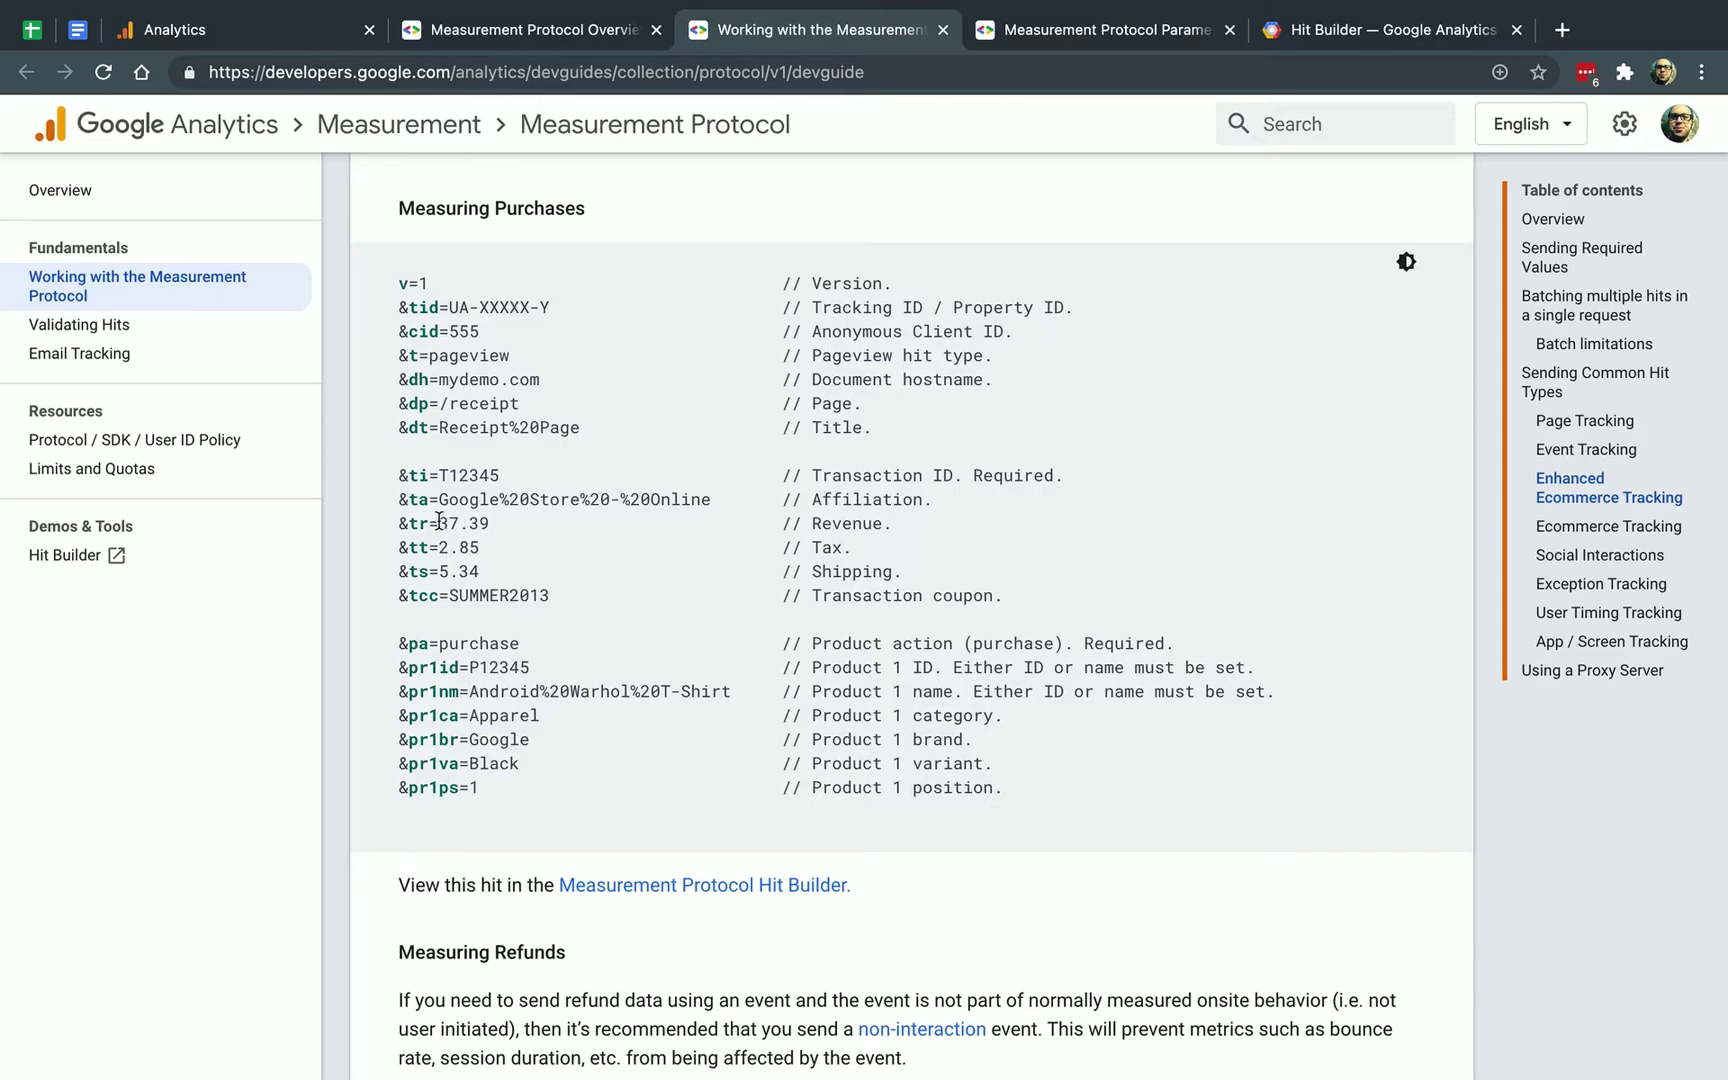
left_click_drag(438, 521, 559, 595)
scroll(456, 551, "down", 2)
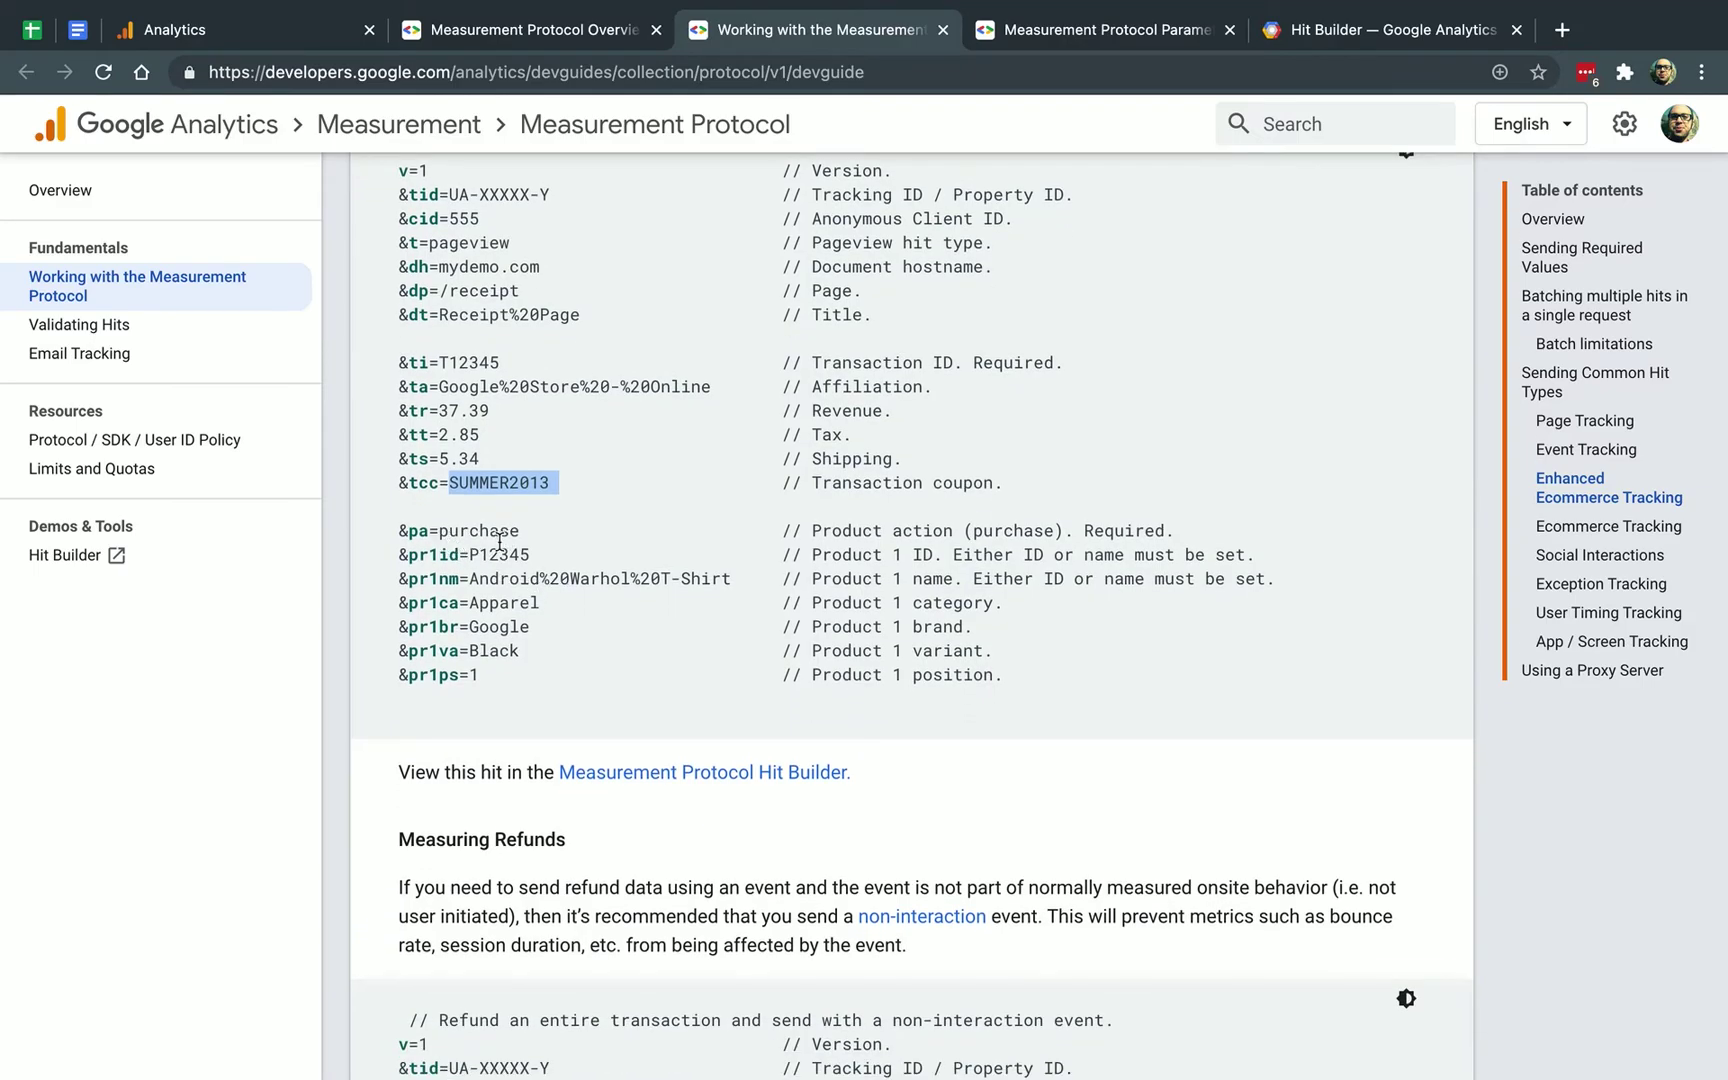
left_click_drag(466, 548, 513, 698)
left_click(515, 694)
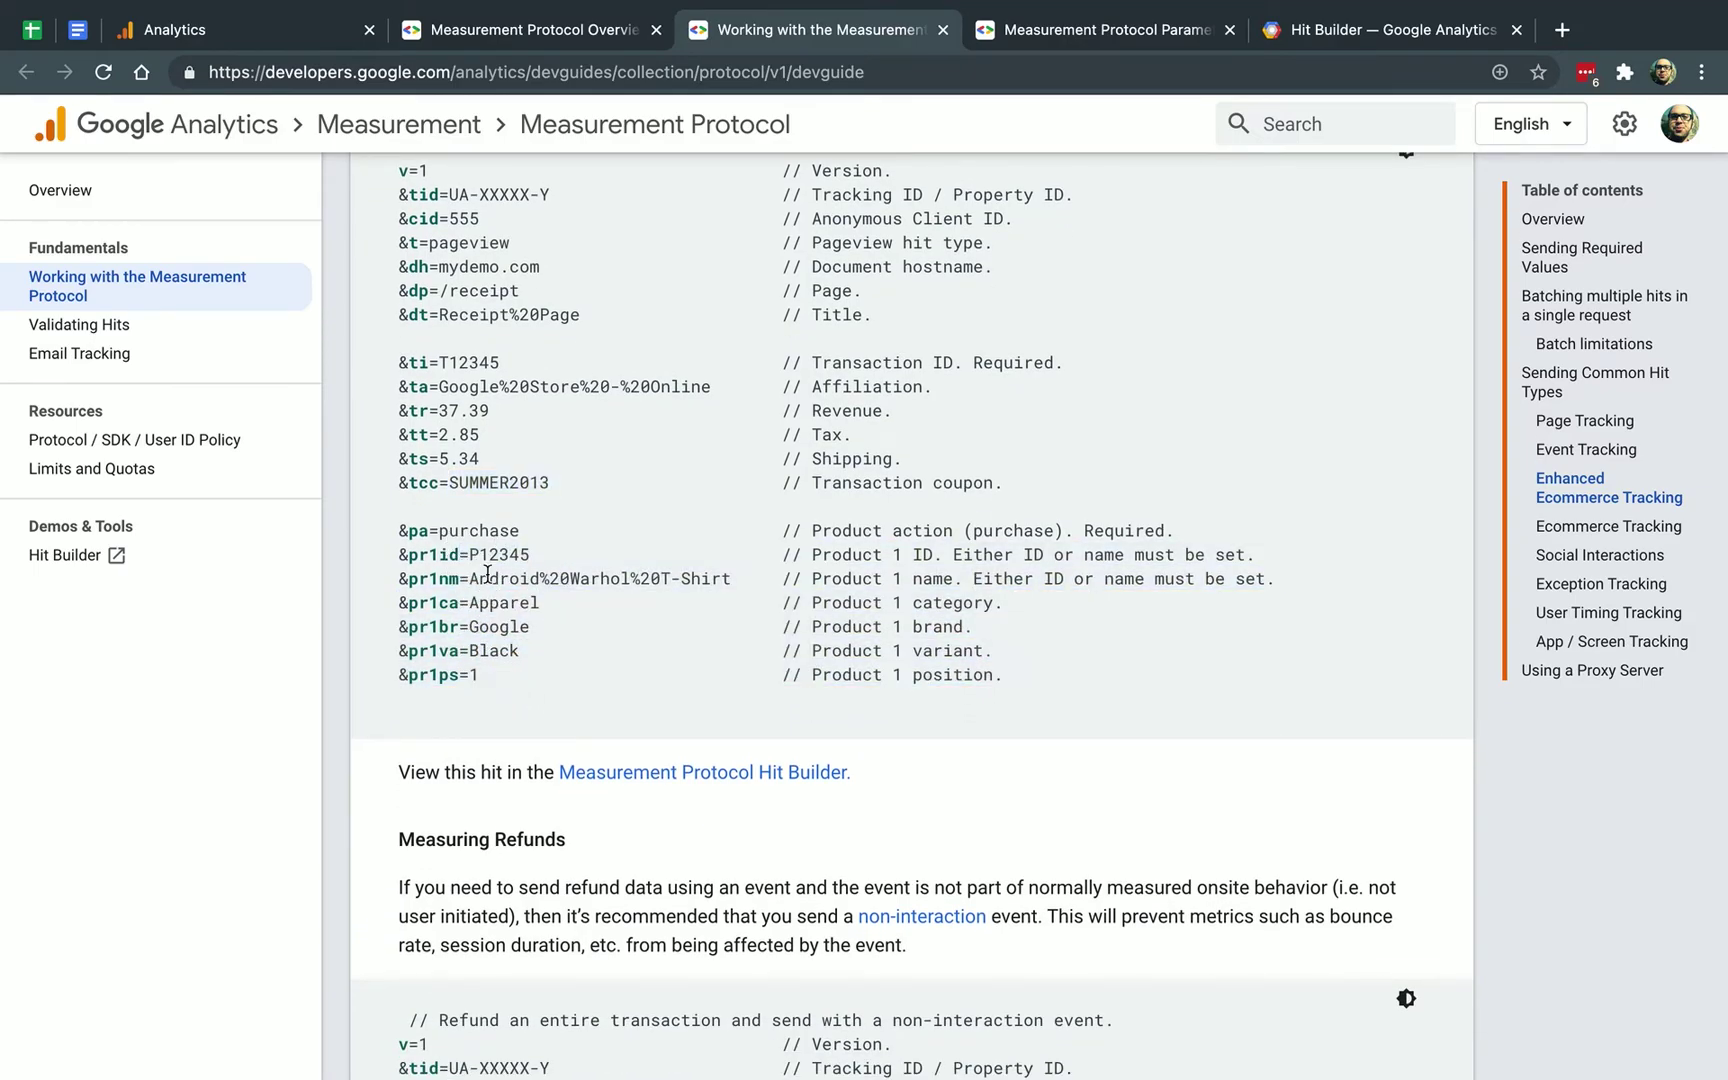
left_click_drag(468, 553, 553, 553)
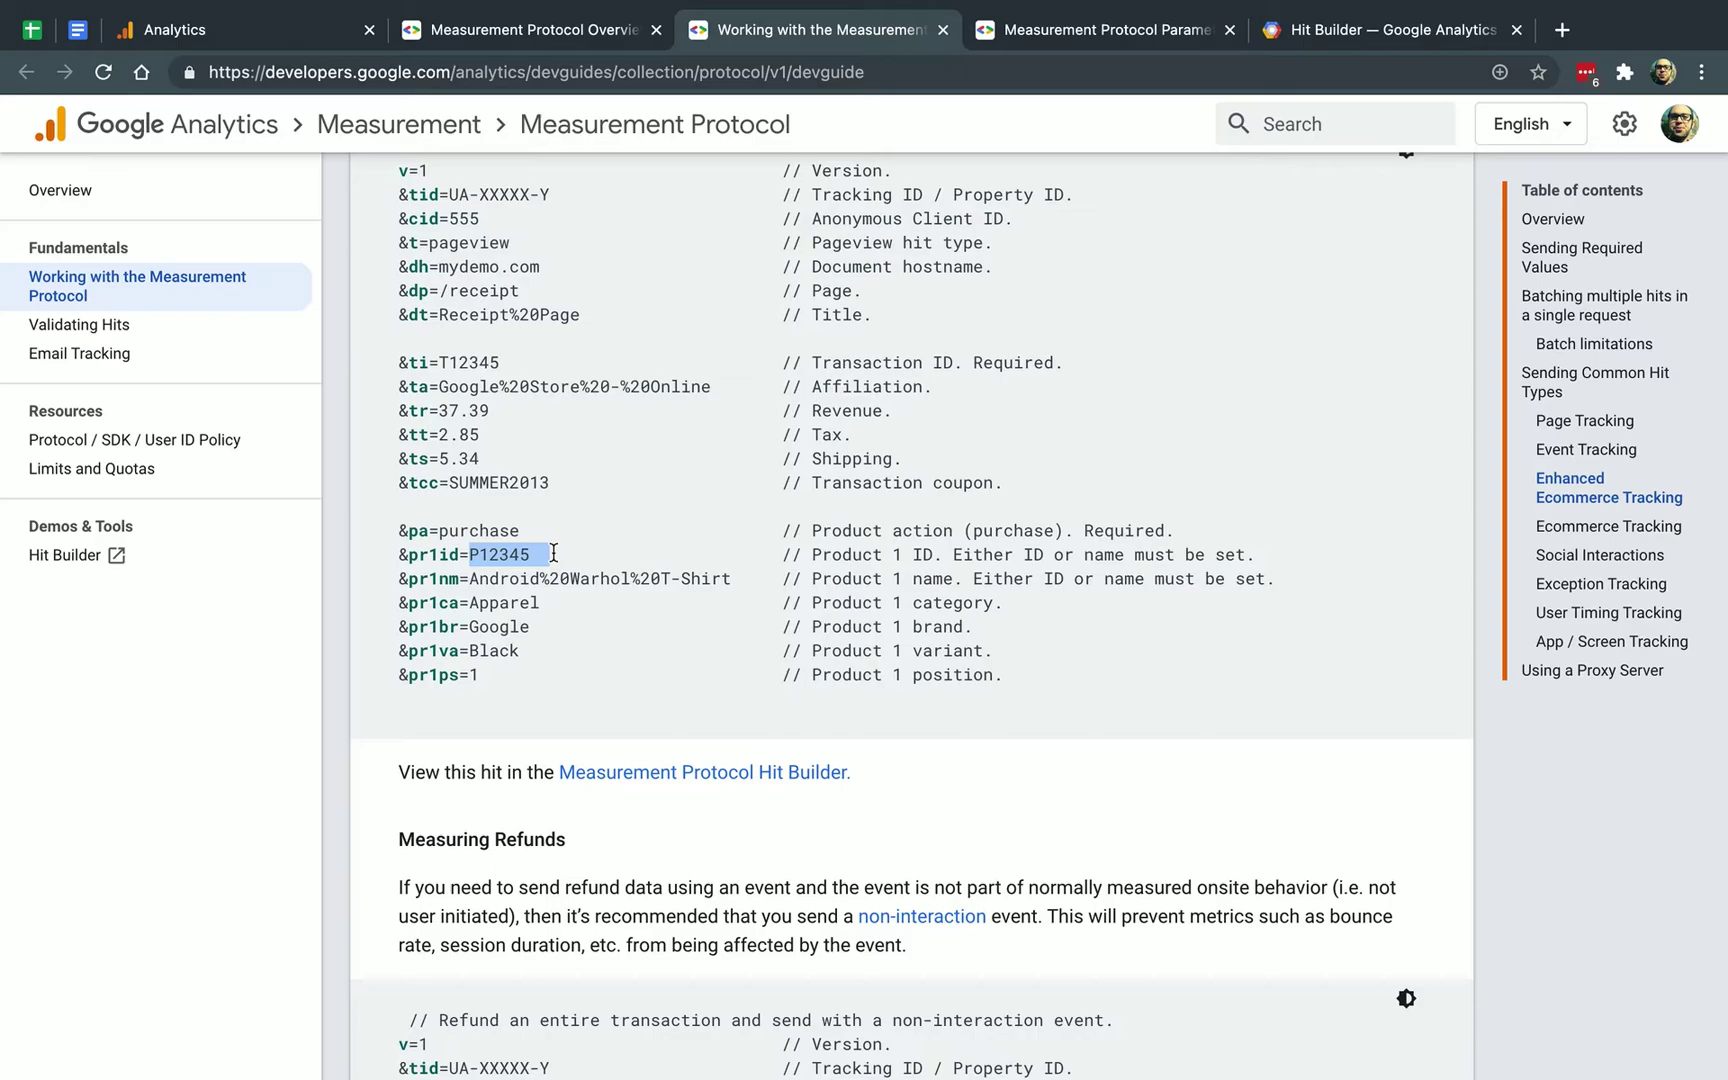
left_click(498, 582)
left_click_drag(479, 605, 548, 630)
left_click(475, 652)
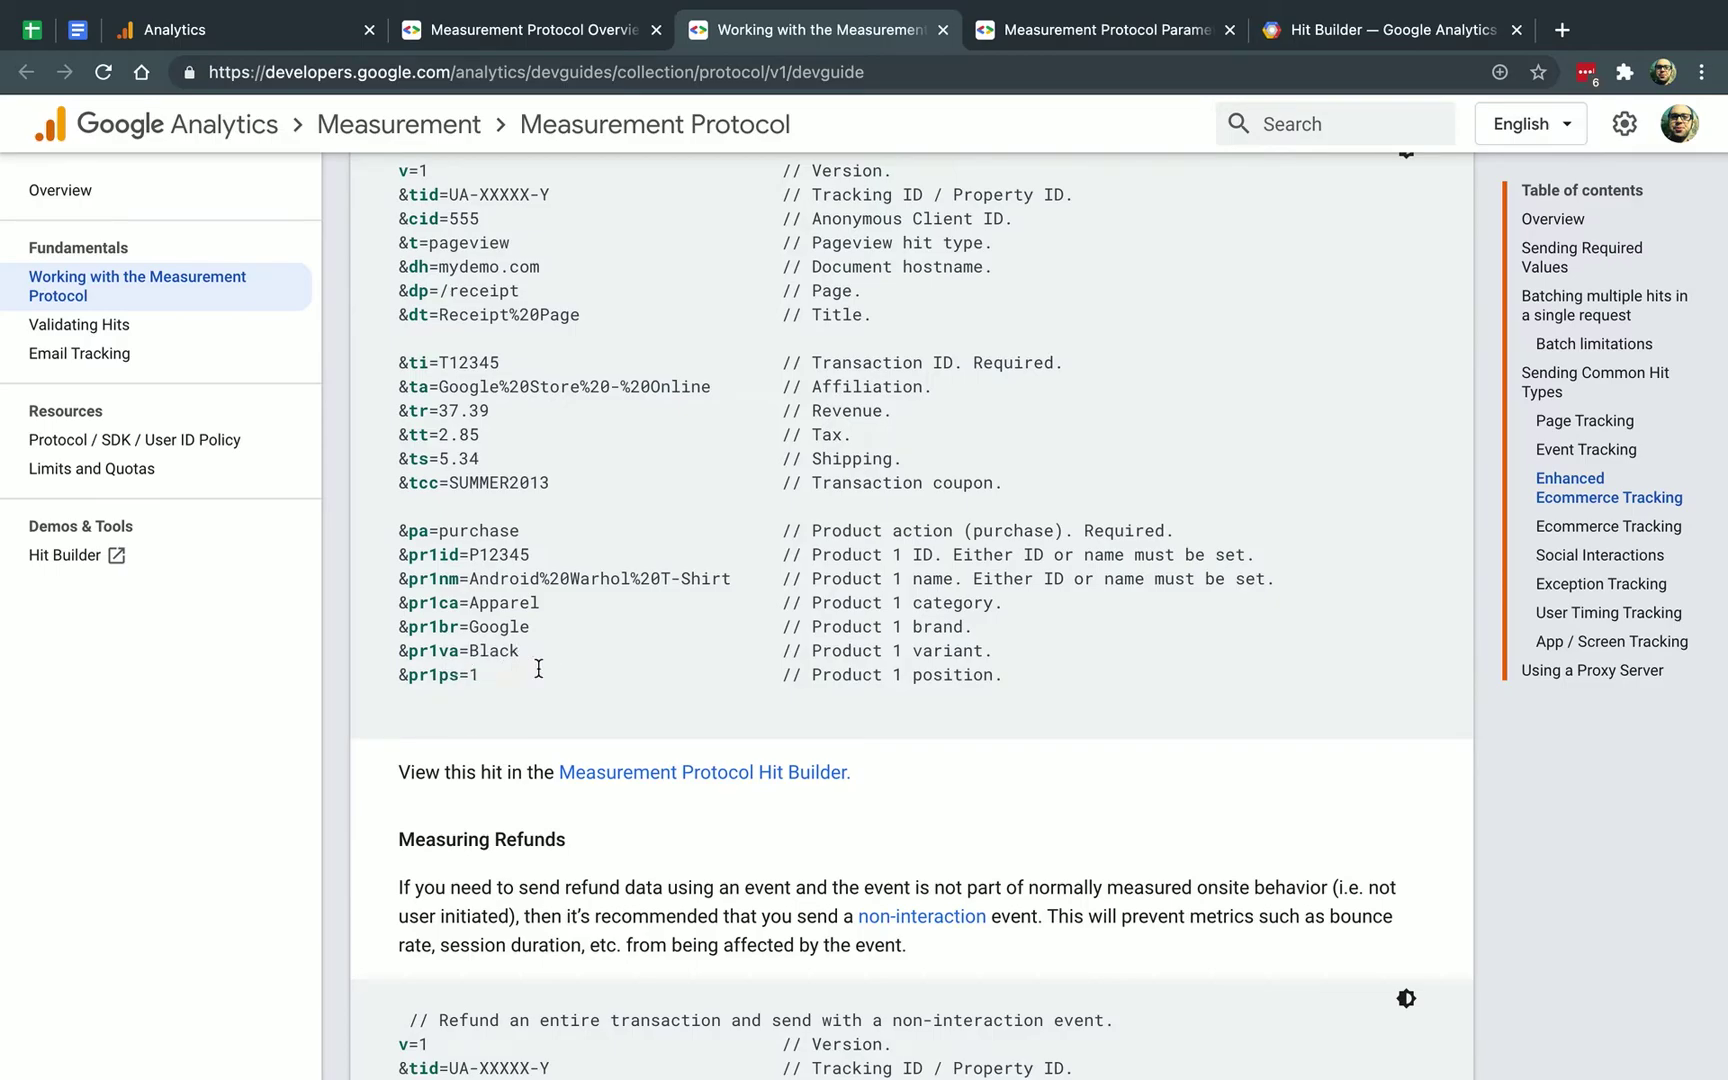
- Scroll the guide back up to Sending Required Values, then bring the Hit Builder tab forward
scroll(693, 688, "down", 2)
scroll(693, 688, "down", 1)
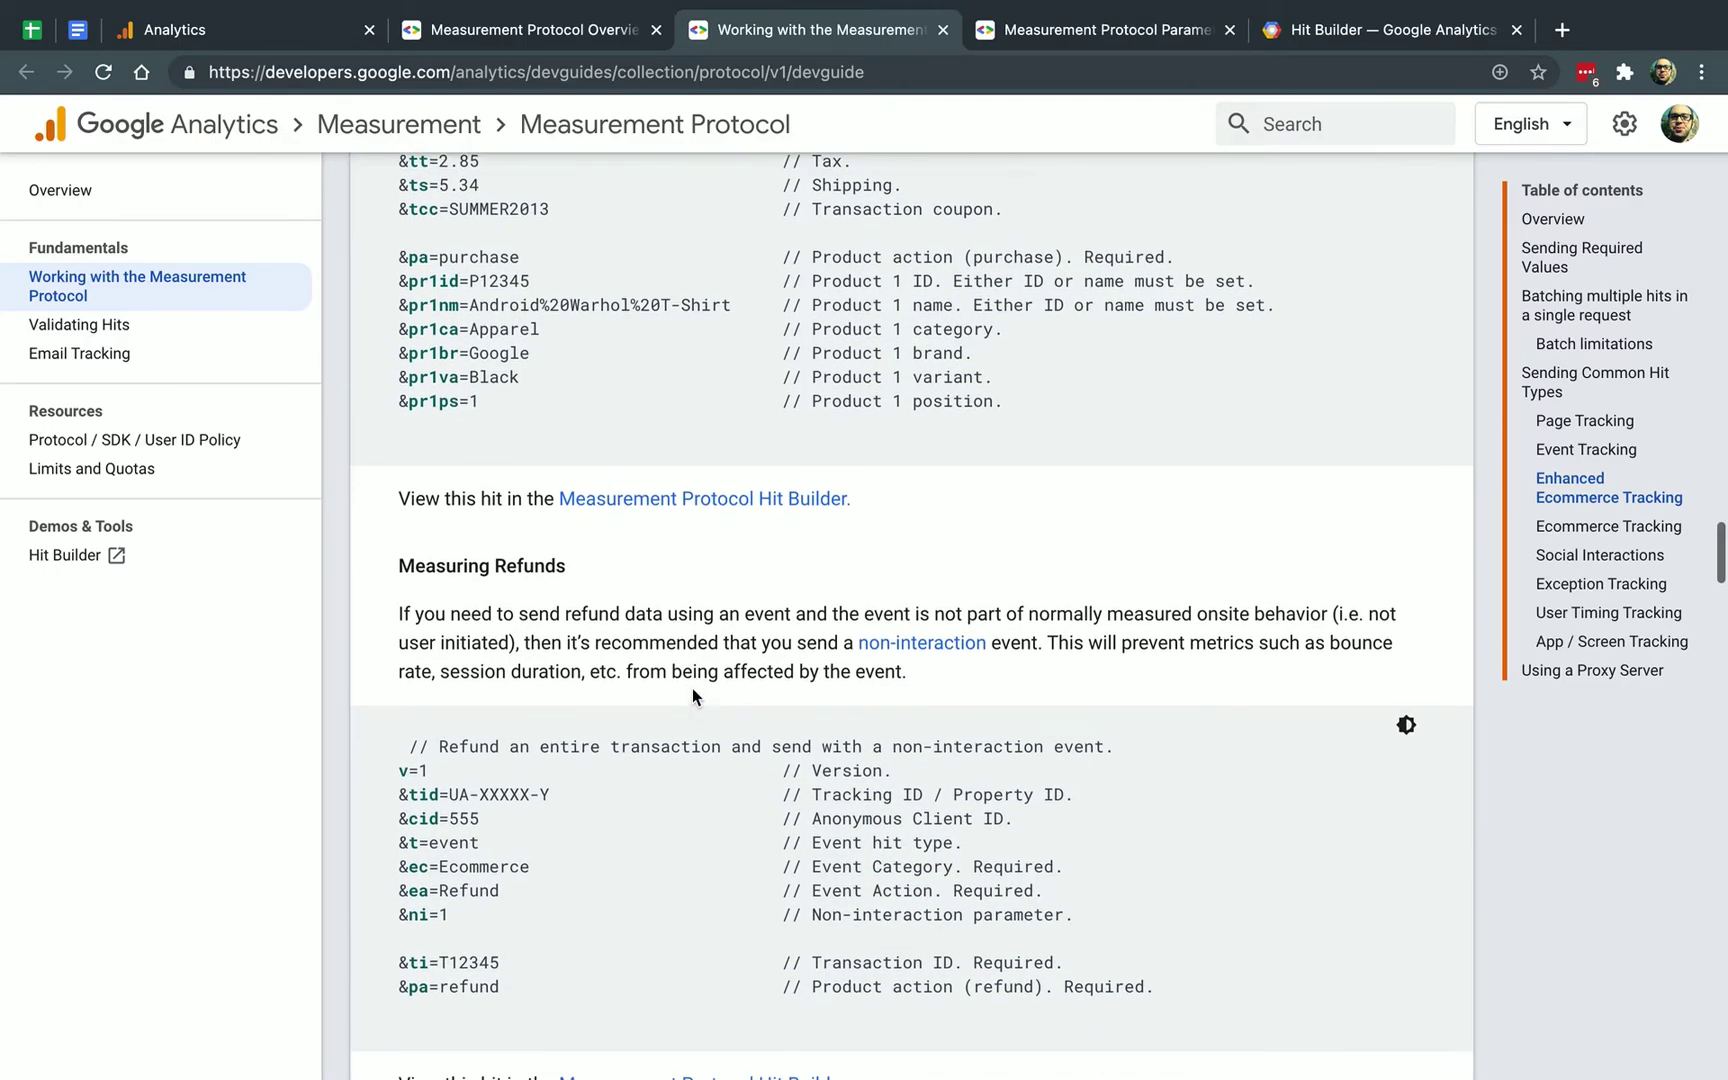
scroll(693, 688, "up", 4)
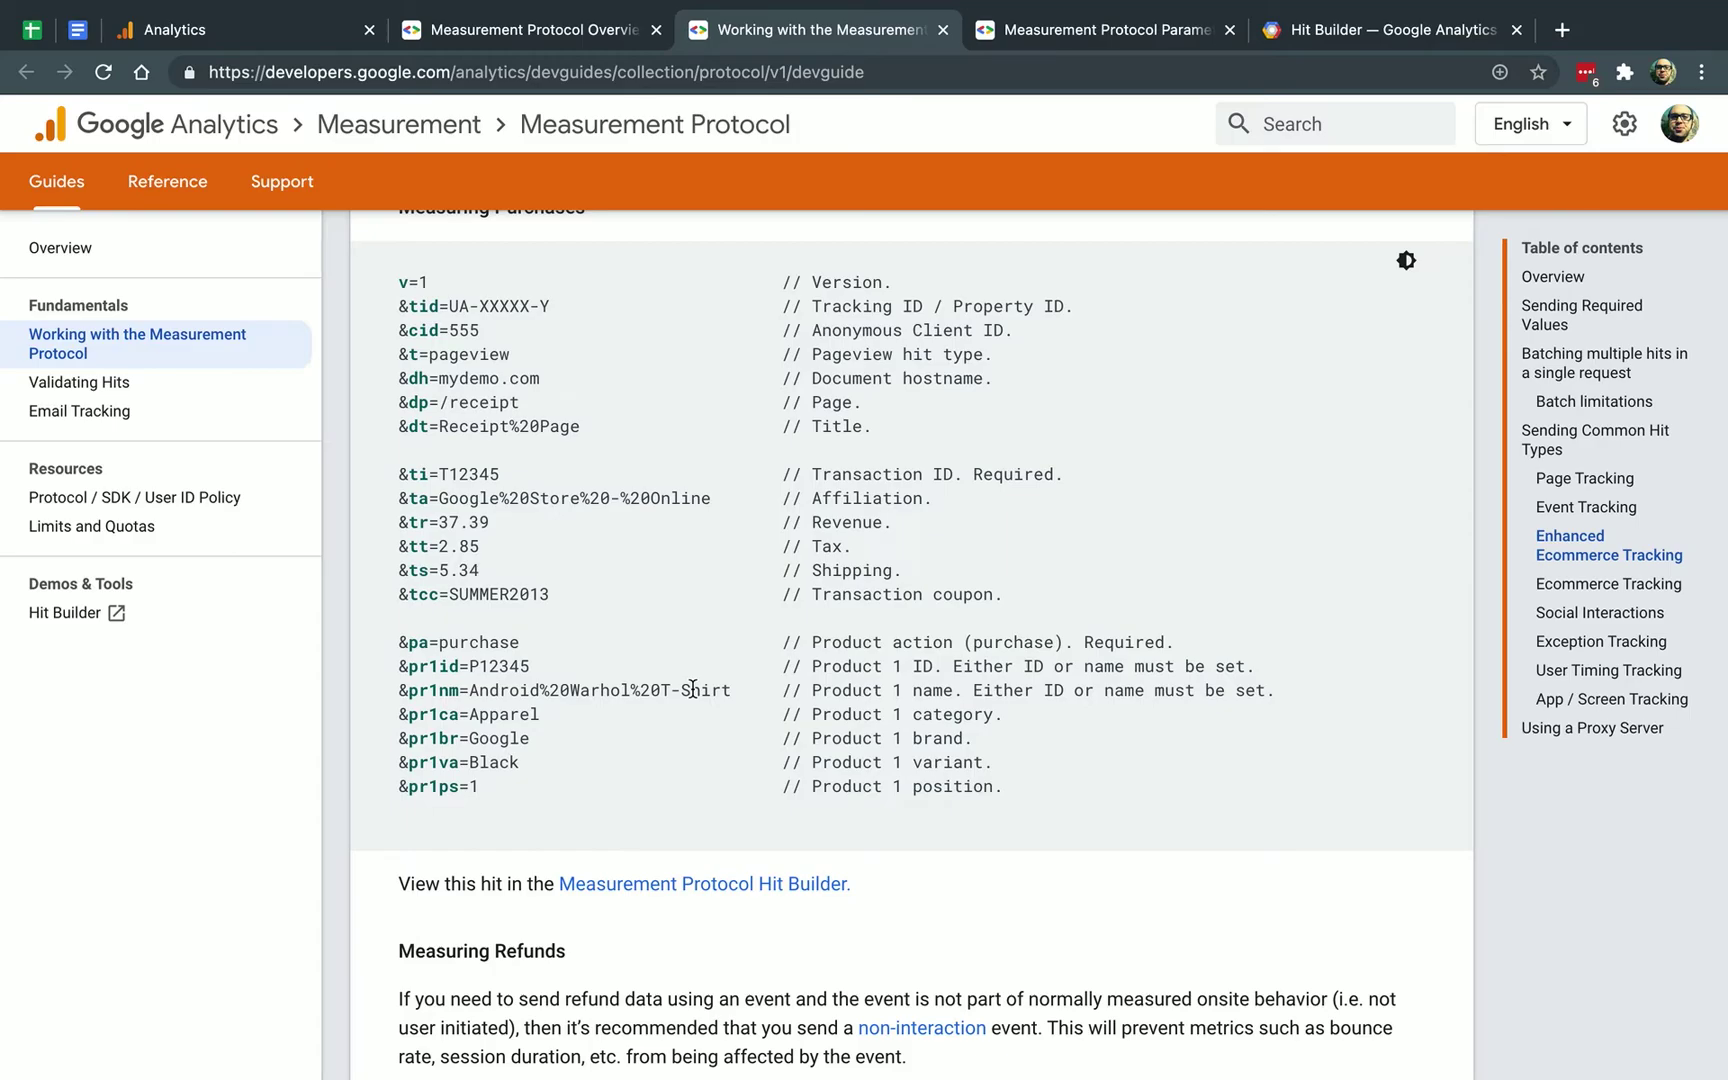
scroll(846, 691, "up", 20)
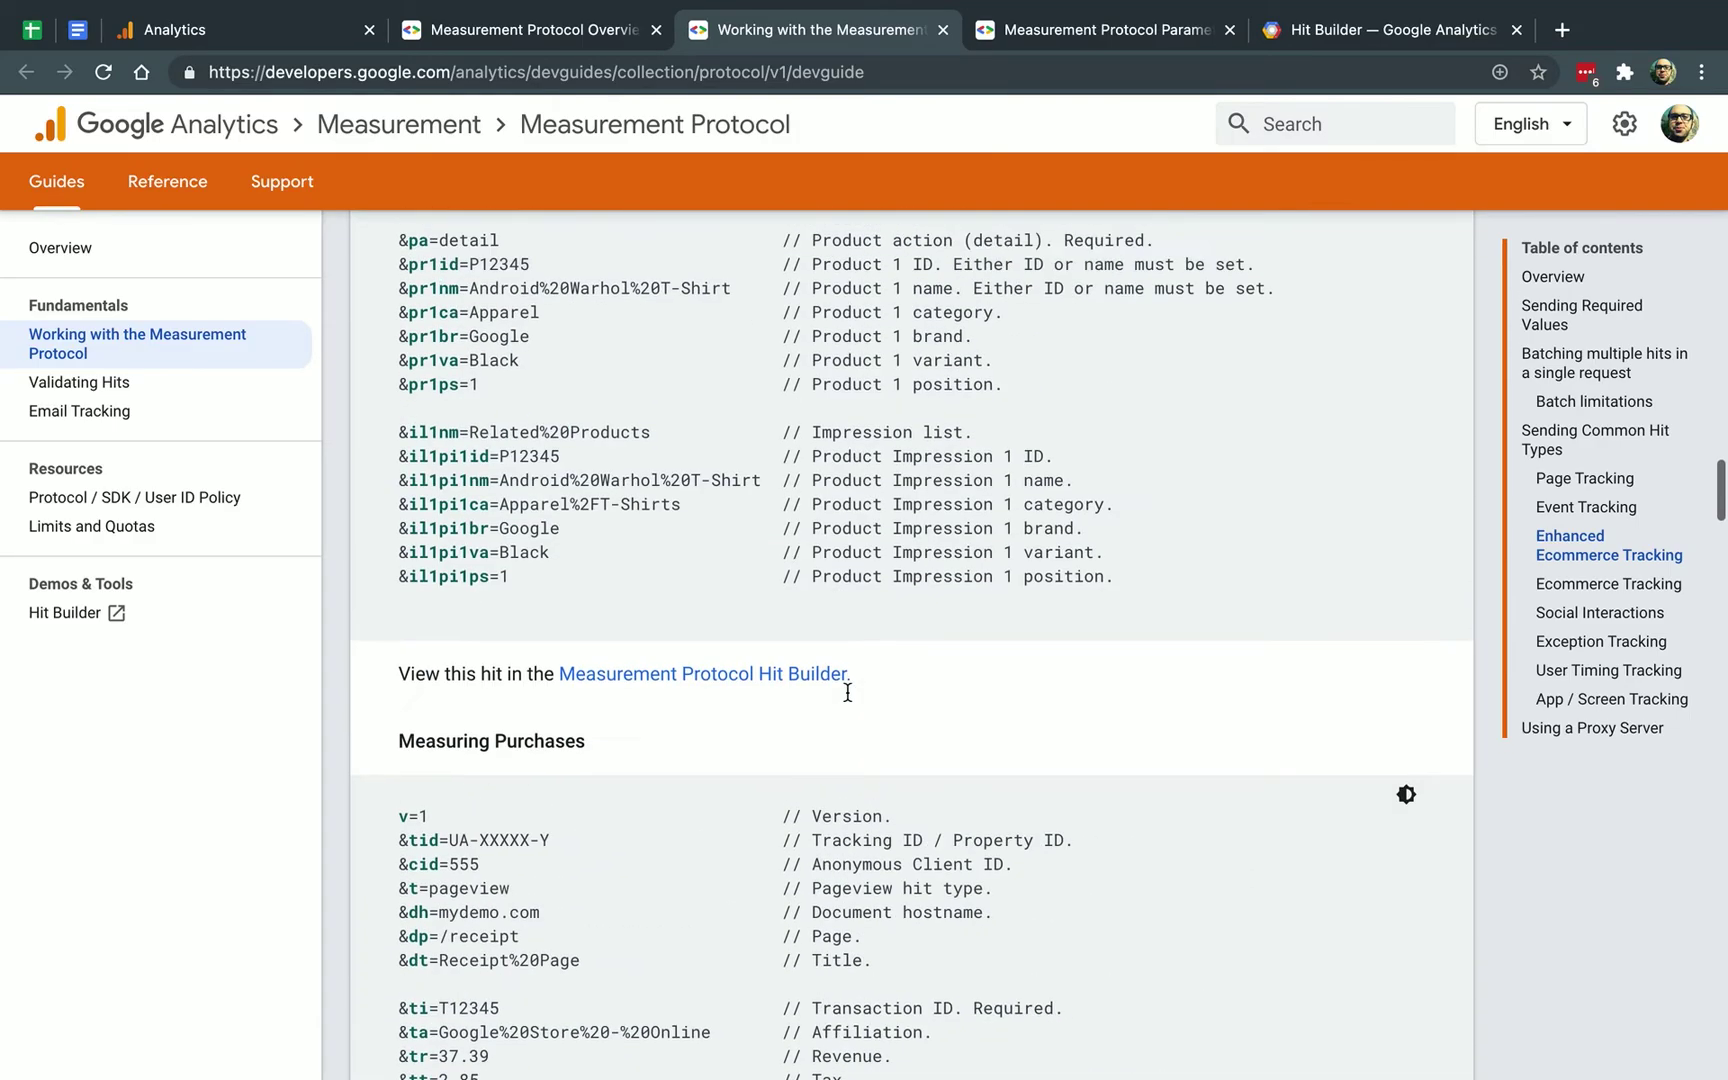
scroll(846, 691, "up", 3)
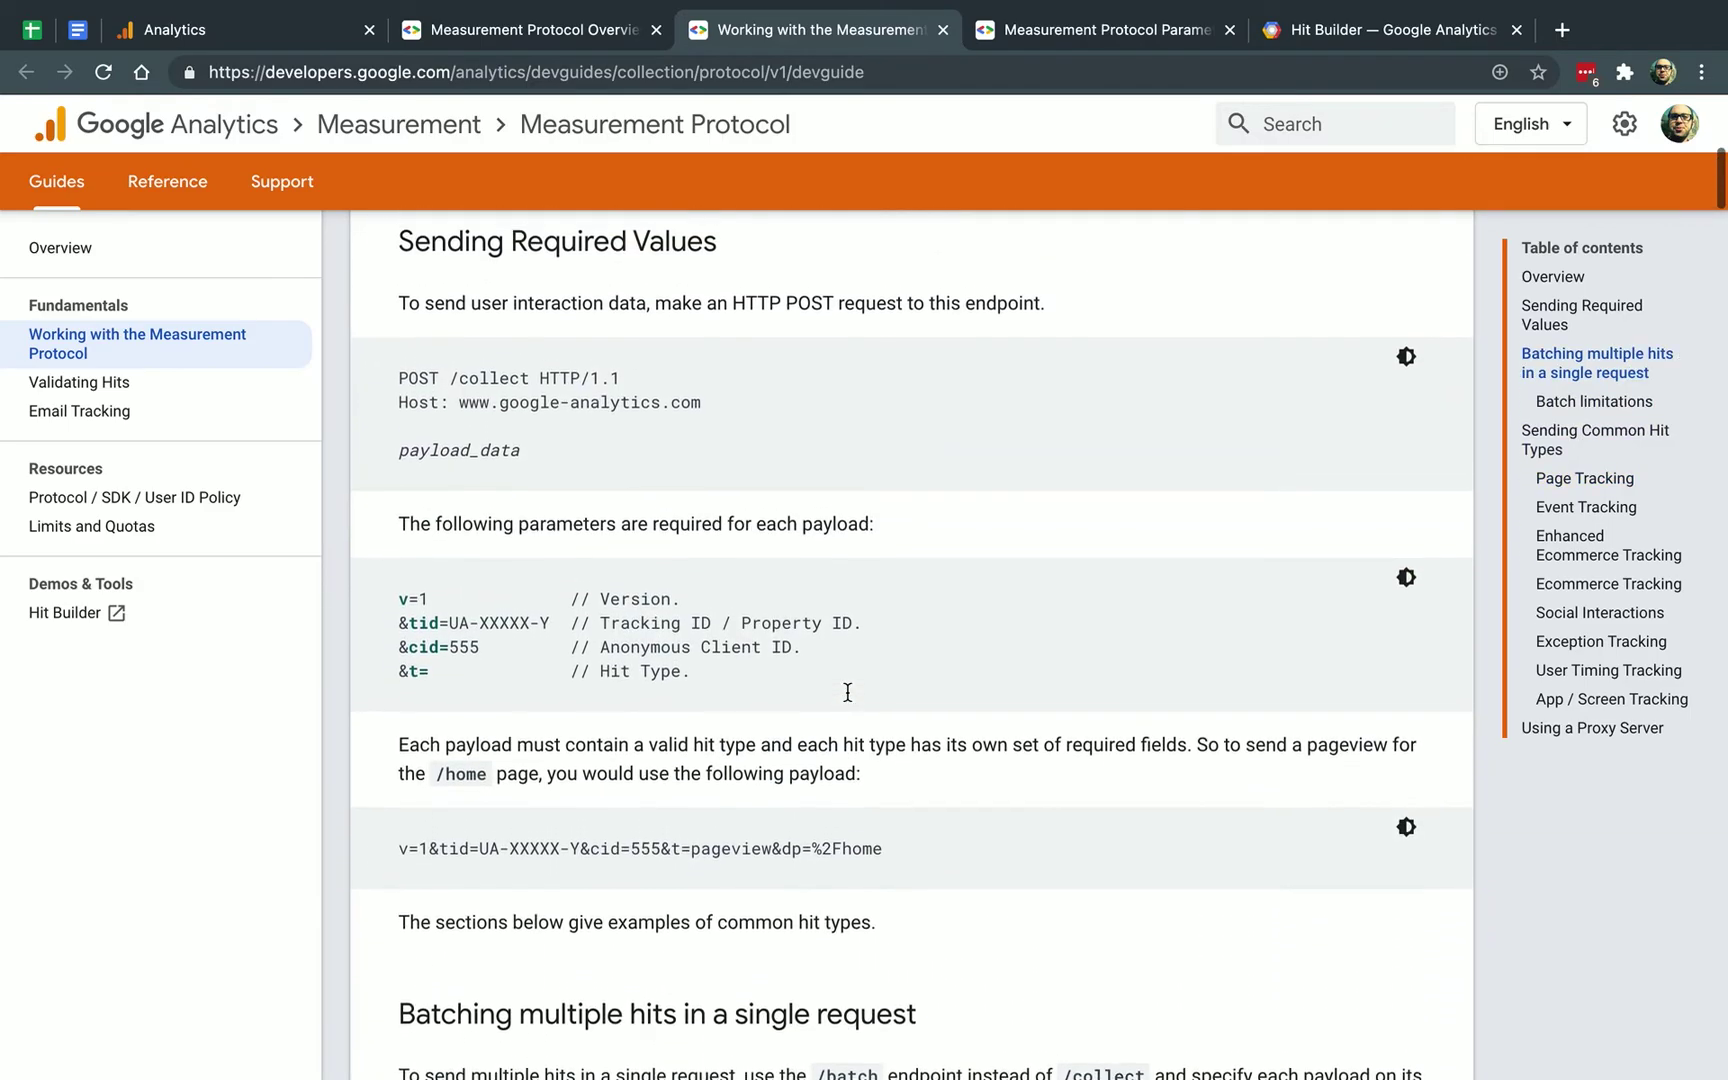
left_click(1378, 38)
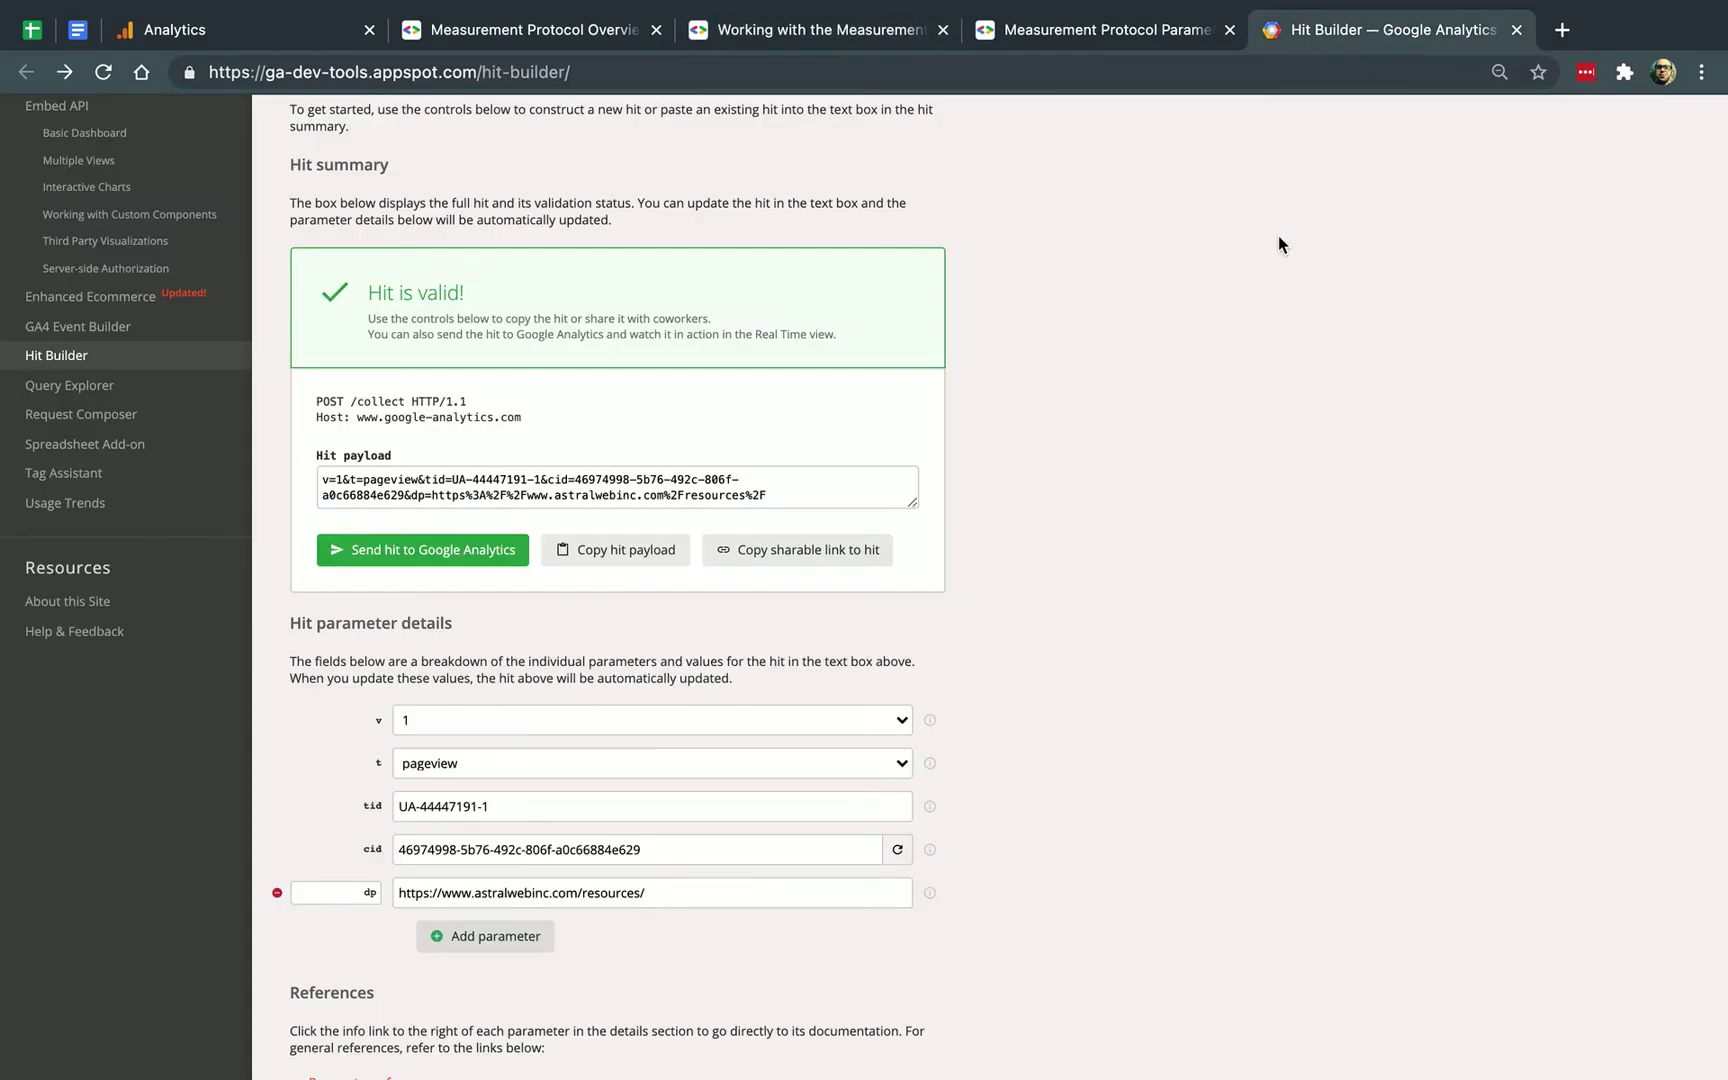
- Raise the Hit Builder page zoom three steps to 100% and view the hit's parameter fields
scroll(1174, 568, "up", 2)
scroll(1174, 568, "down", 4)
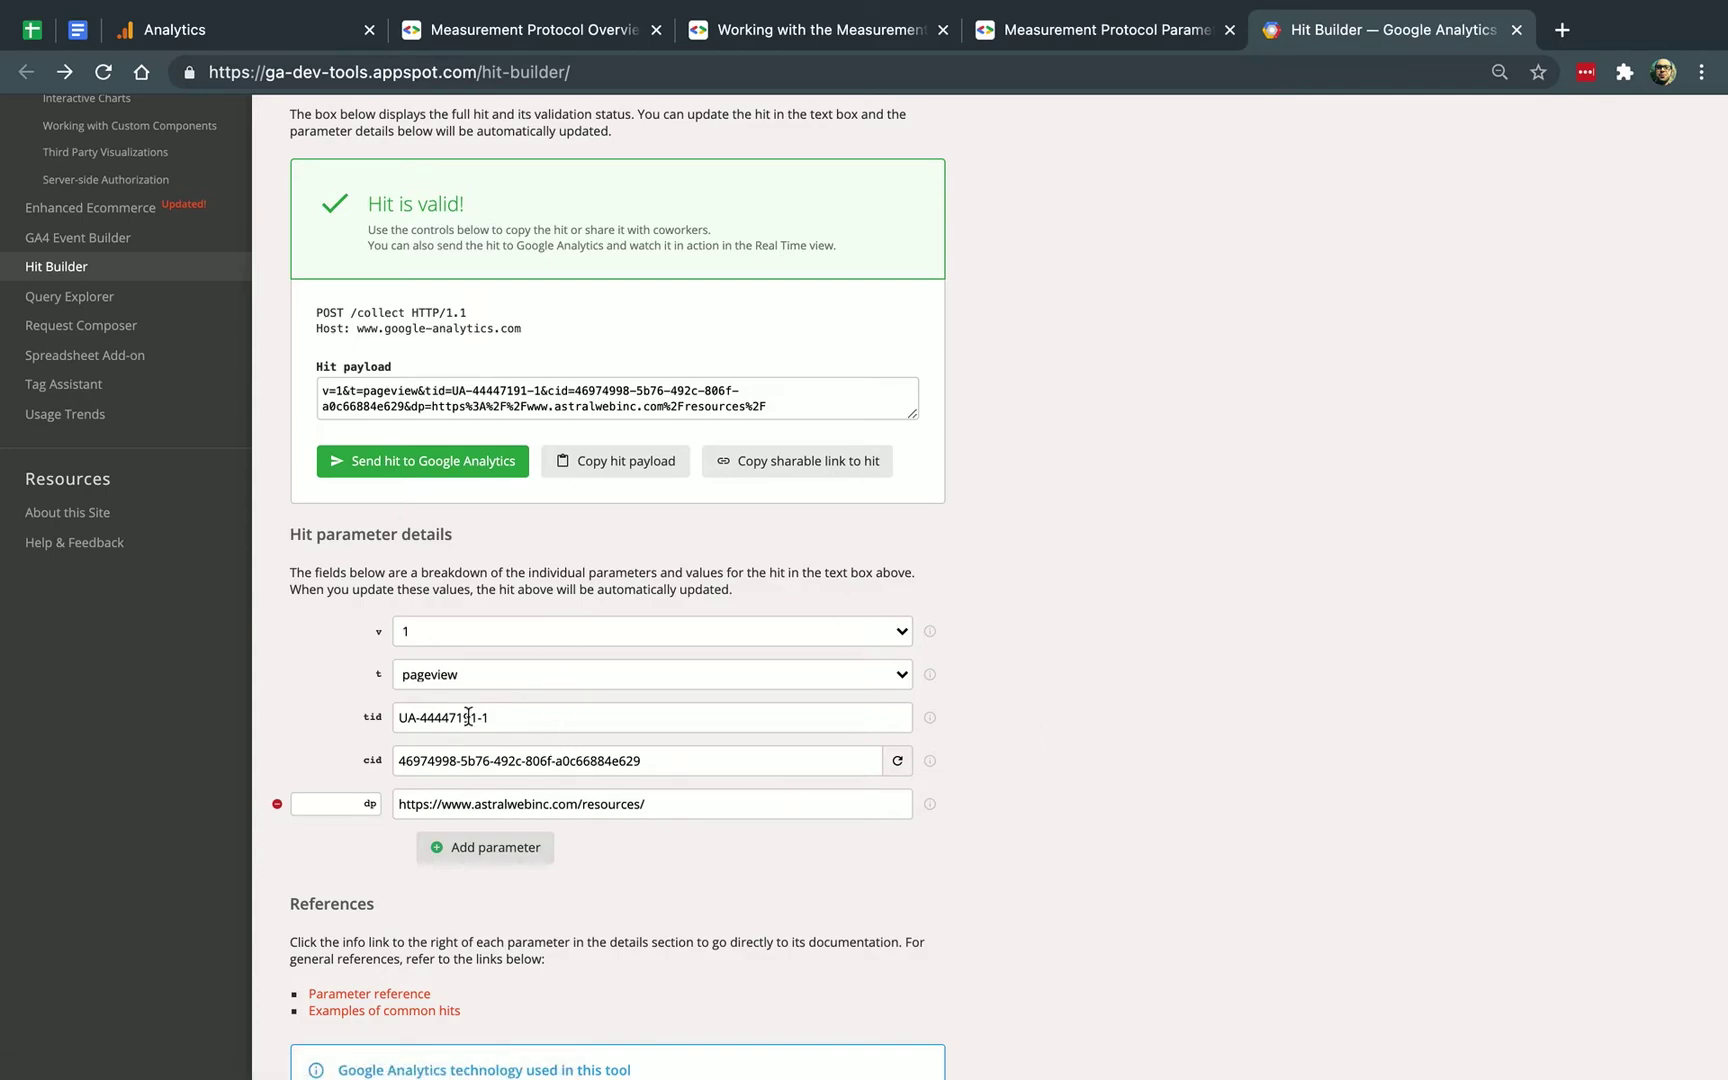
left_click(1499, 72)
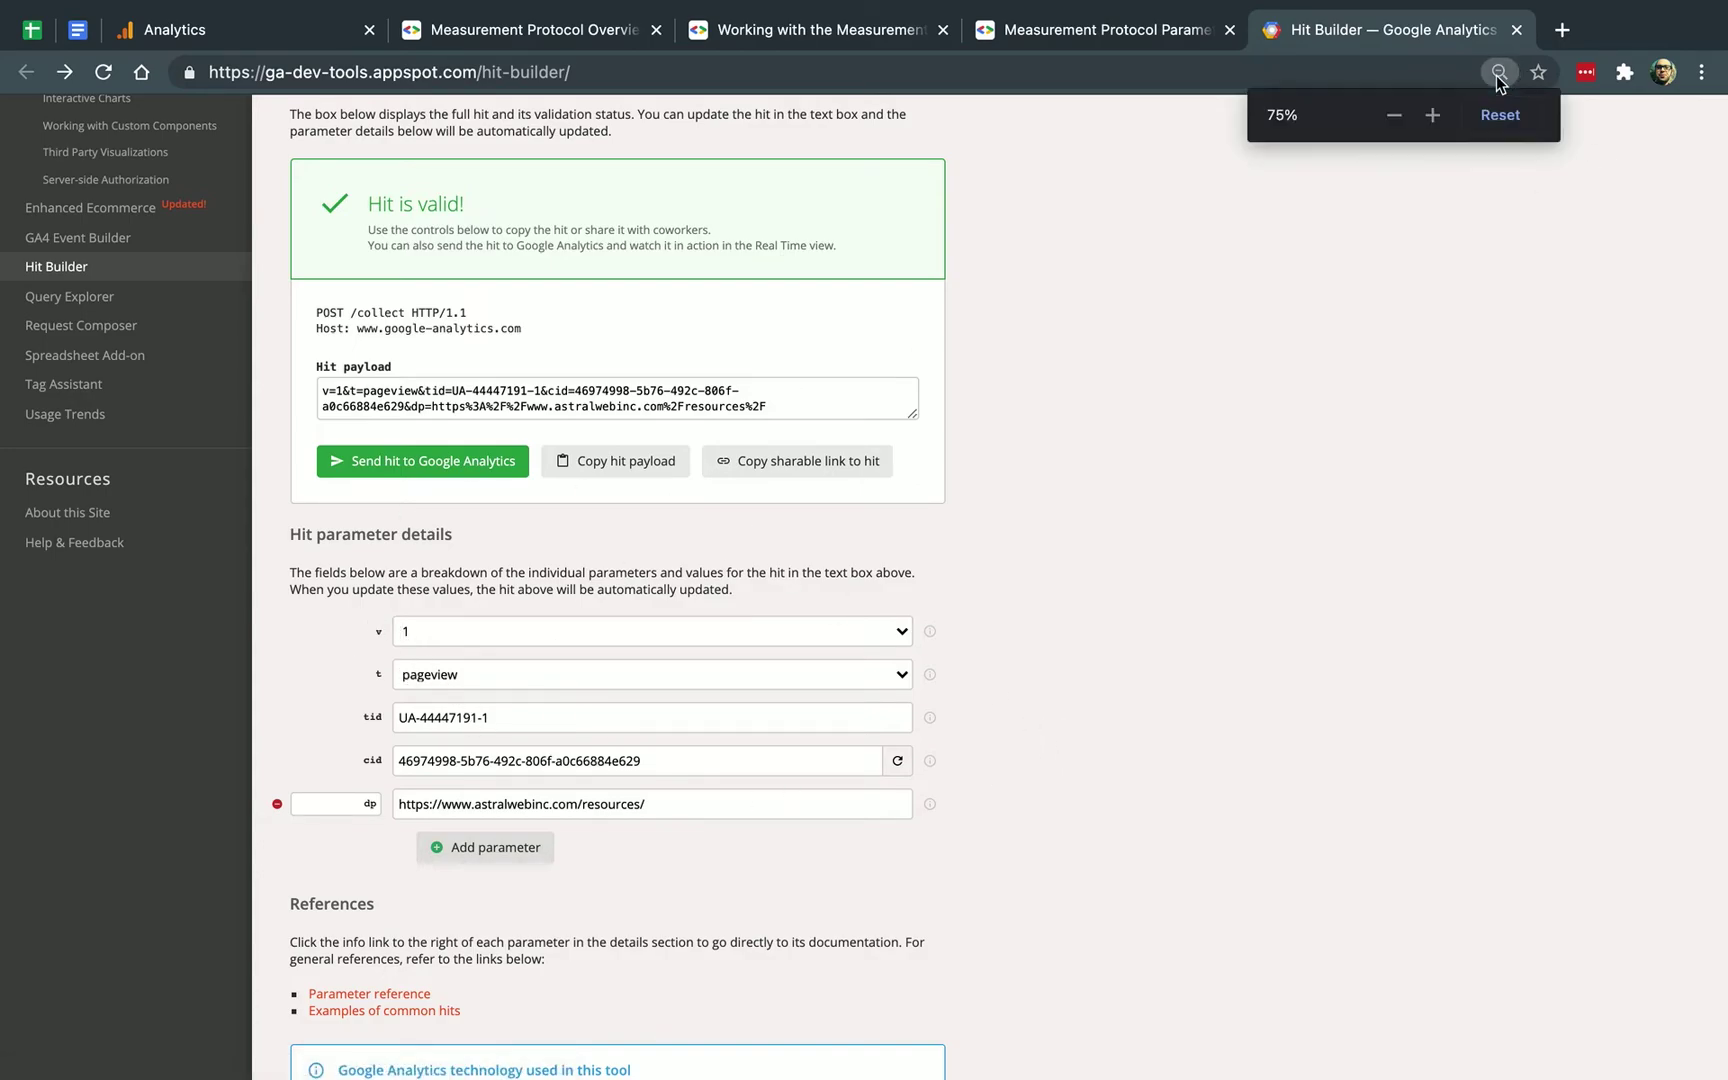
left_click(1432, 115)
left_click(1432, 115)
left_click(1432, 115)
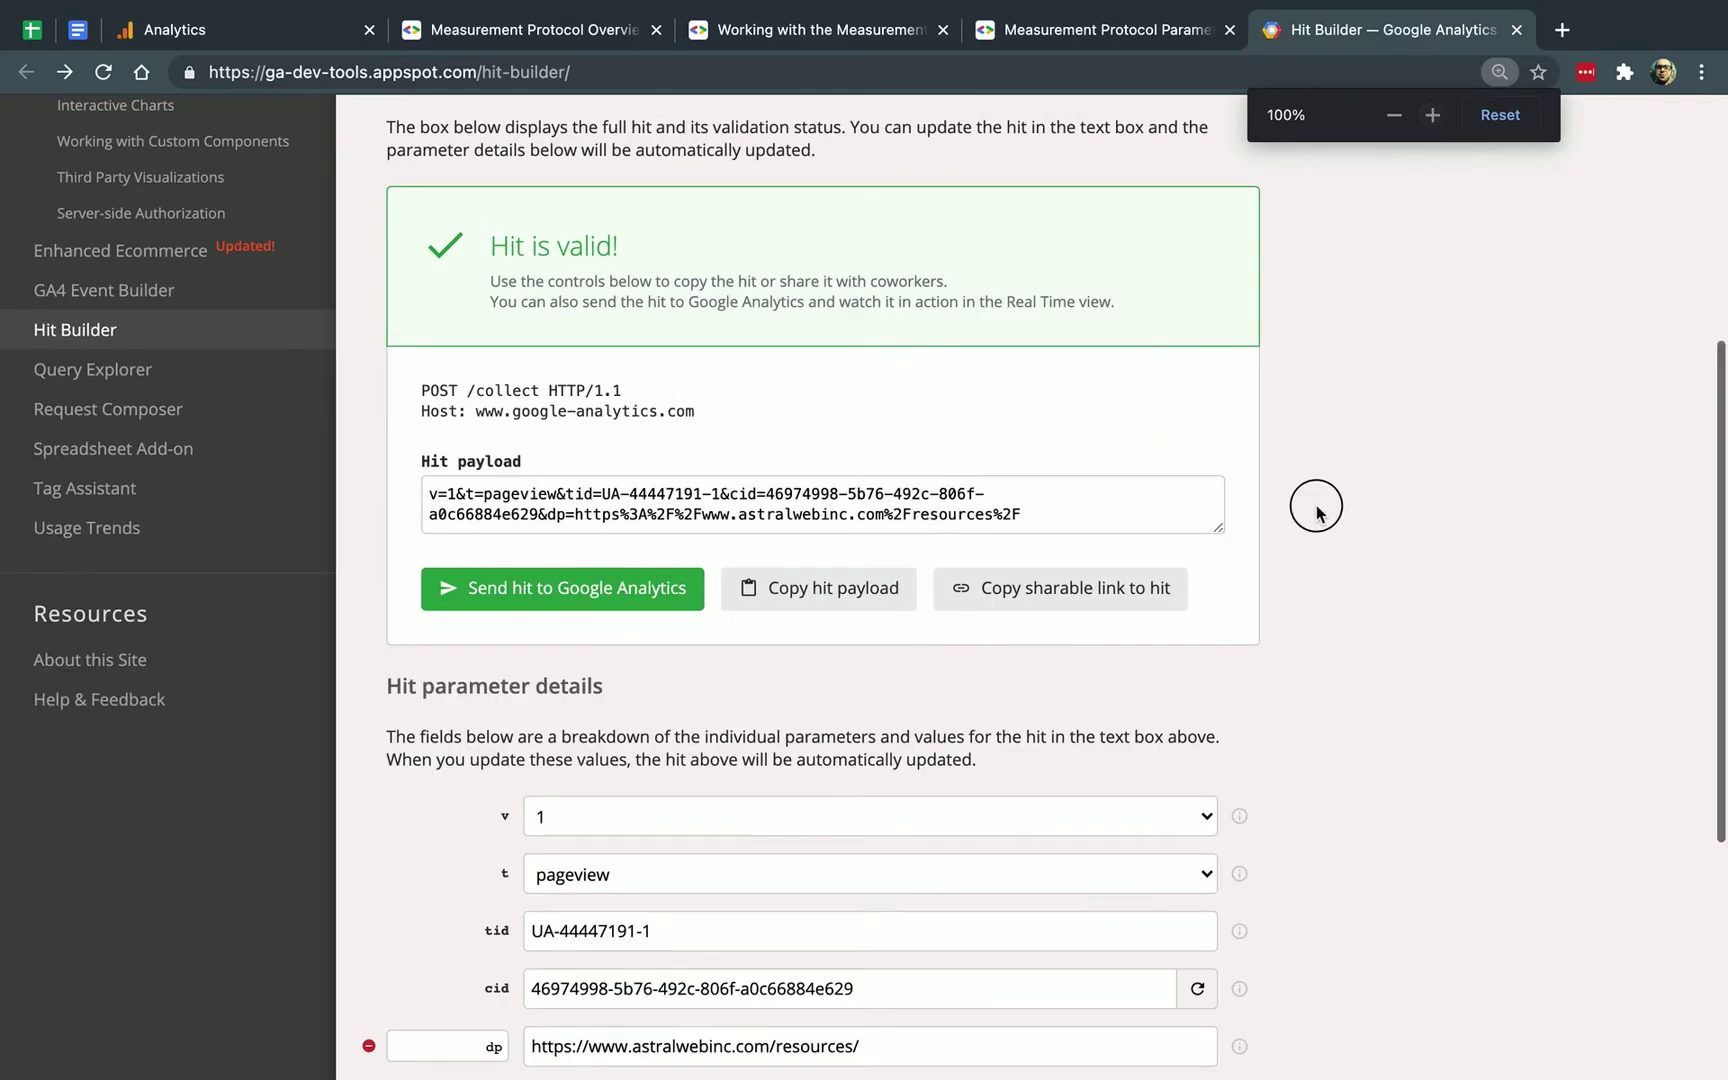
scroll(1316, 505, "down", 5)
scroll(1156, 550, "up", 3)
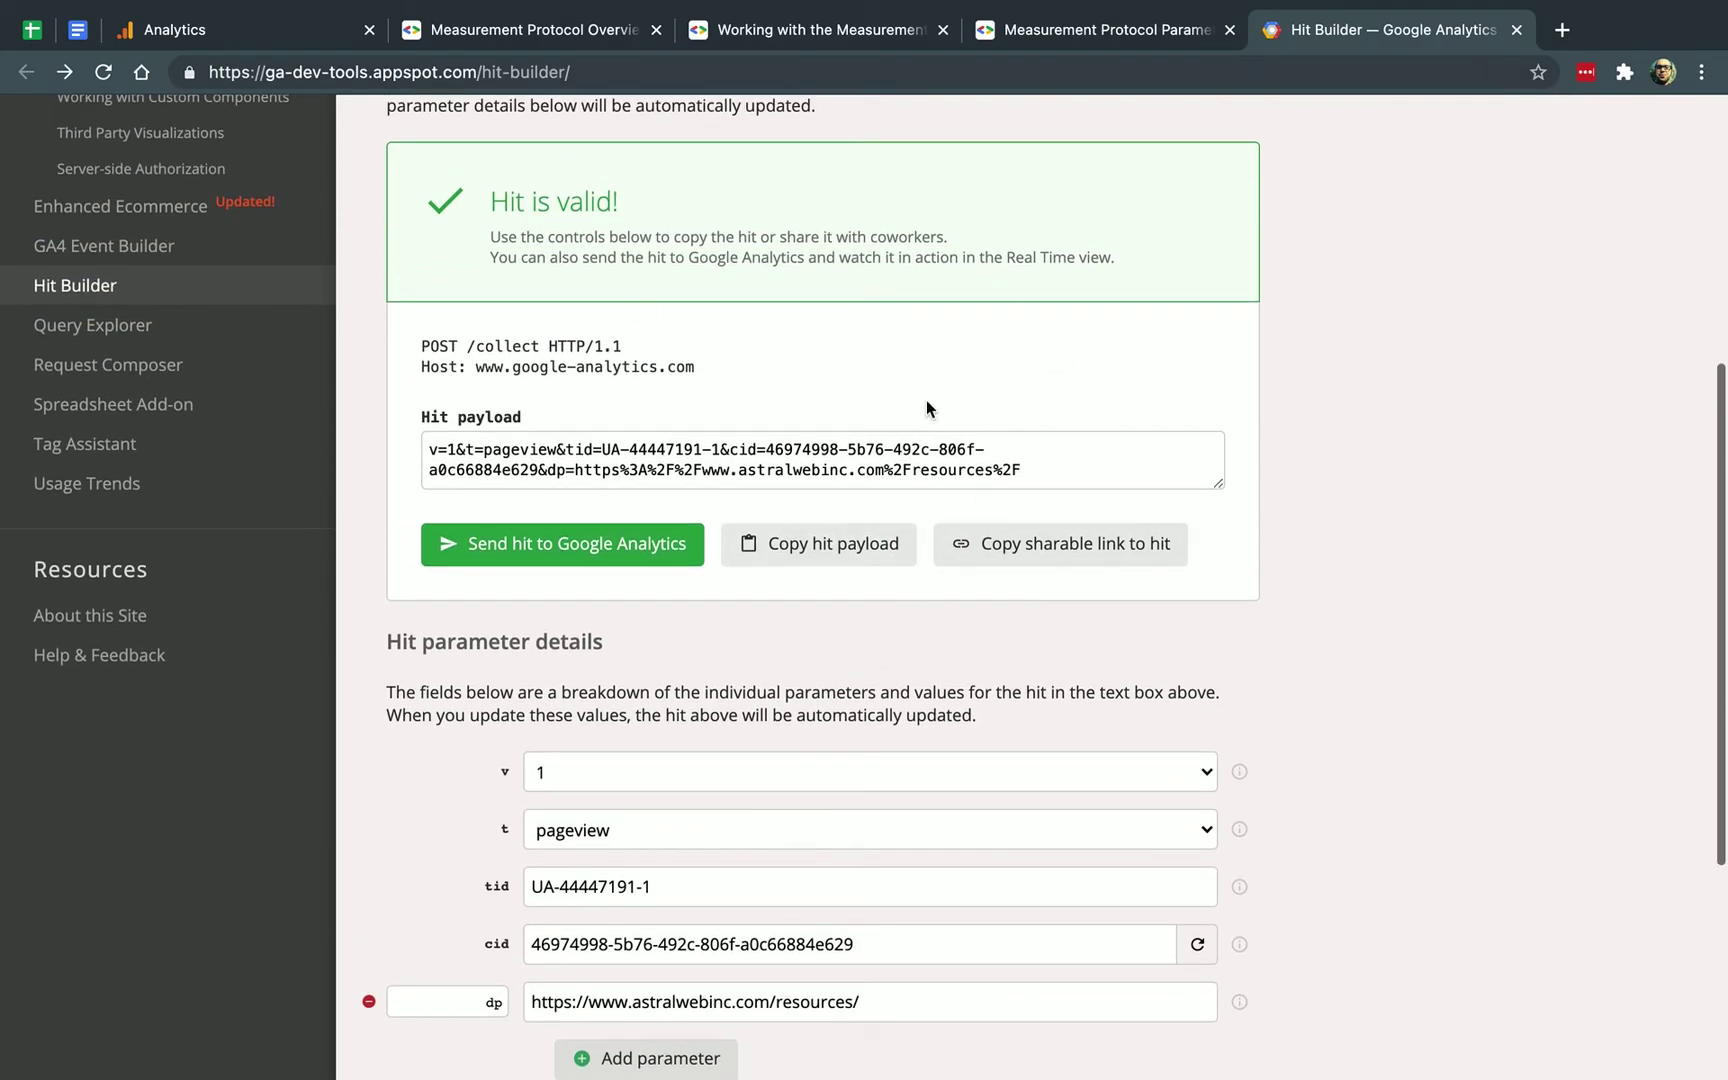
scroll(1243, 695, "down", 2)
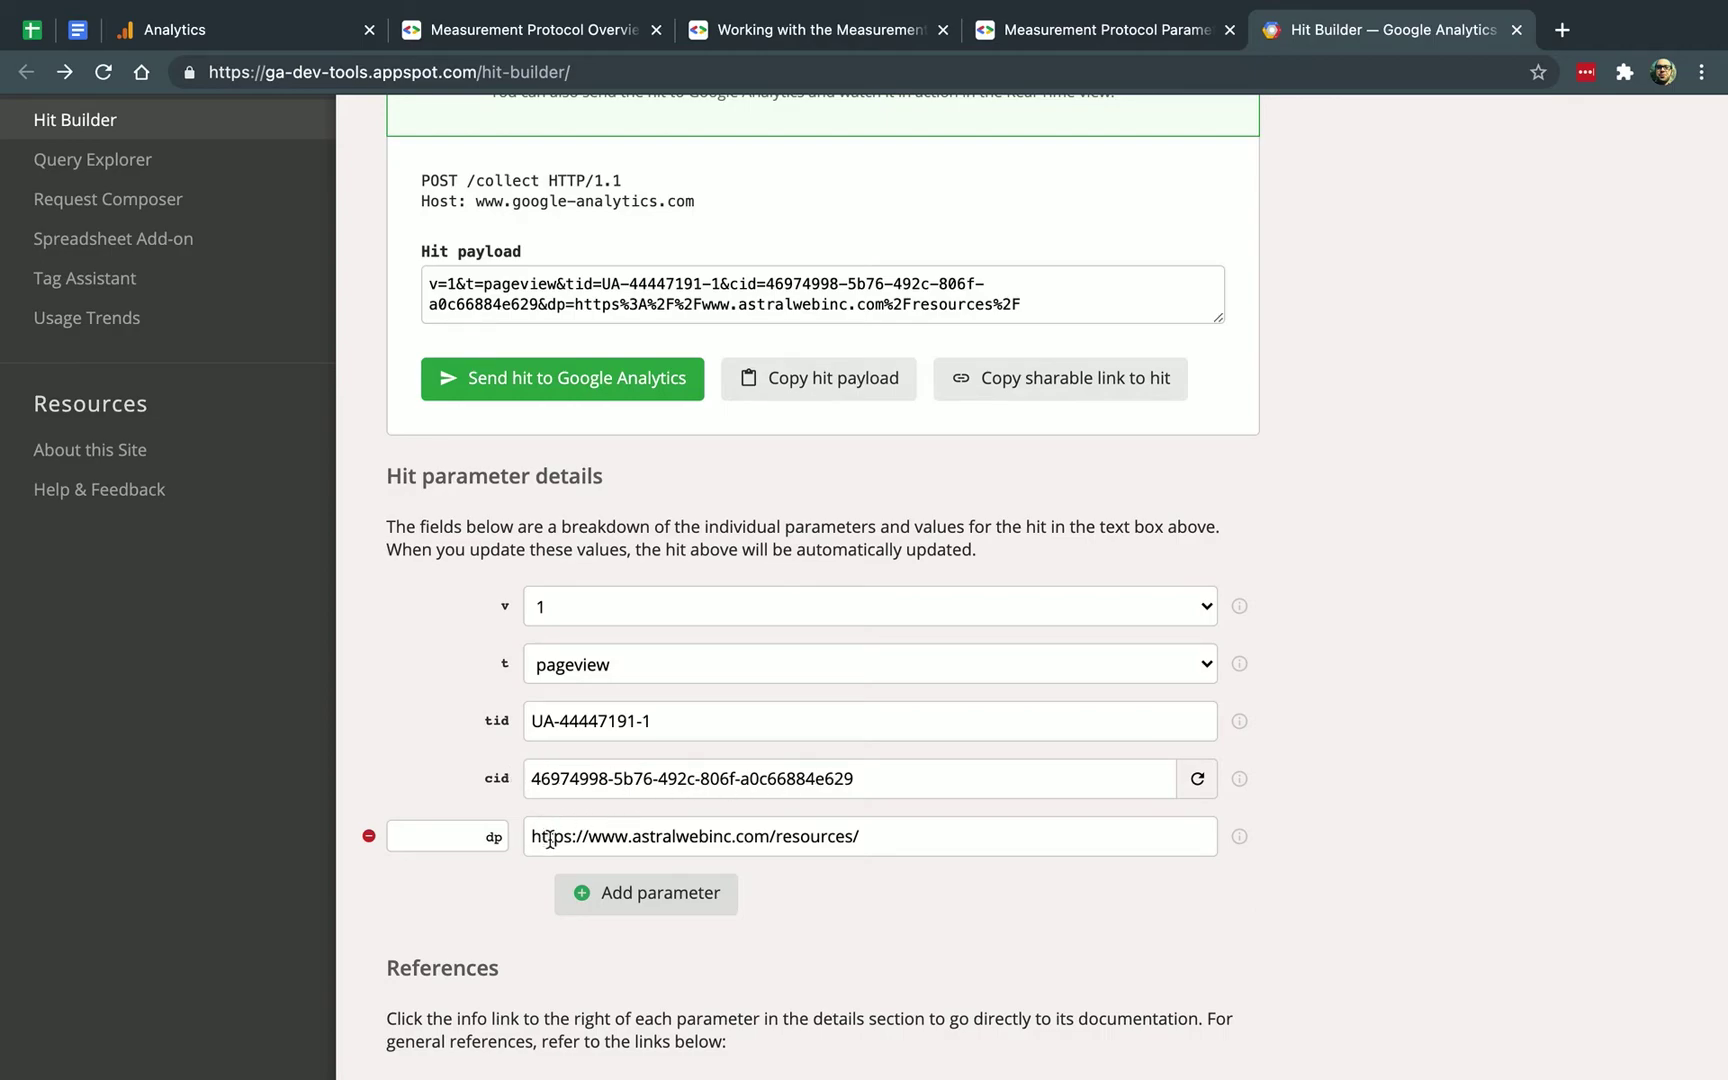
- Retype the trailing slash of the dp value, then revalidate the pageview hit as valid
left_click(884, 851)
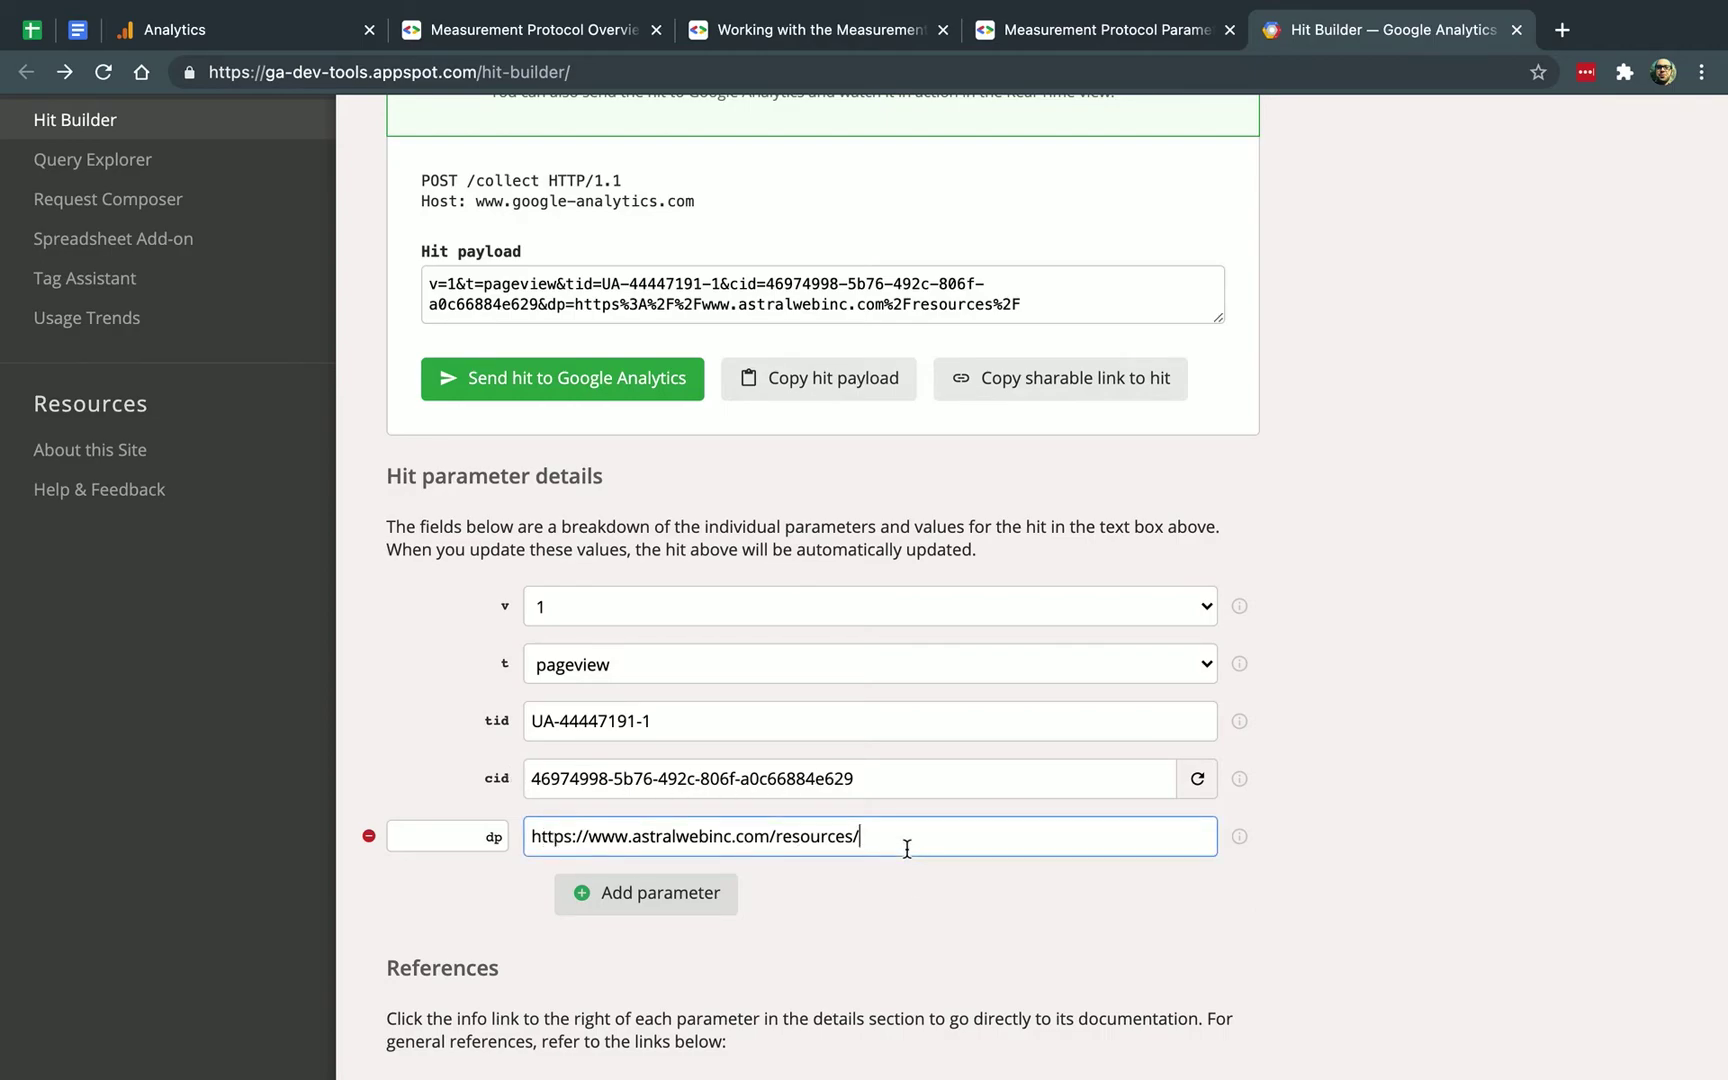
key("BackSpace")
type("/")
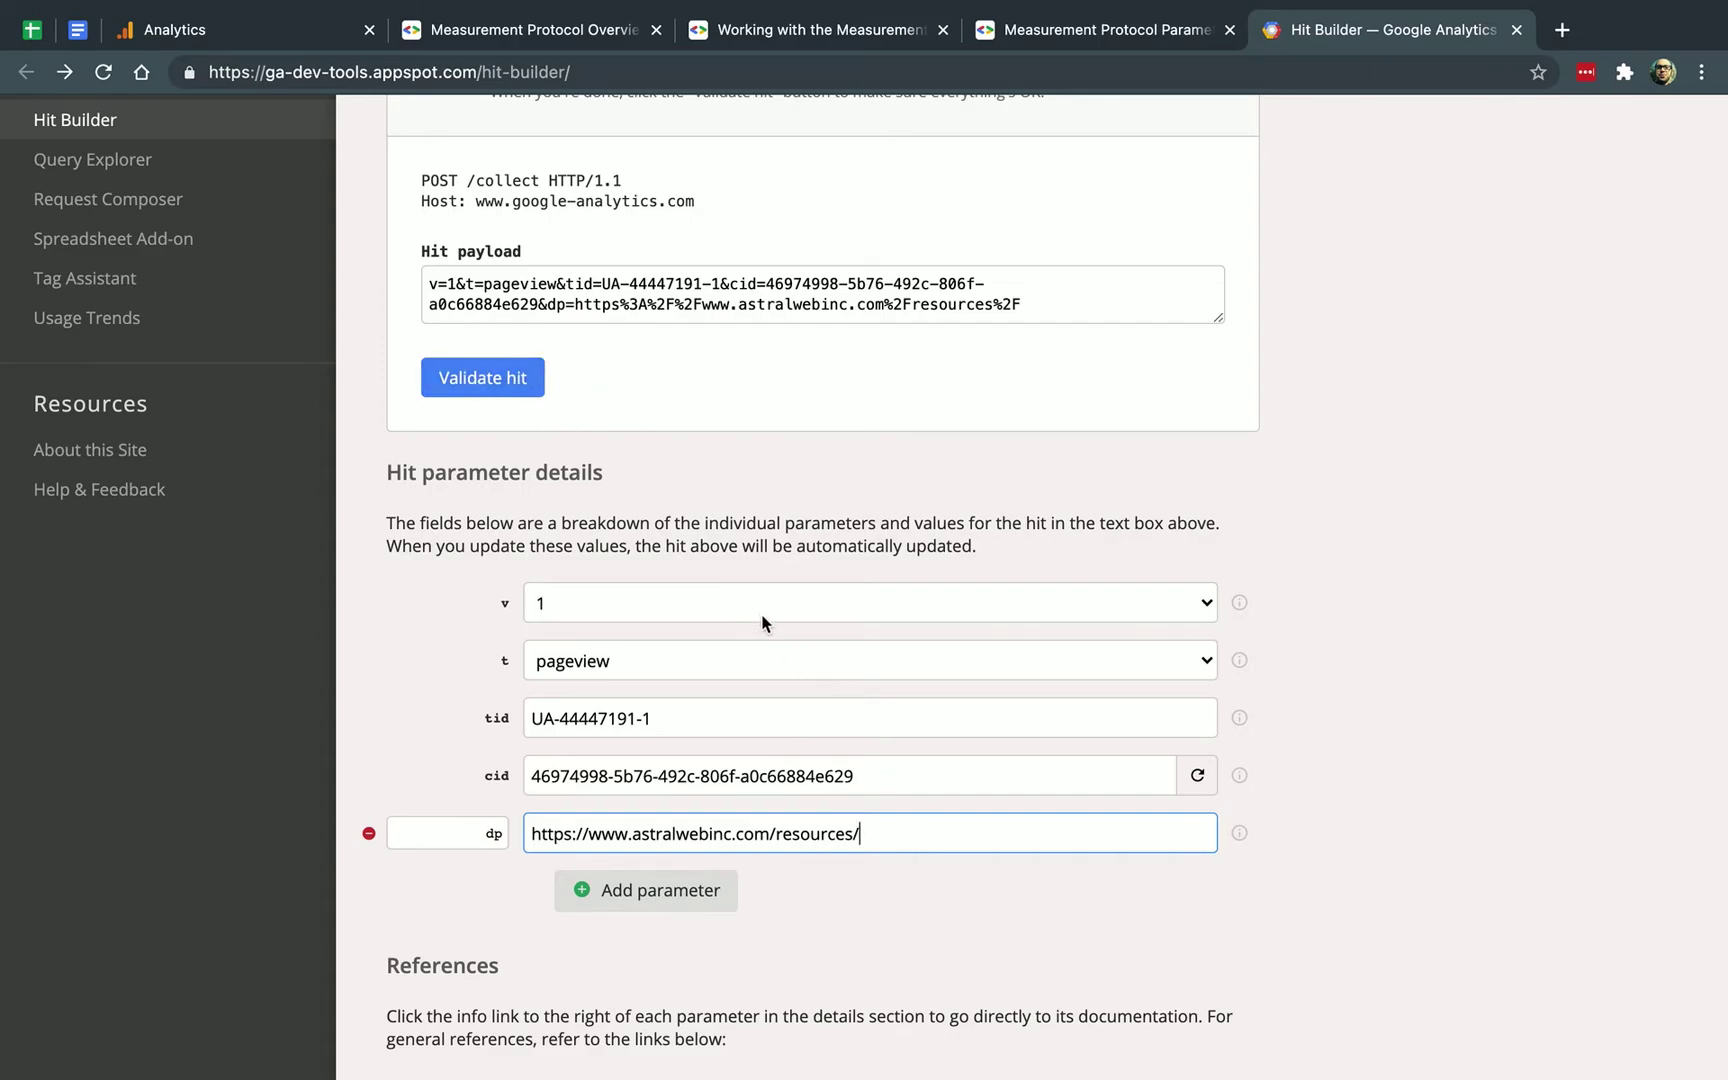
left_click_drag(684, 305, 887, 421)
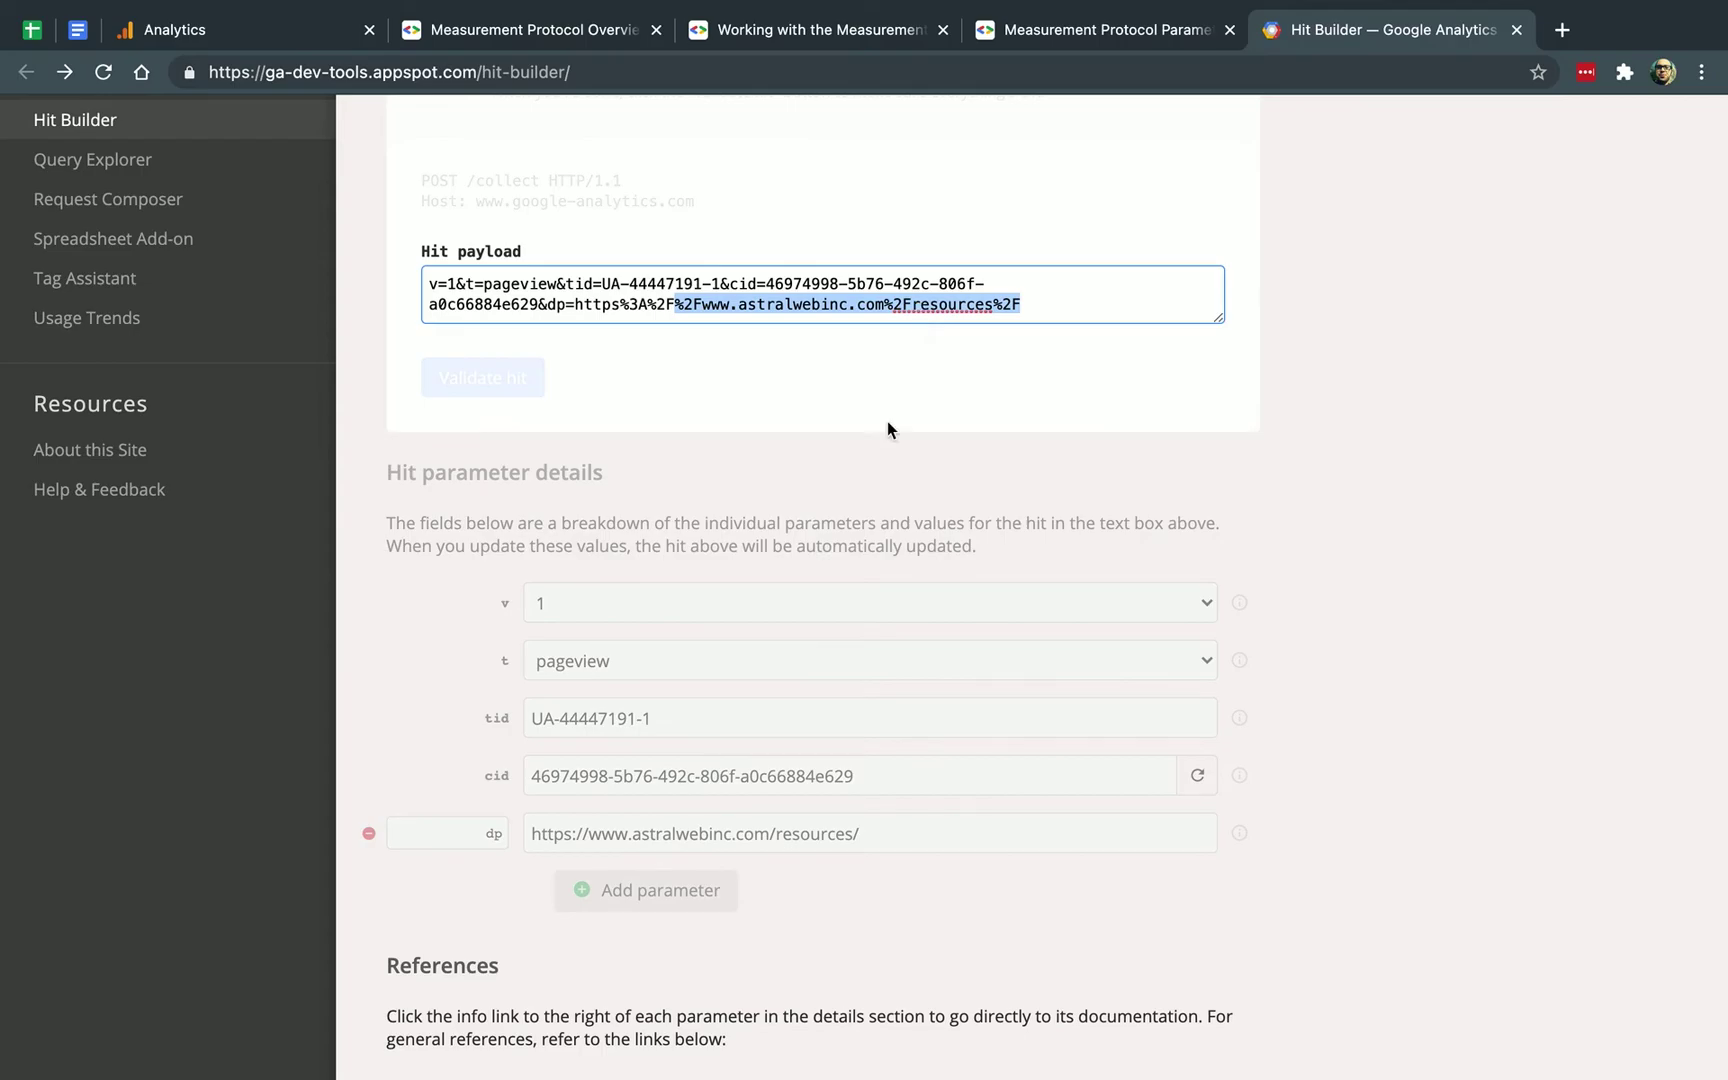
left_click(530, 382)
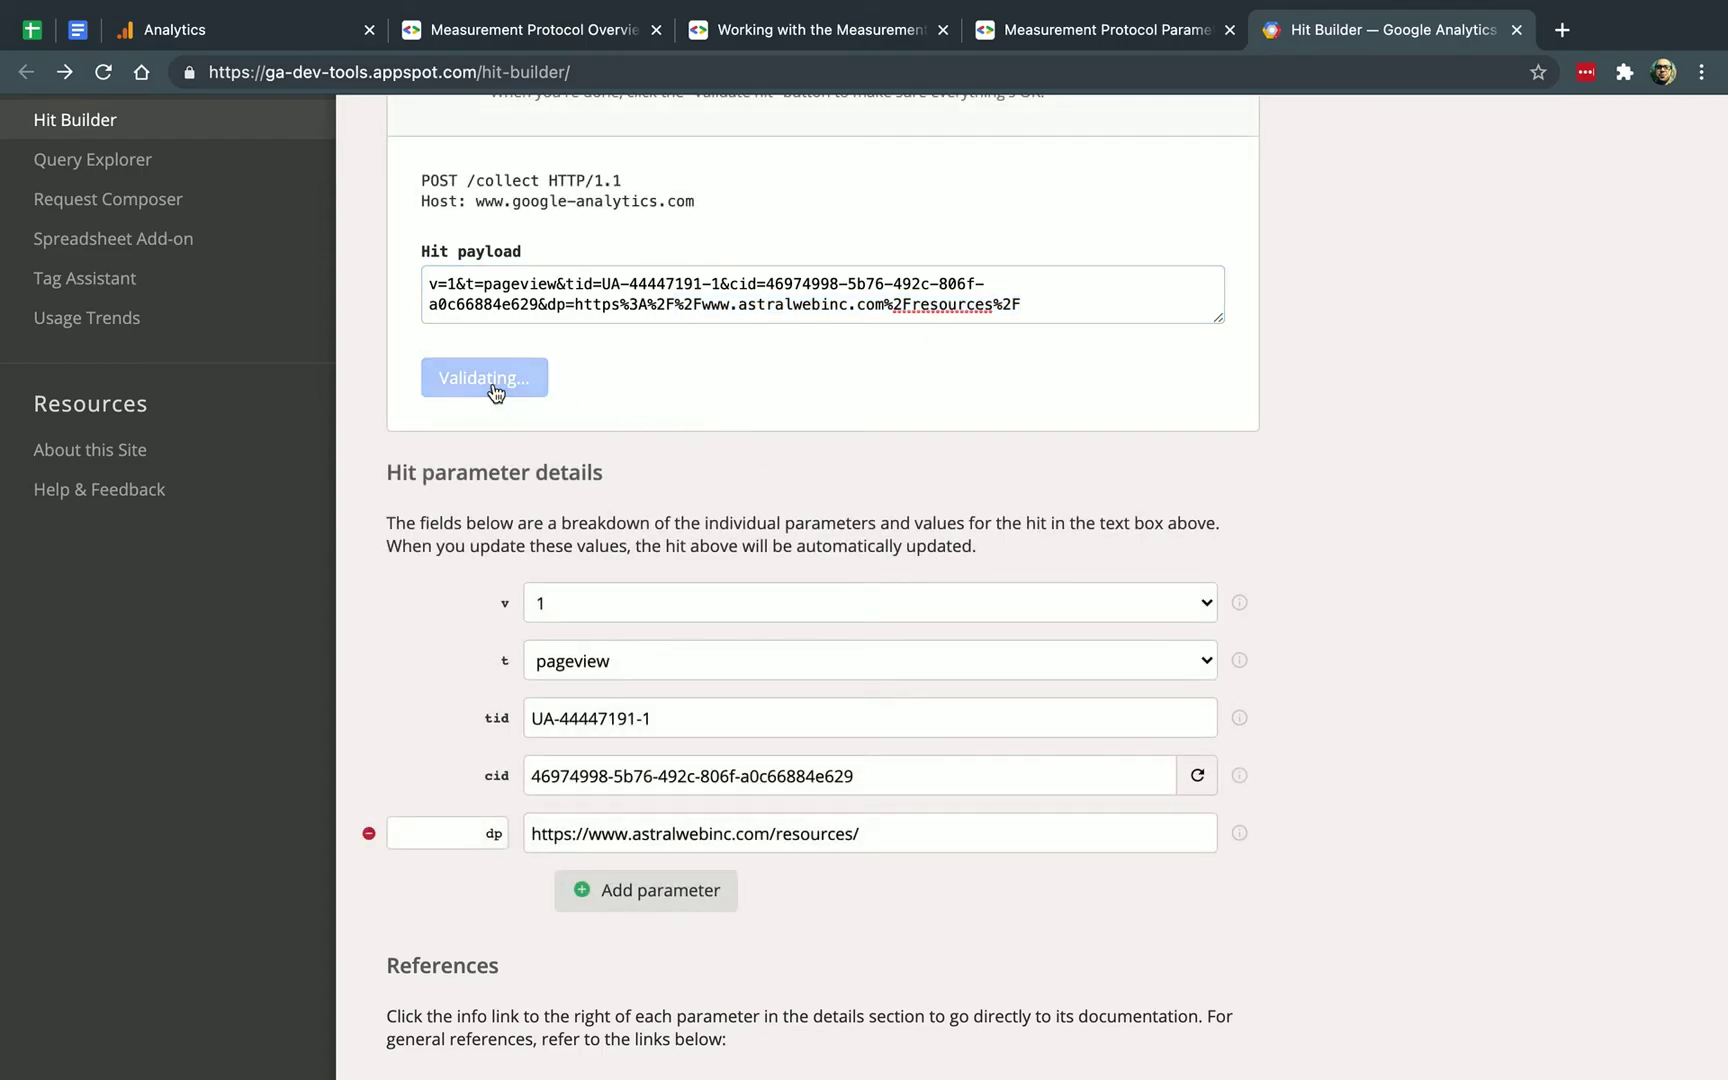
scroll(910, 527, "up", 2)
scroll(910, 527, "up", 3)
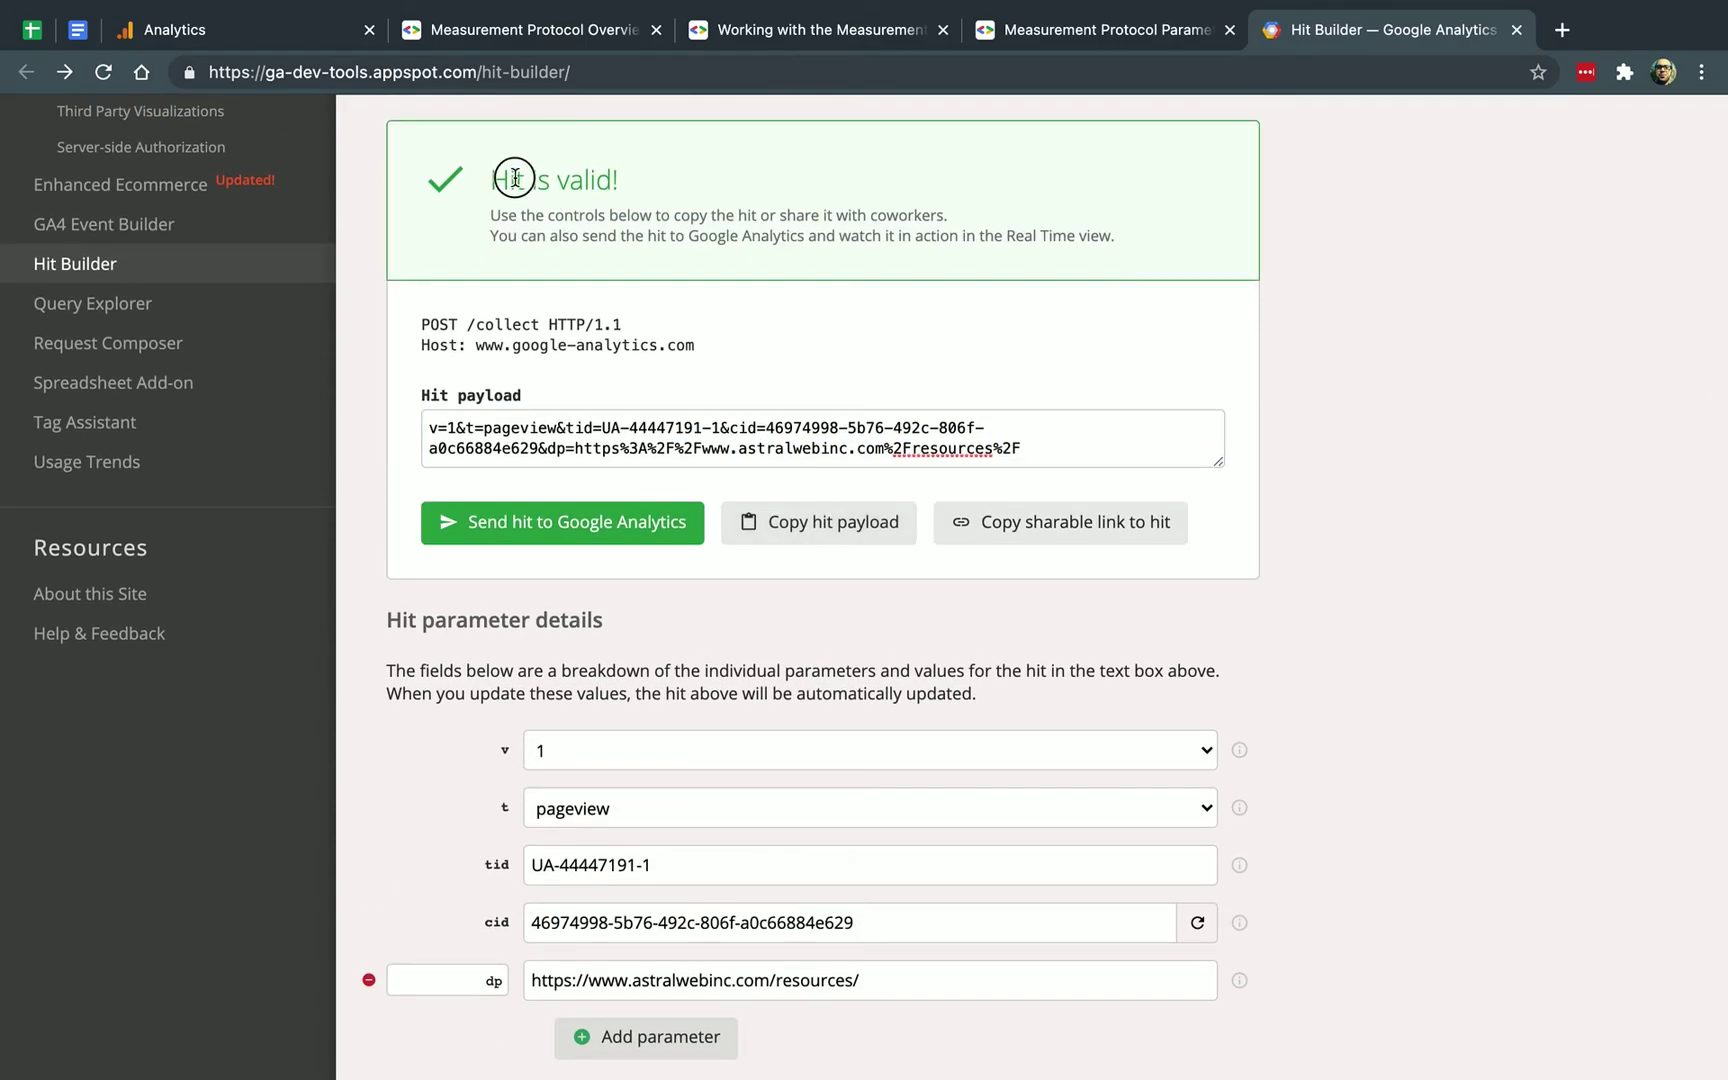
left_click_drag(516, 180, 652, 185)
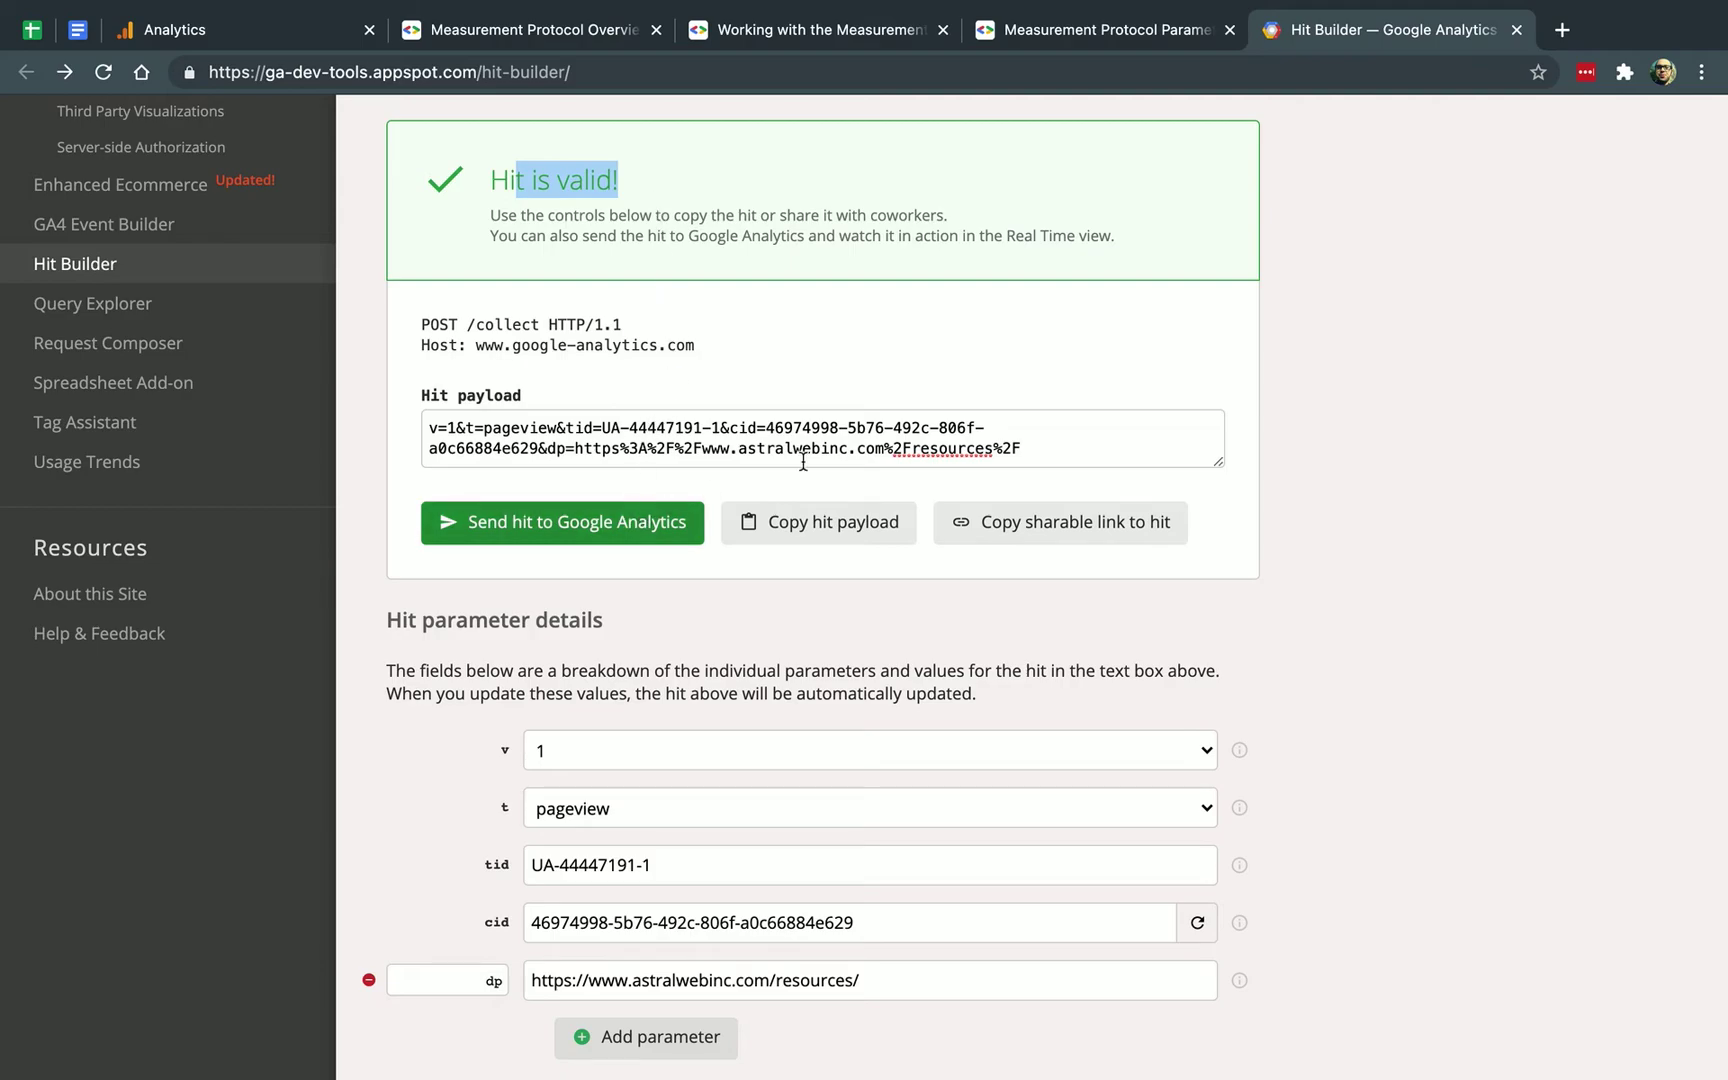
scroll(870, 785, "down", 3)
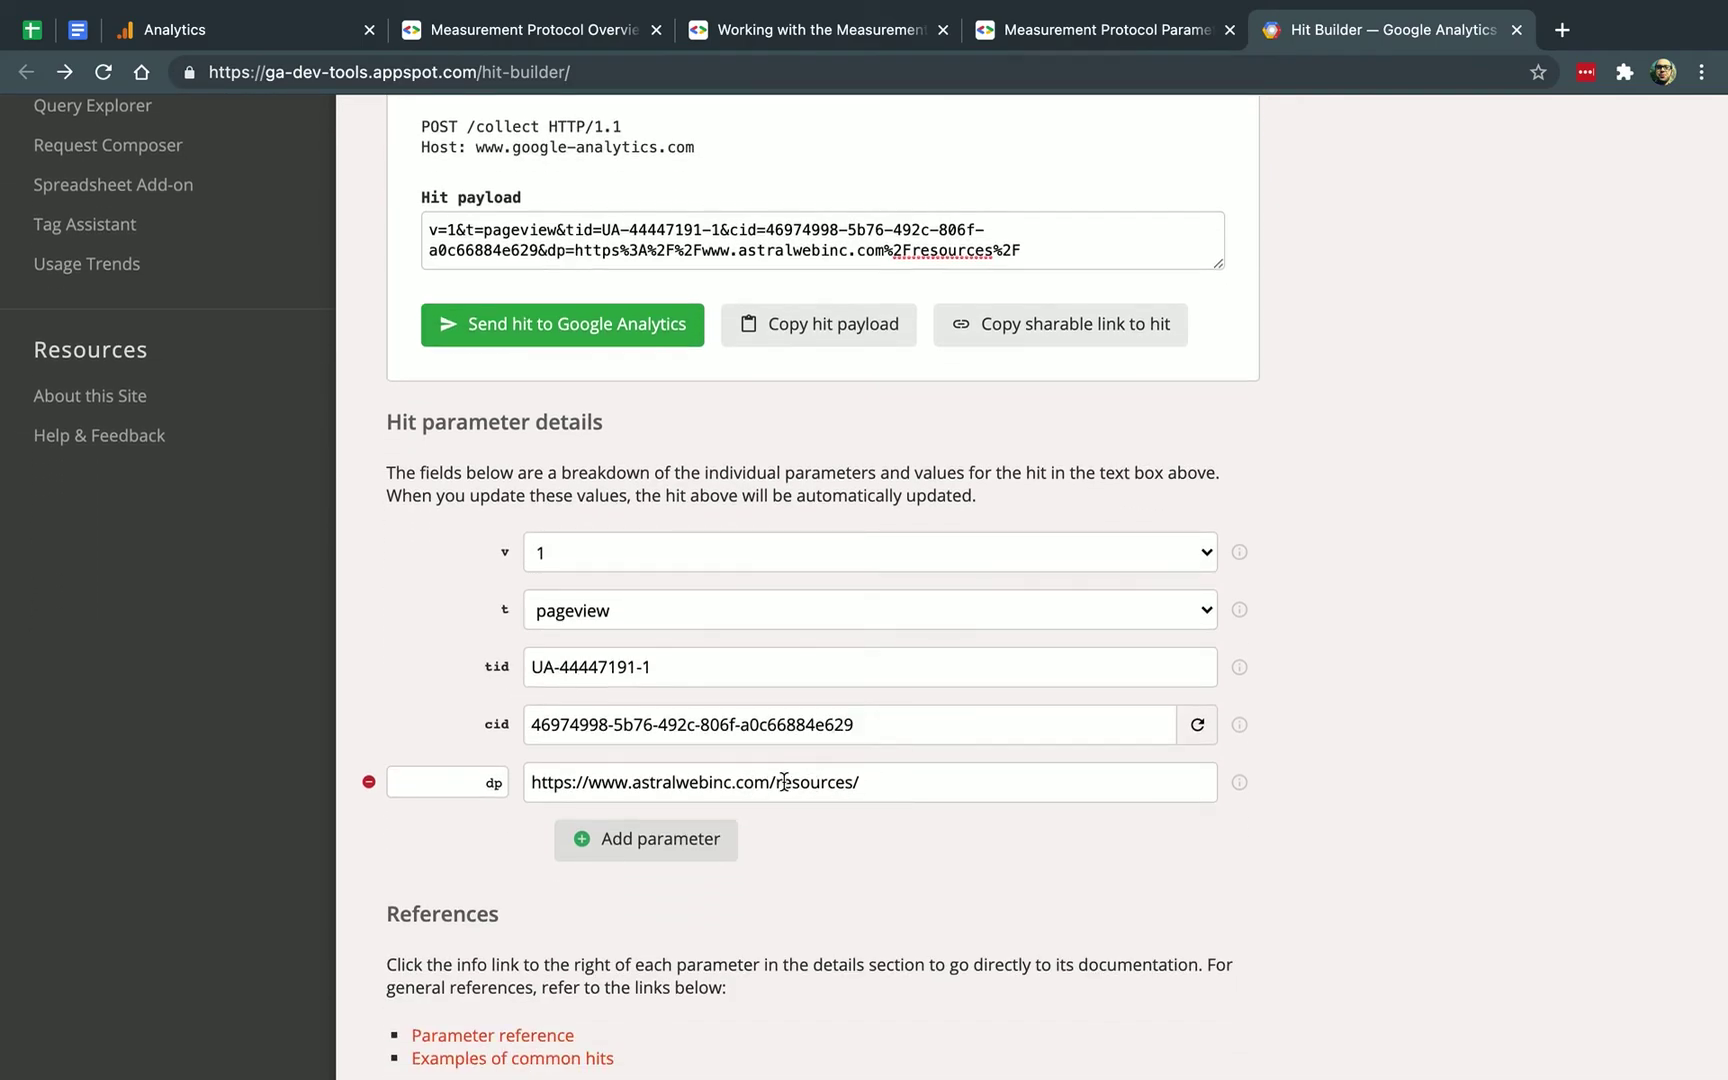
left_click_drag(776, 782, 887, 784)
type("DEMO")
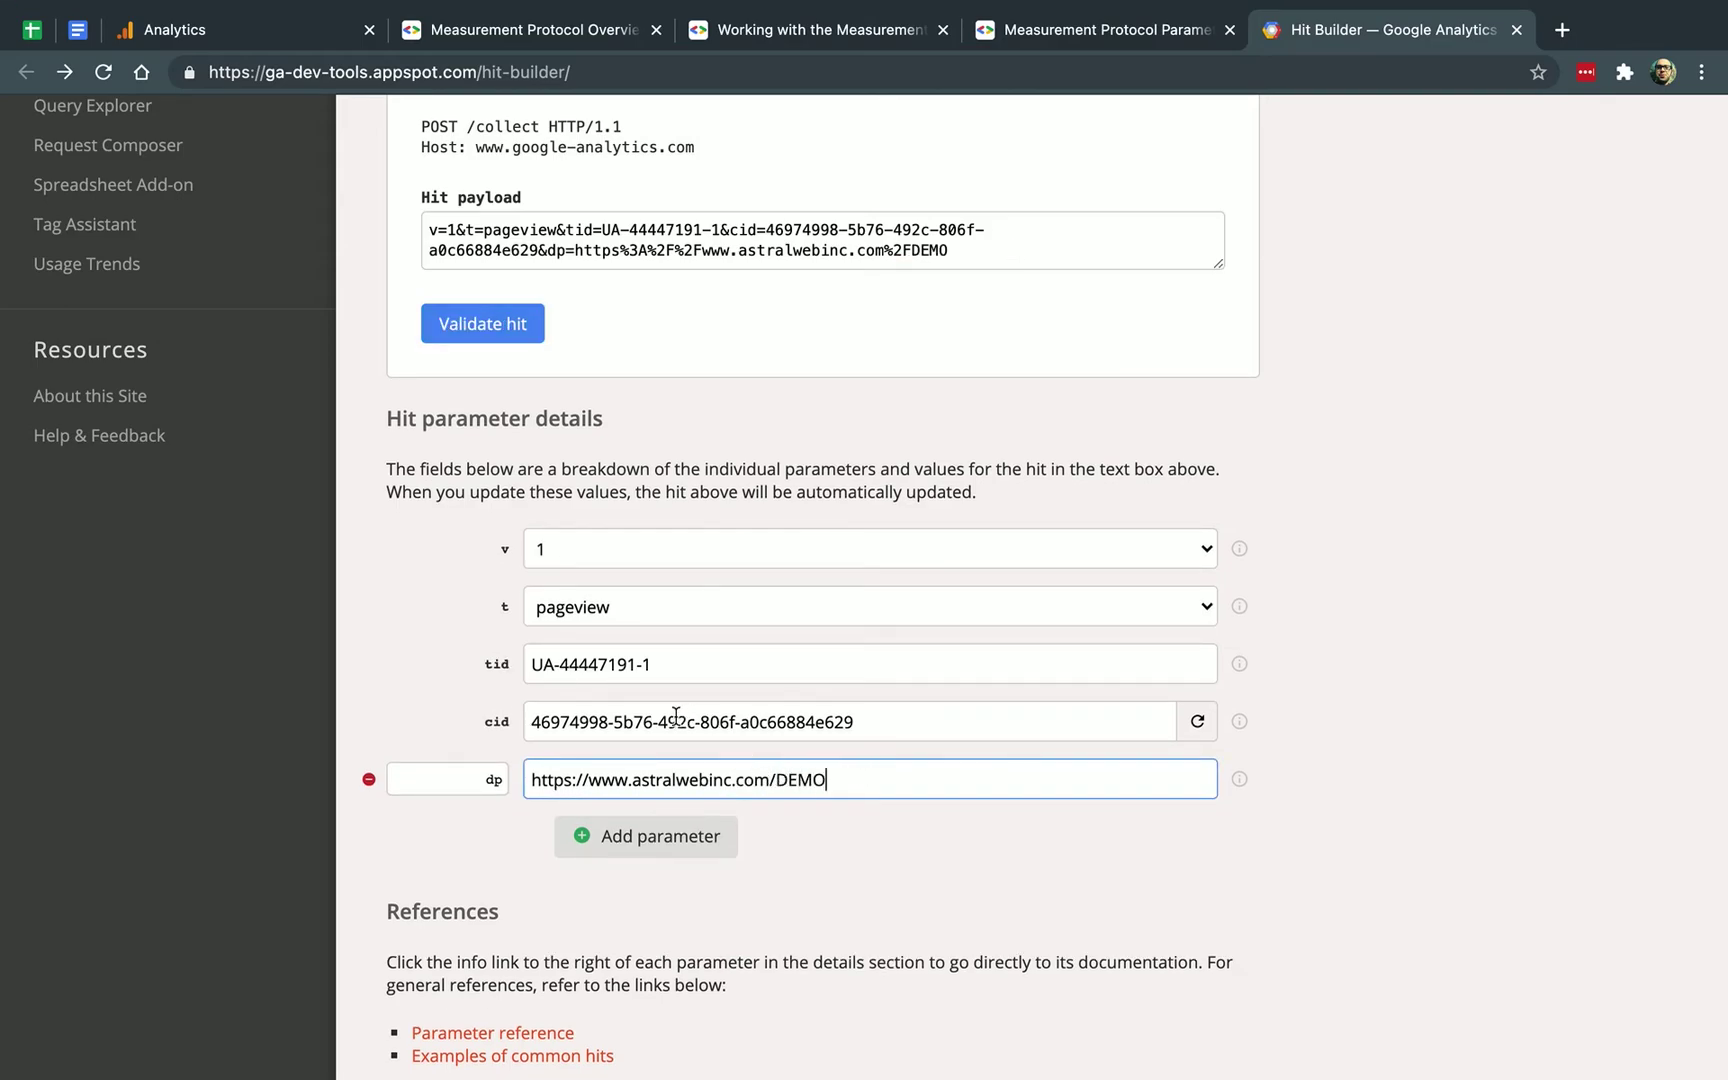
left_click_drag(561, 721, 861, 717)
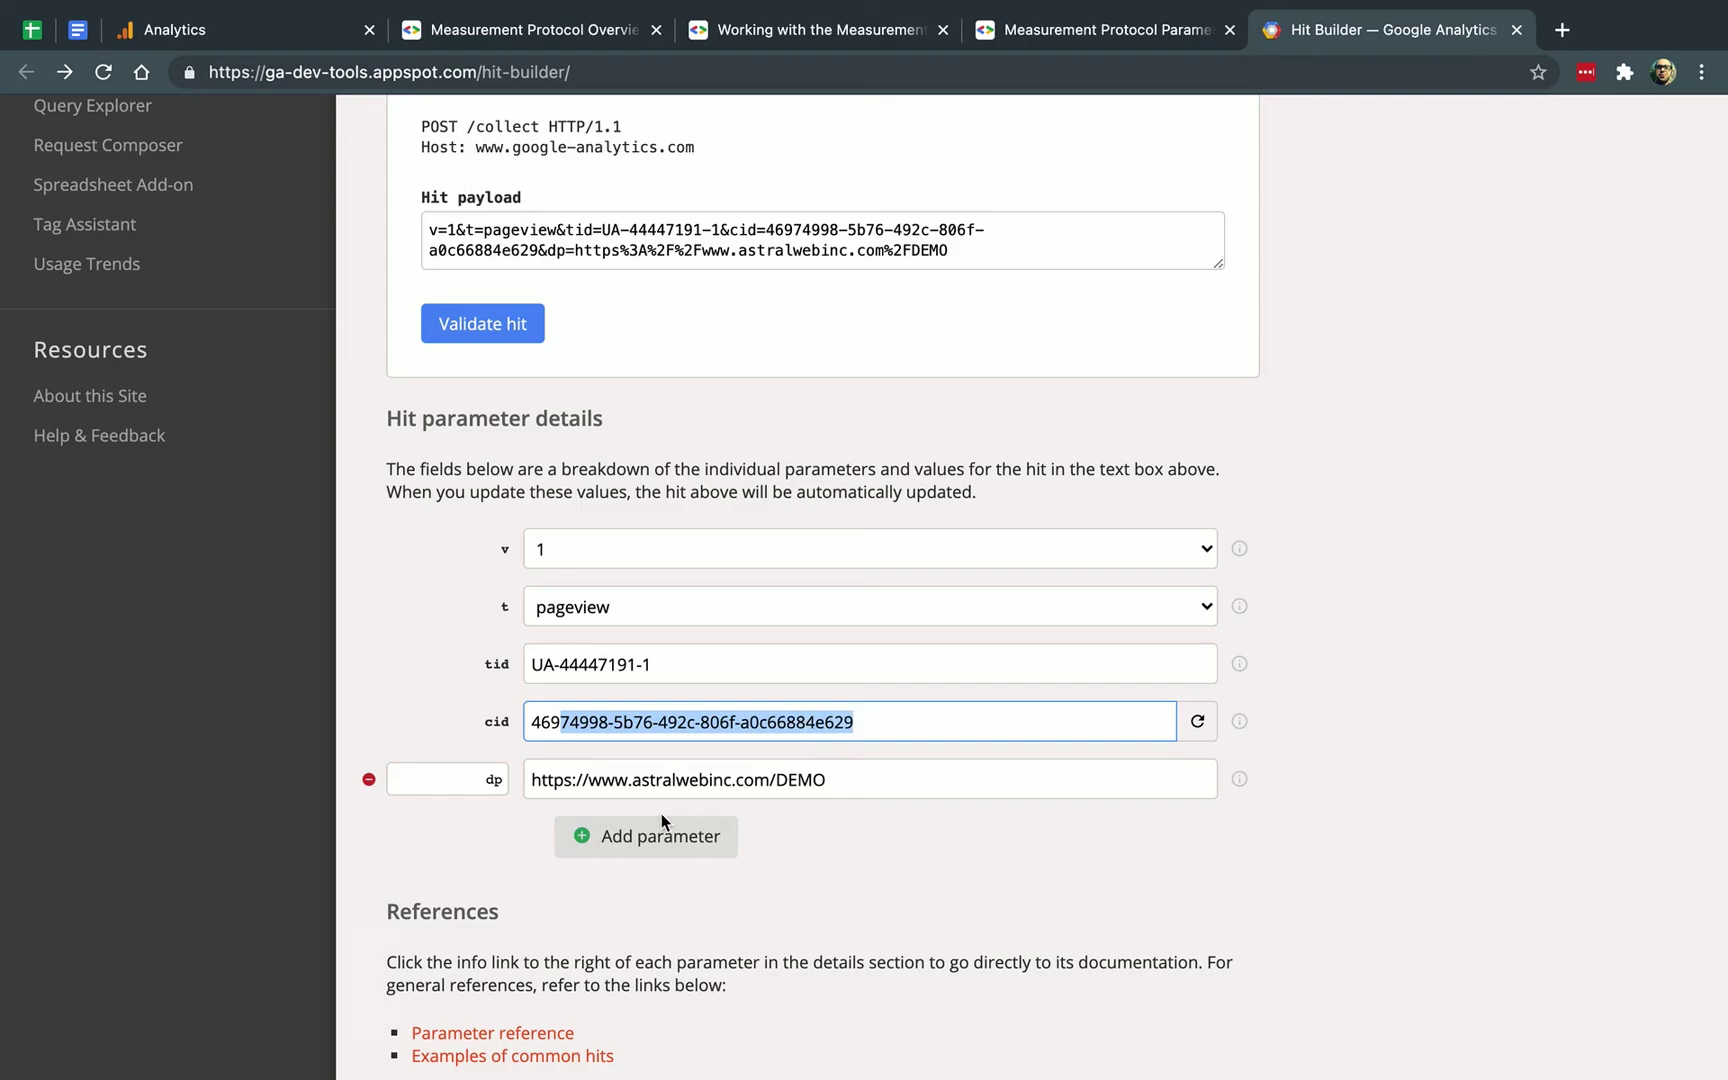
left_click(883, 779)
type("VOID")
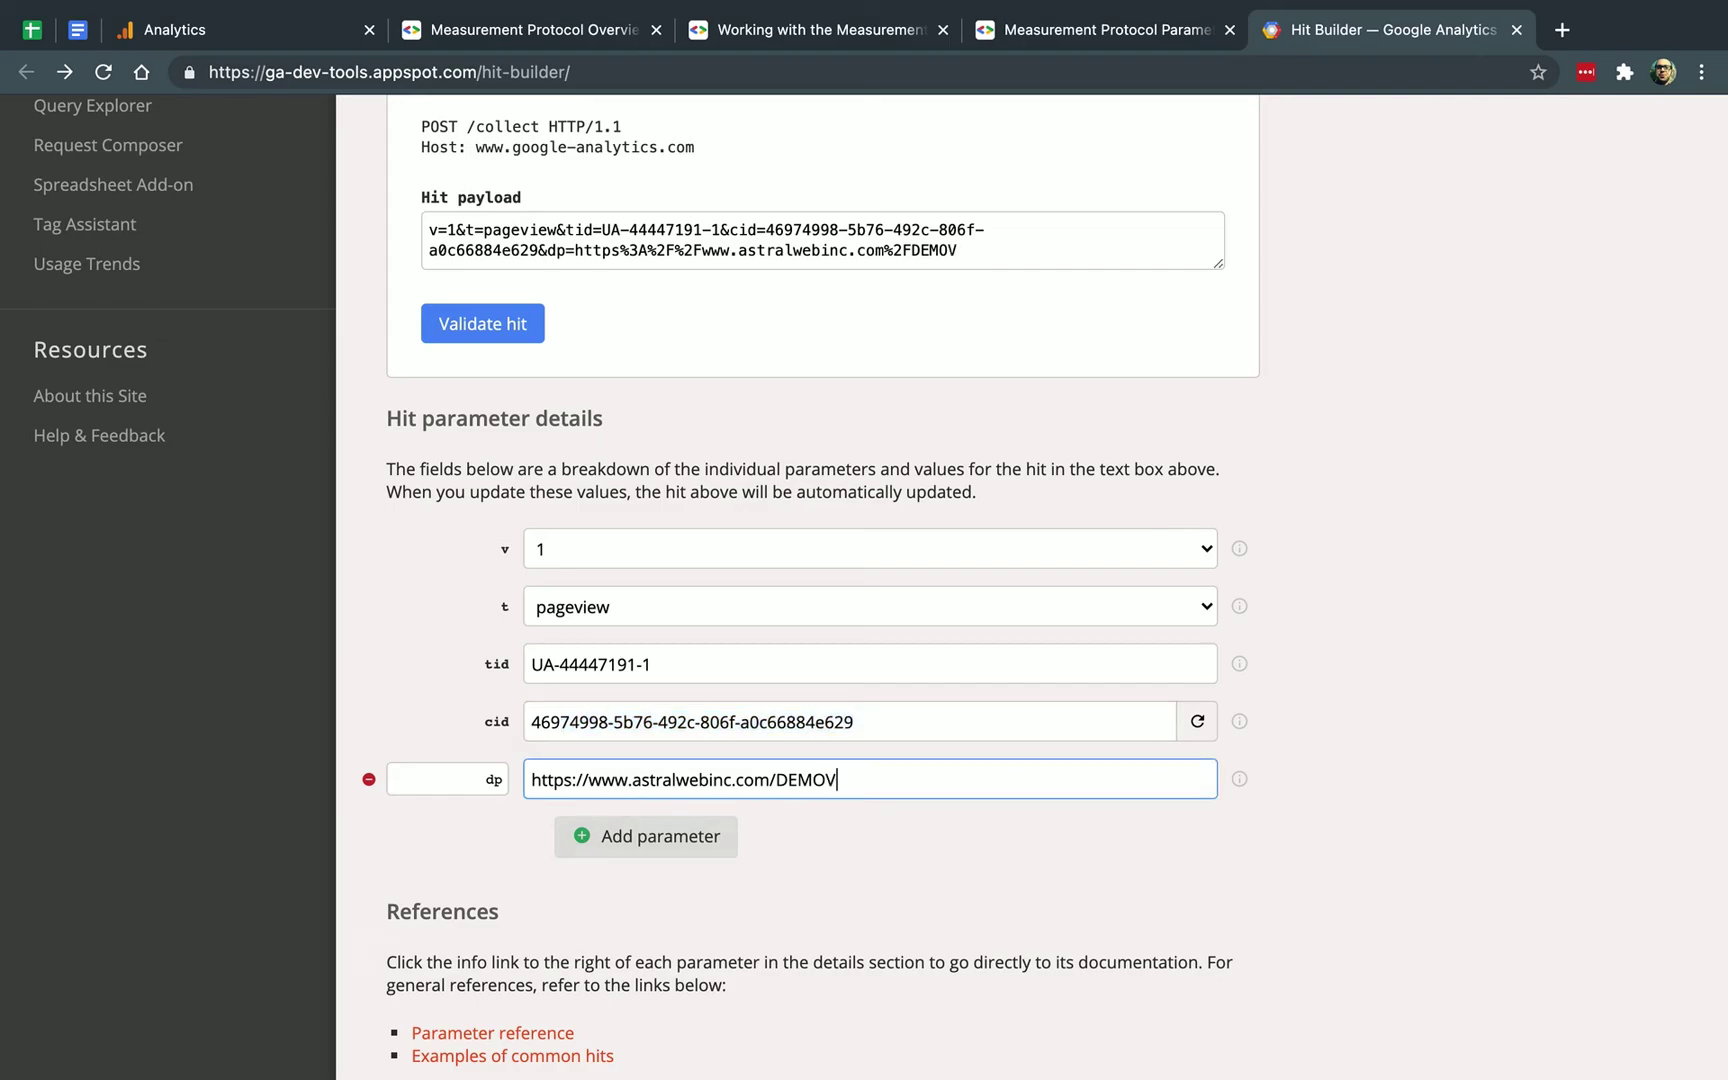
key("BackSpace")
key("BackSpace")
key("BackSpace")
type("IDEO")
- Validate the DEMOVIDEO pageview hit and send it to Google Analytics
double_click(906, 250)
left_click(964, 347)
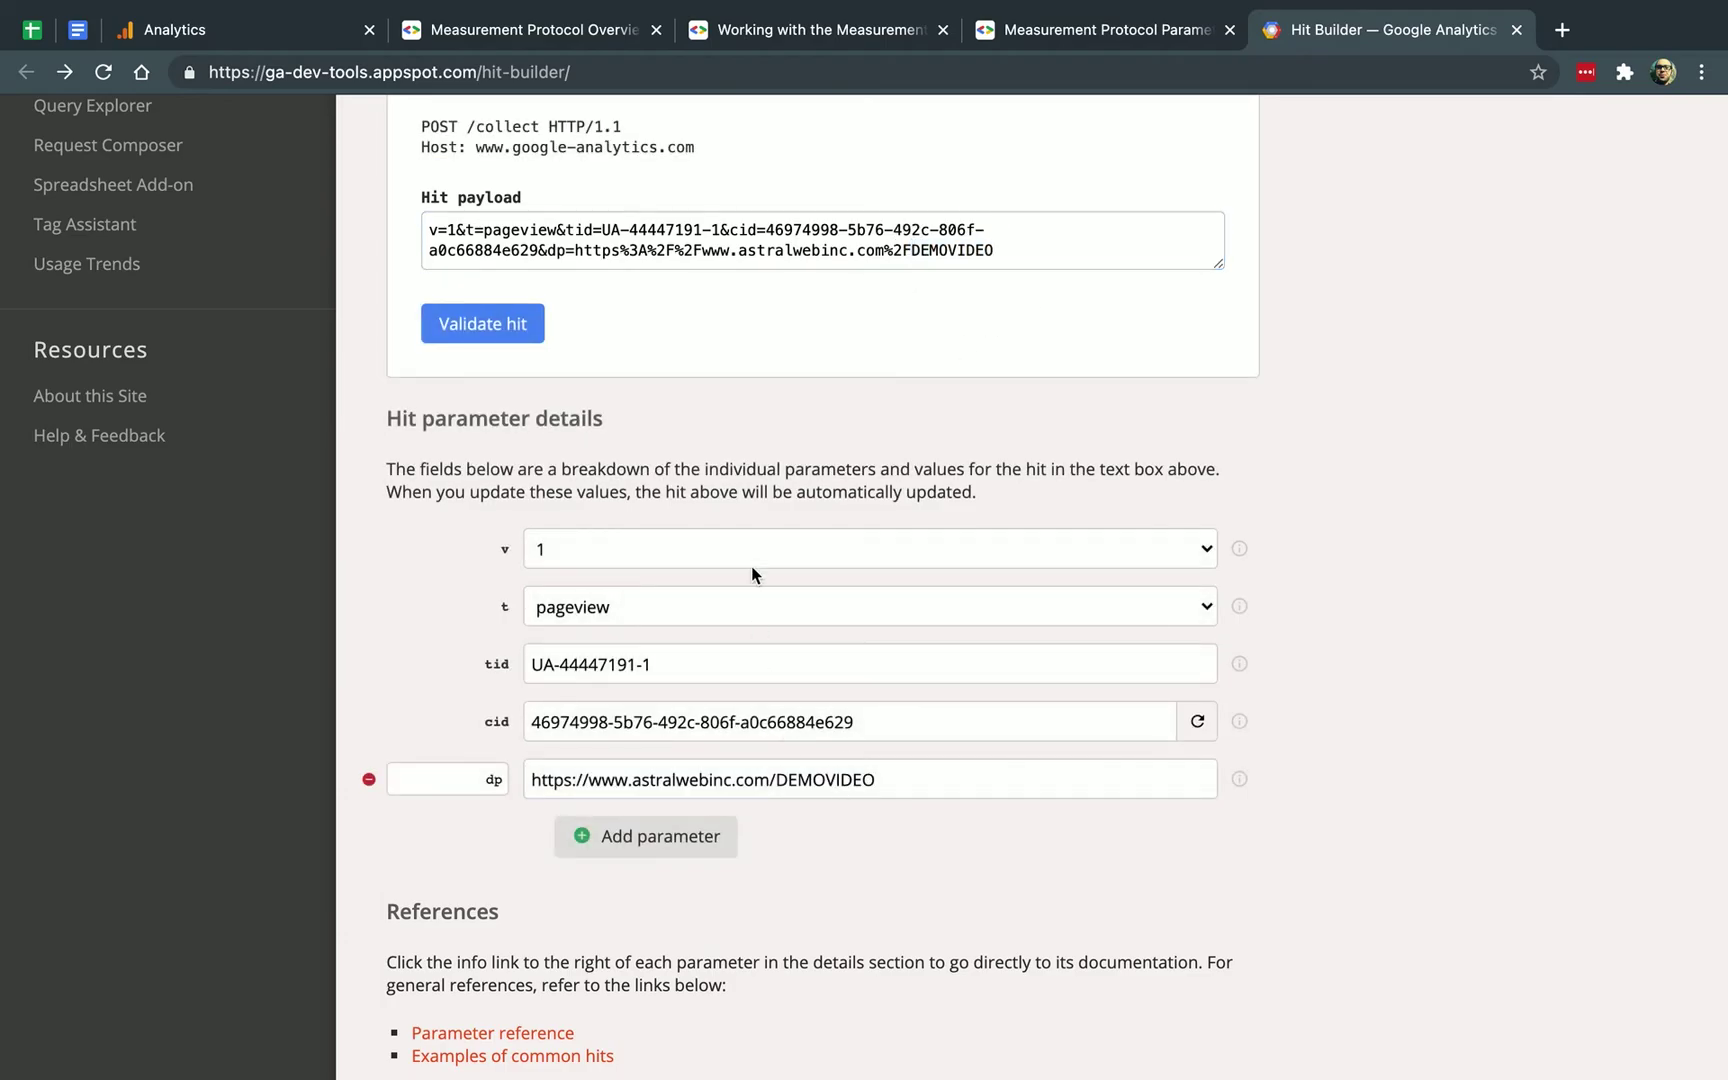
left_click(516, 335)
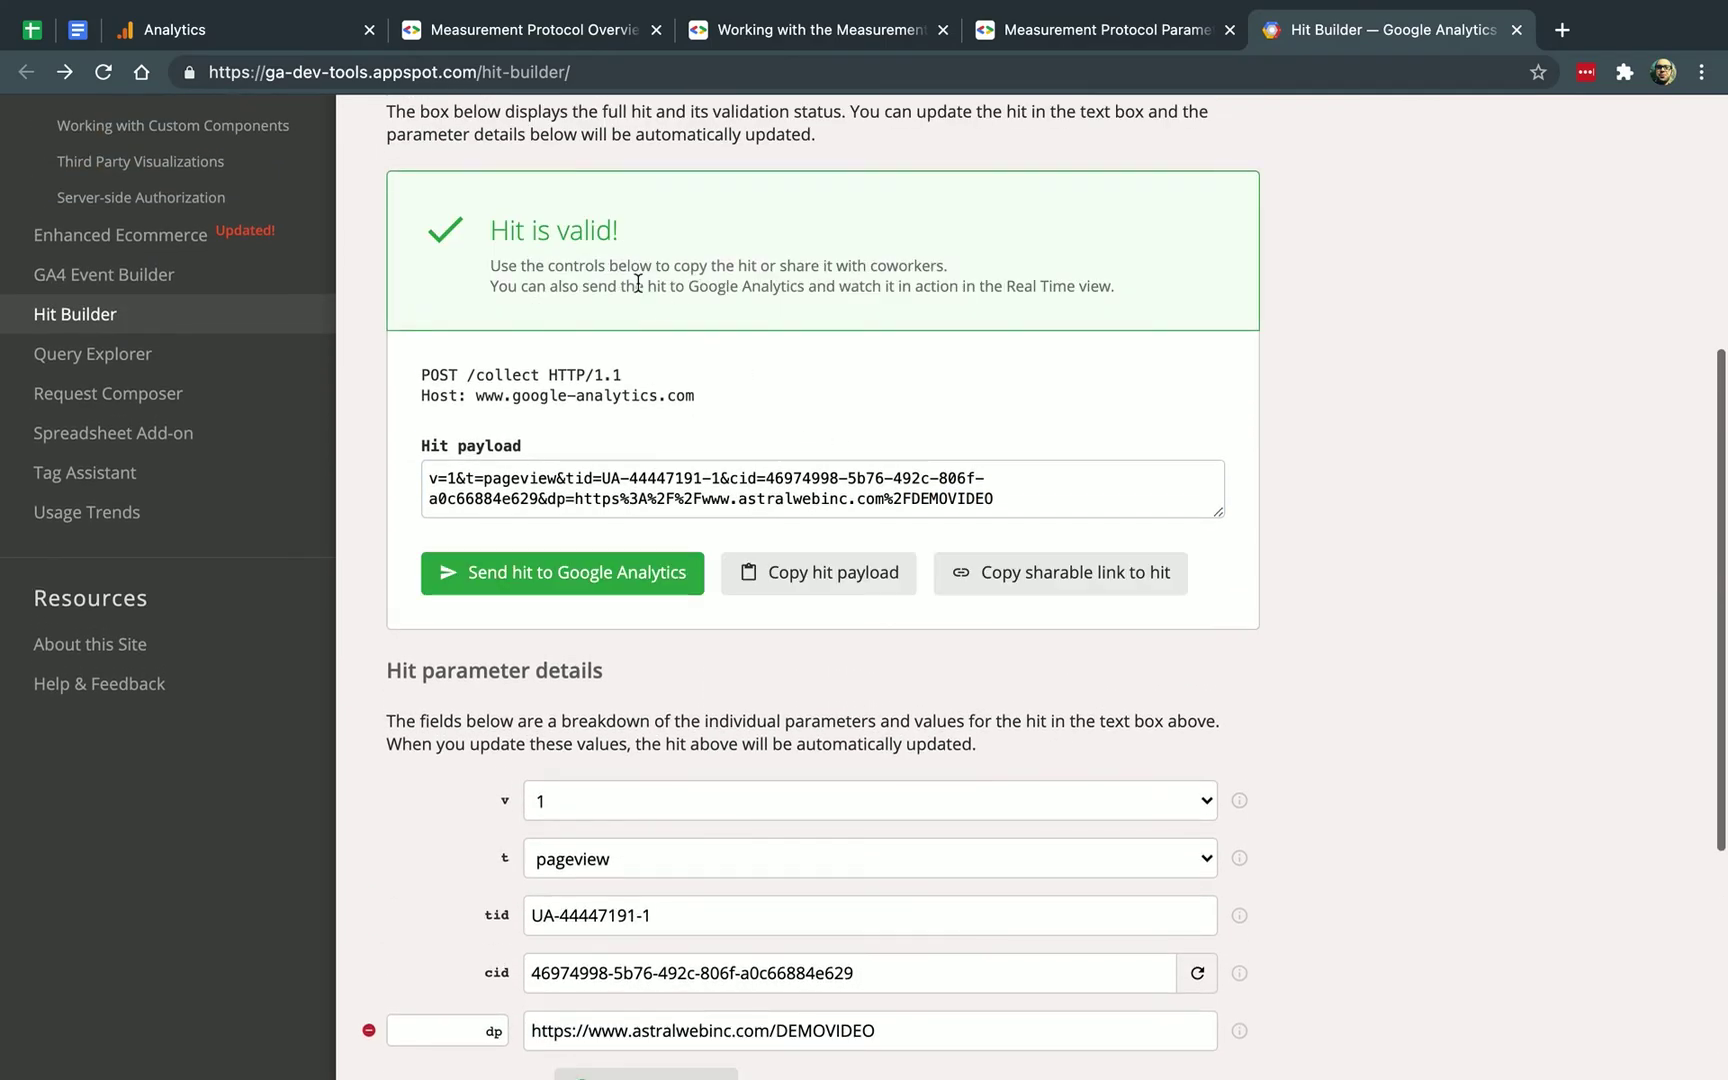
left_click(578, 585)
- Confirm Realtime Content lists the DEMOVIDEO page with 1 active user, then return to Hit Builder
left_click(301, 35)
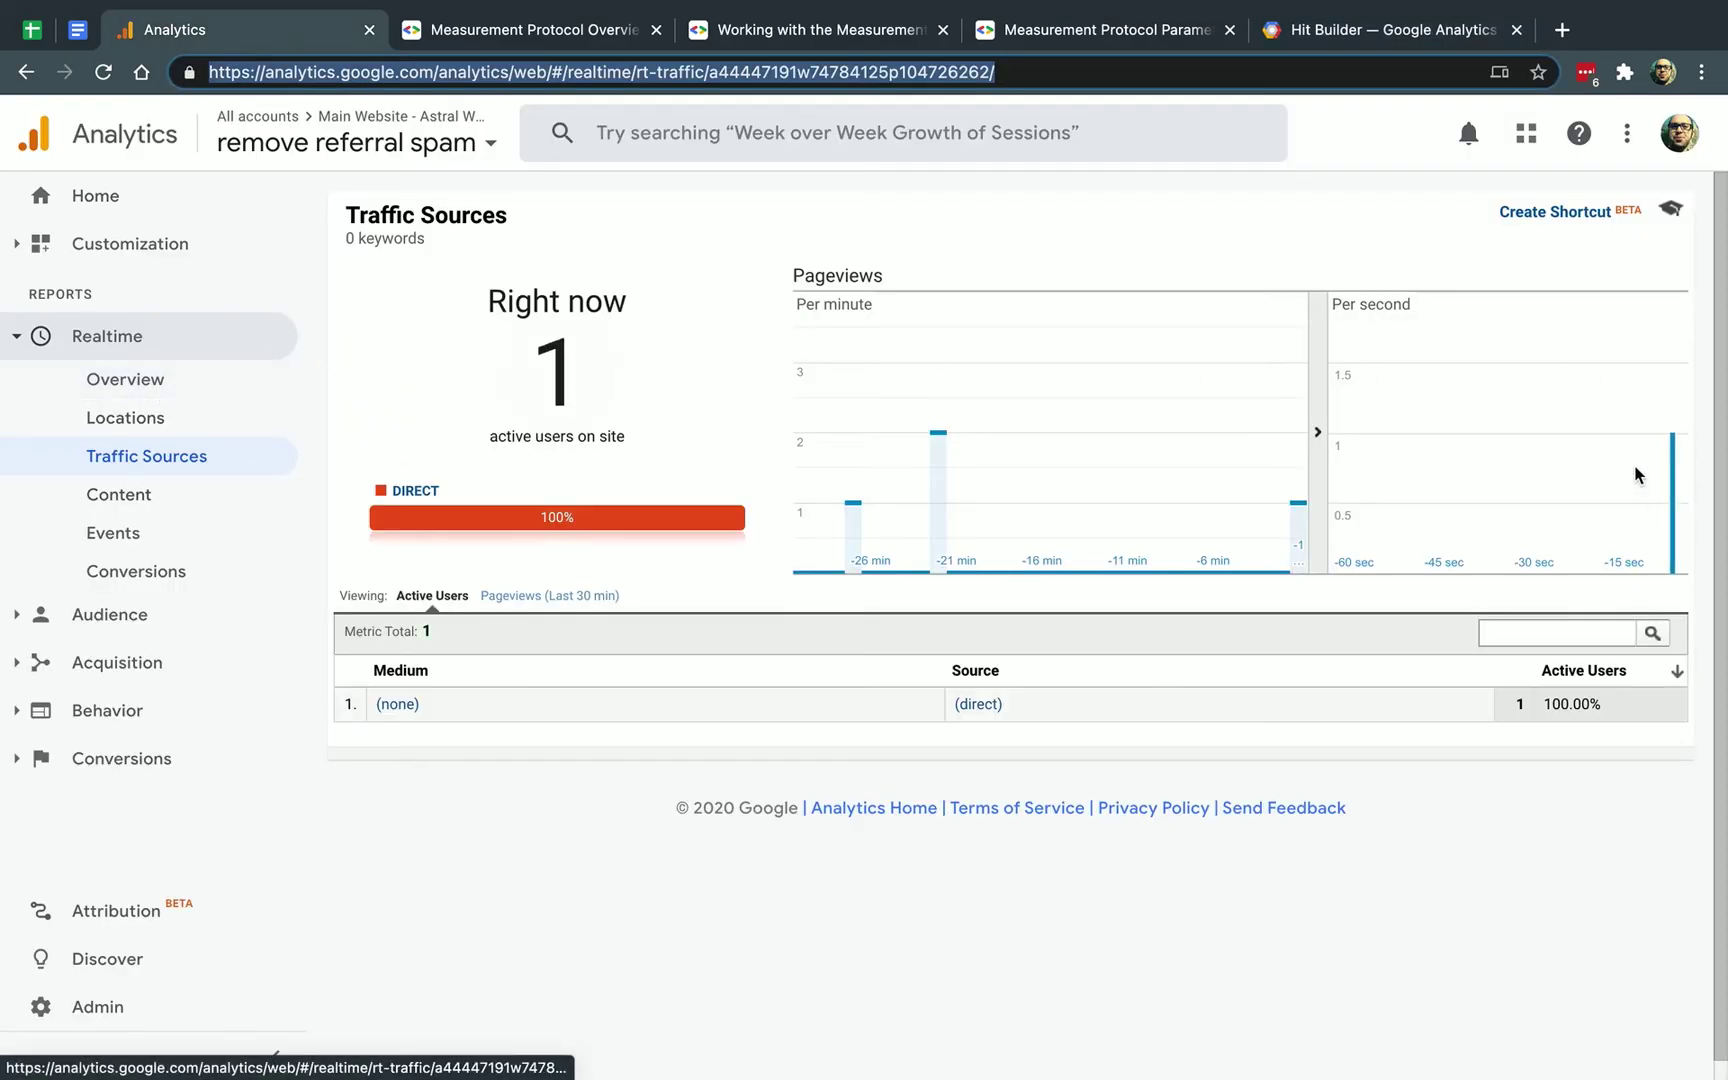
left_click(225, 501)
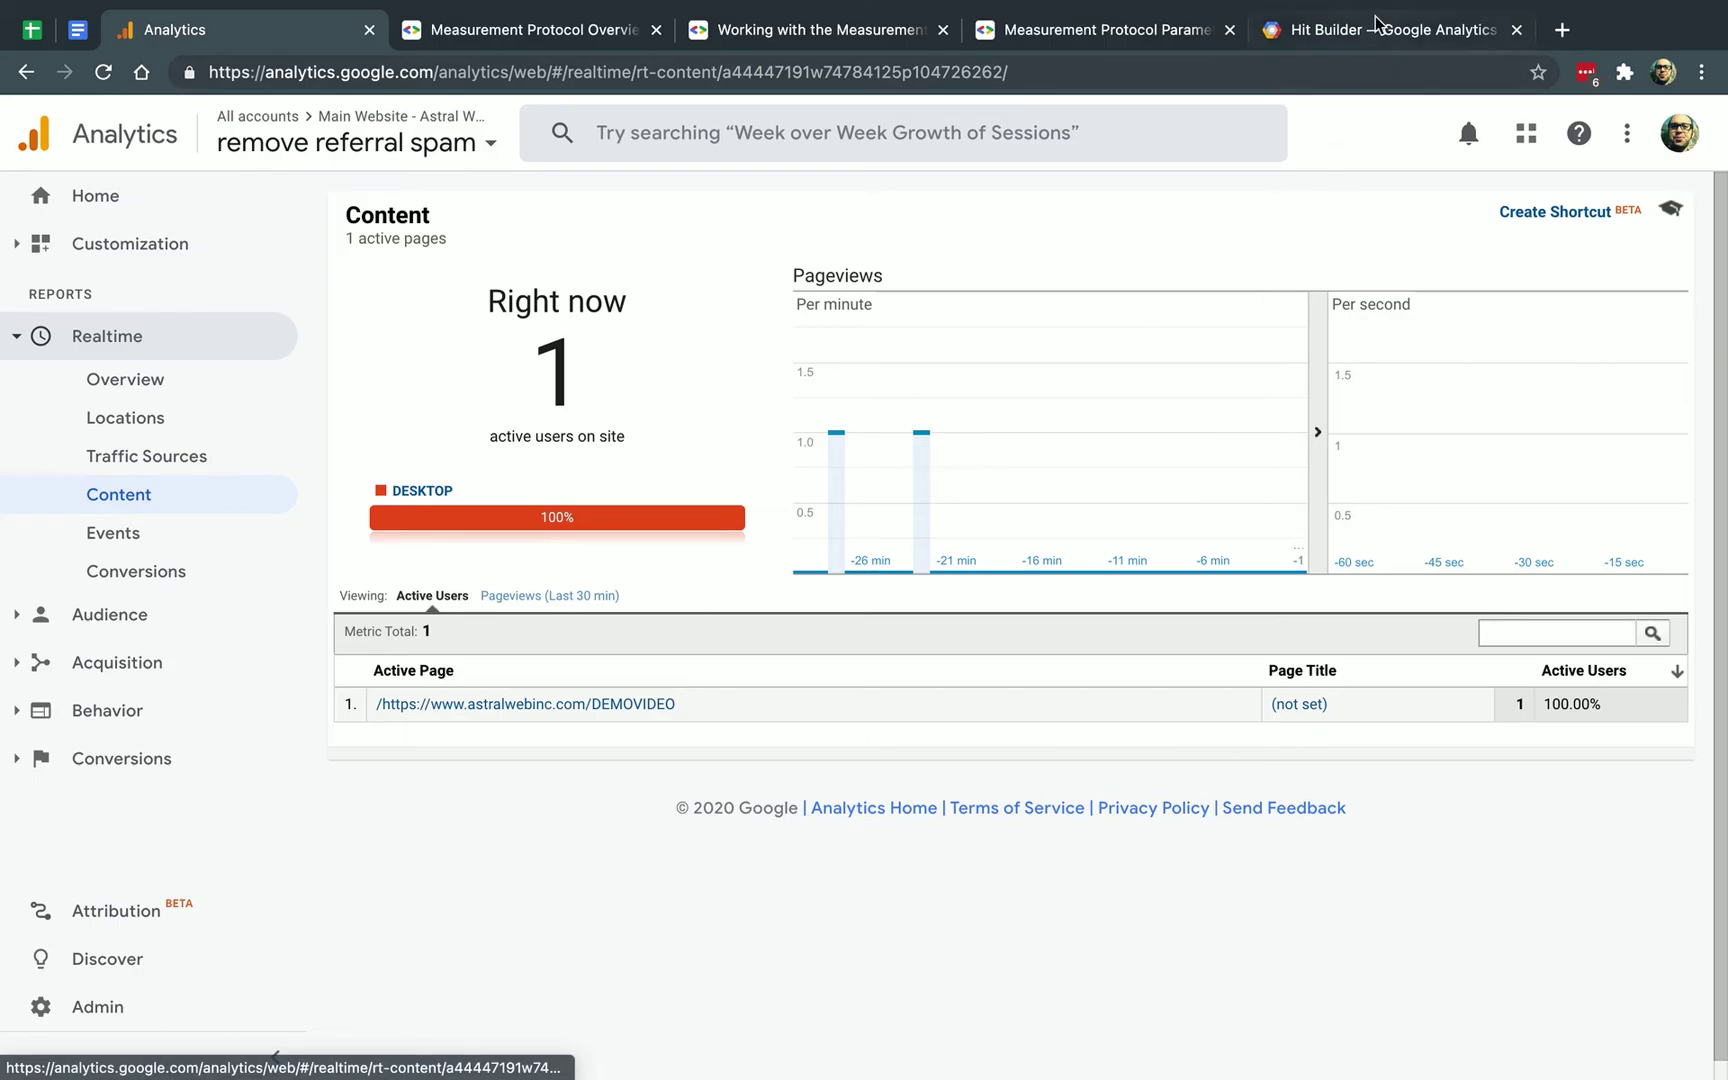
left_click(1376, 28)
- Add an empty parameter row and copy the Screen Resolution example 800x600 from the parameter reference
scroll(1381, 556, "down", 3)
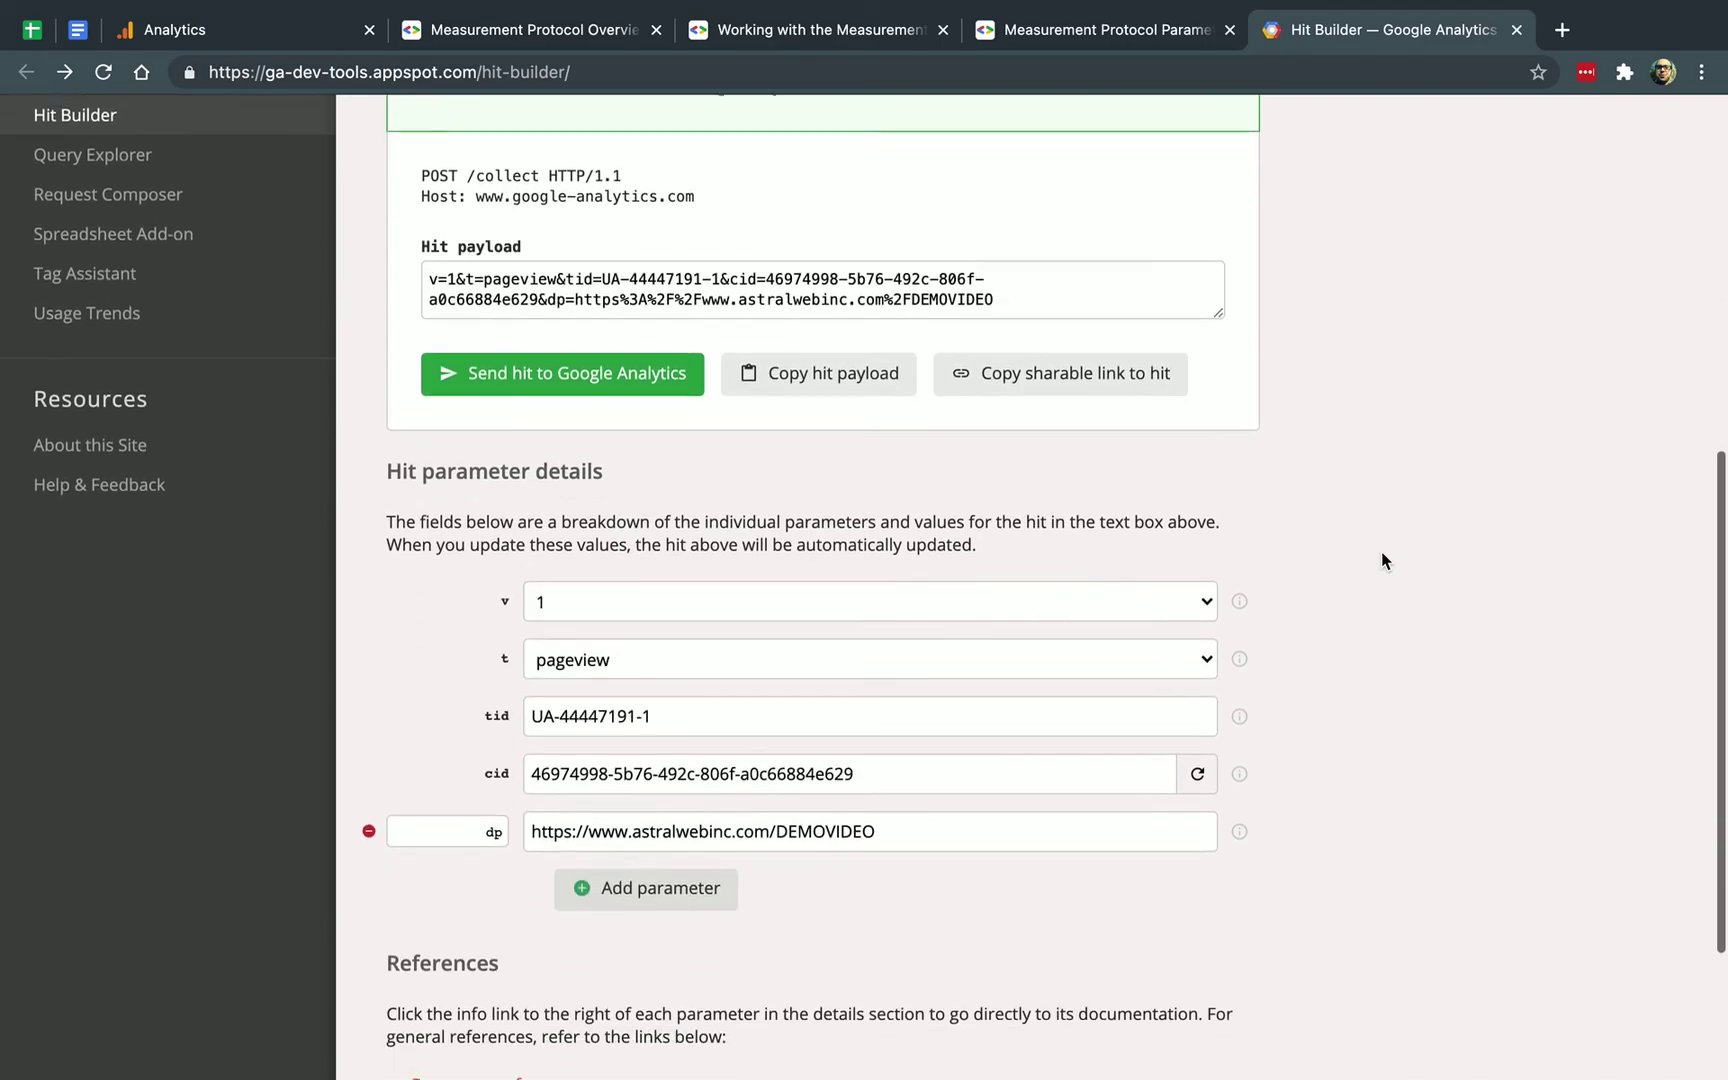
left_click(690, 784)
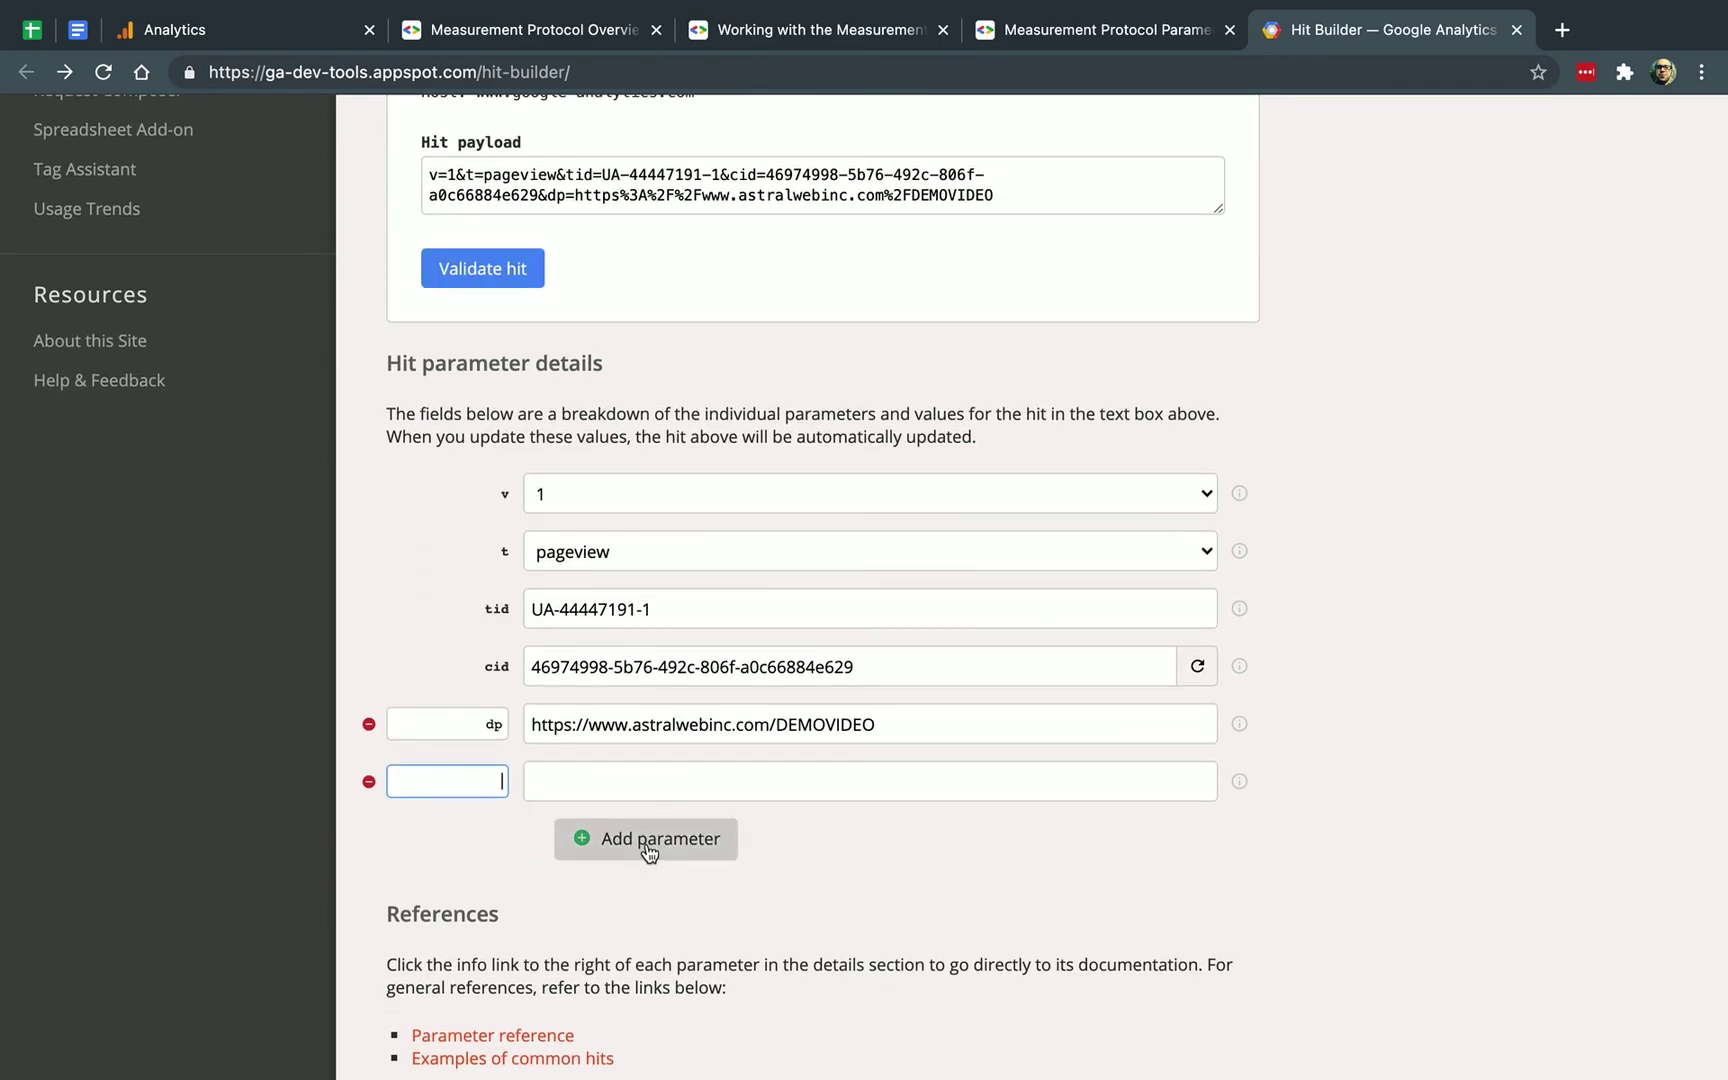
left_click(540, 29)
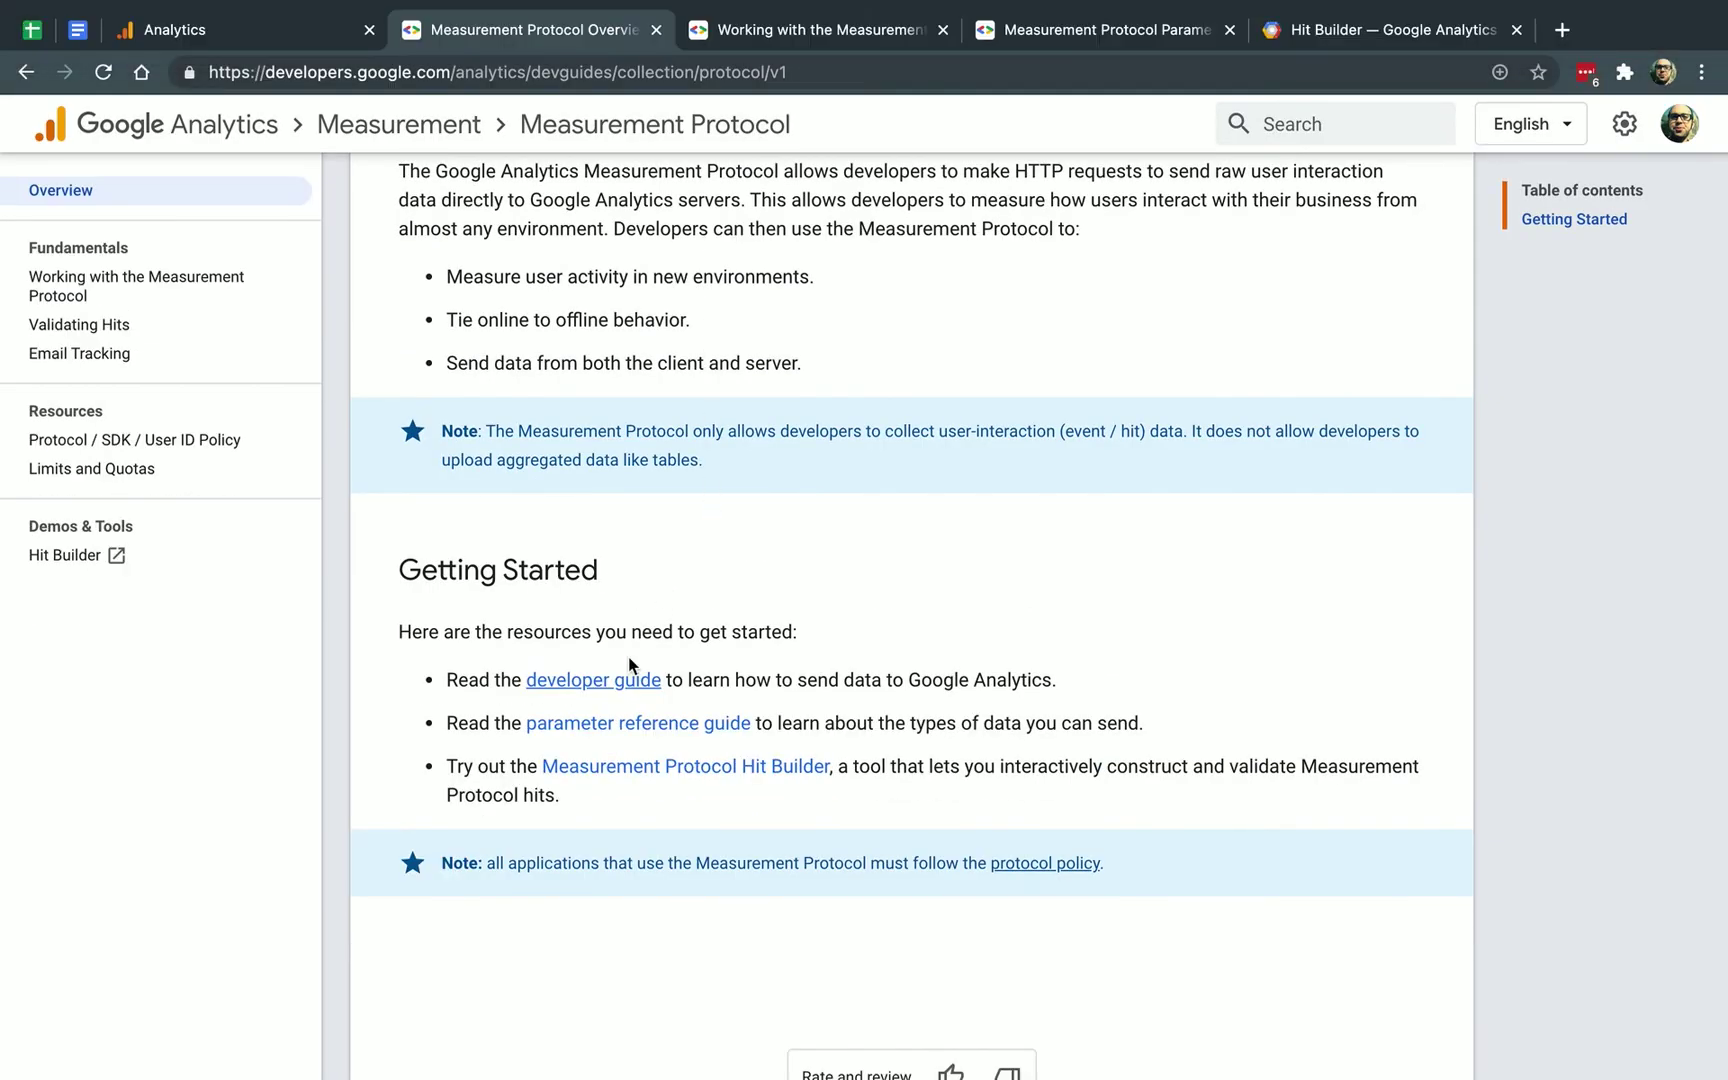
left_click(634, 726)
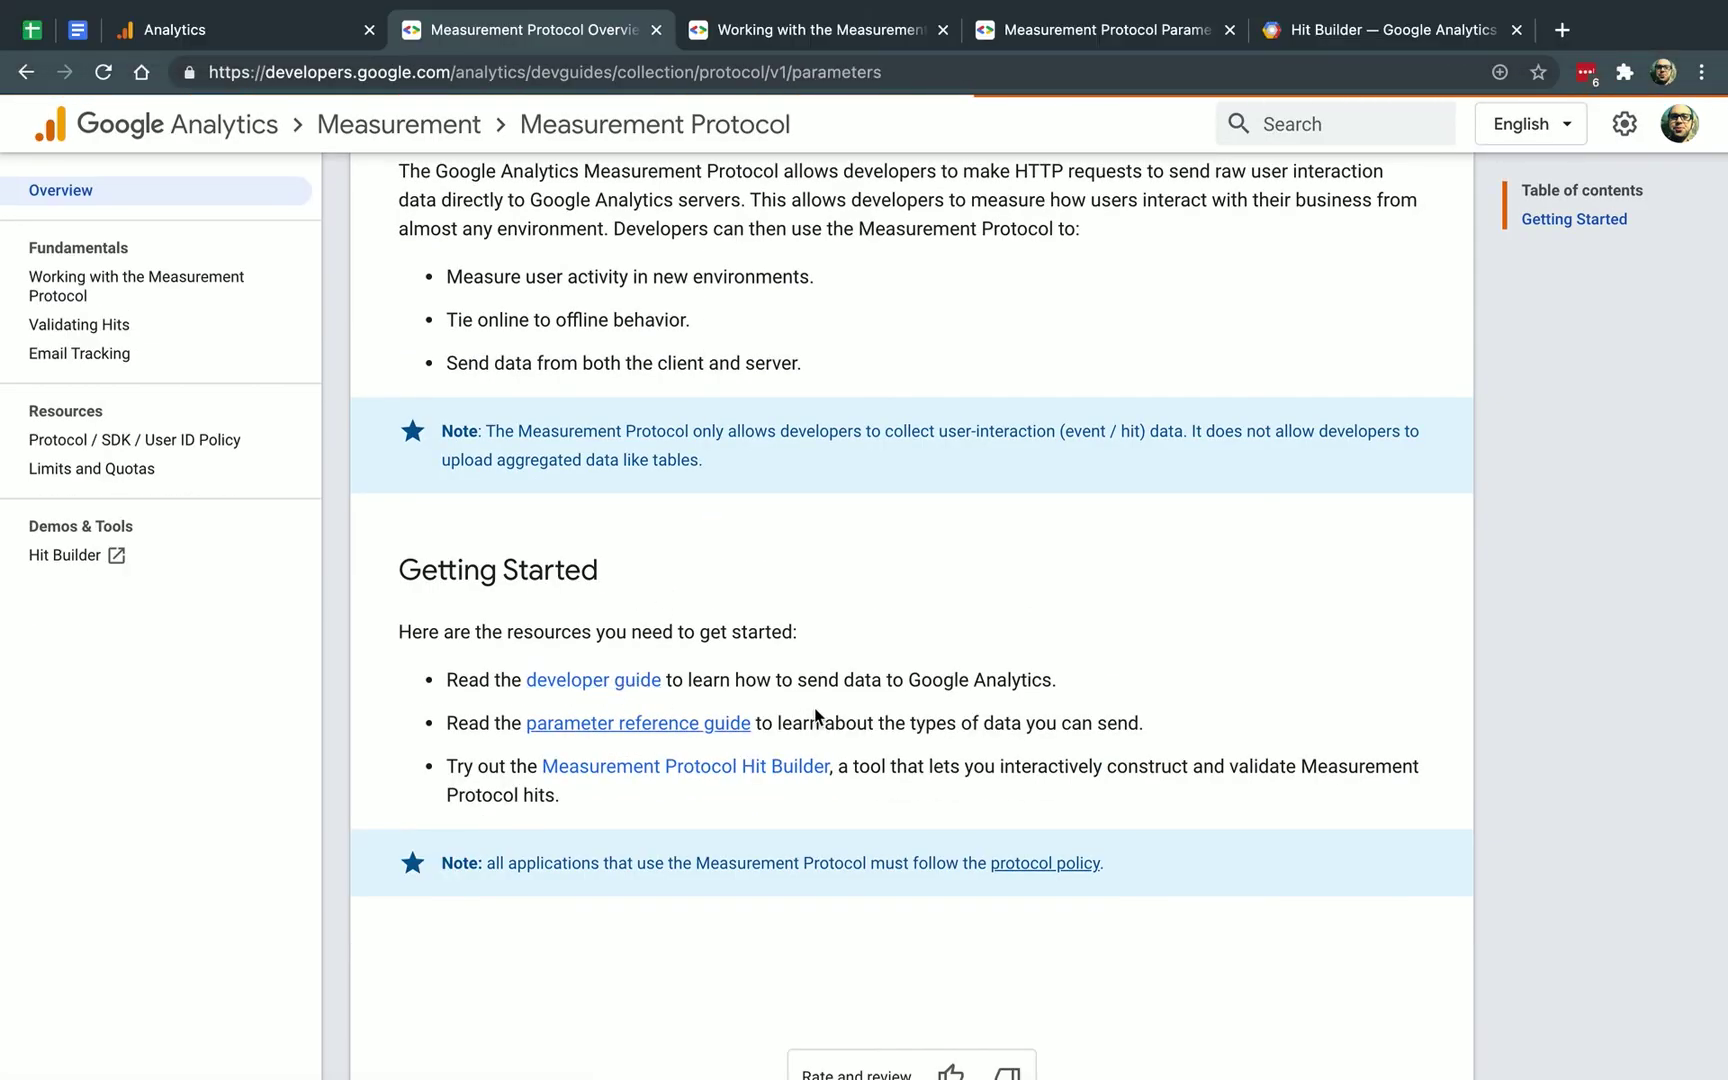
scroll(814, 709, "down", 20)
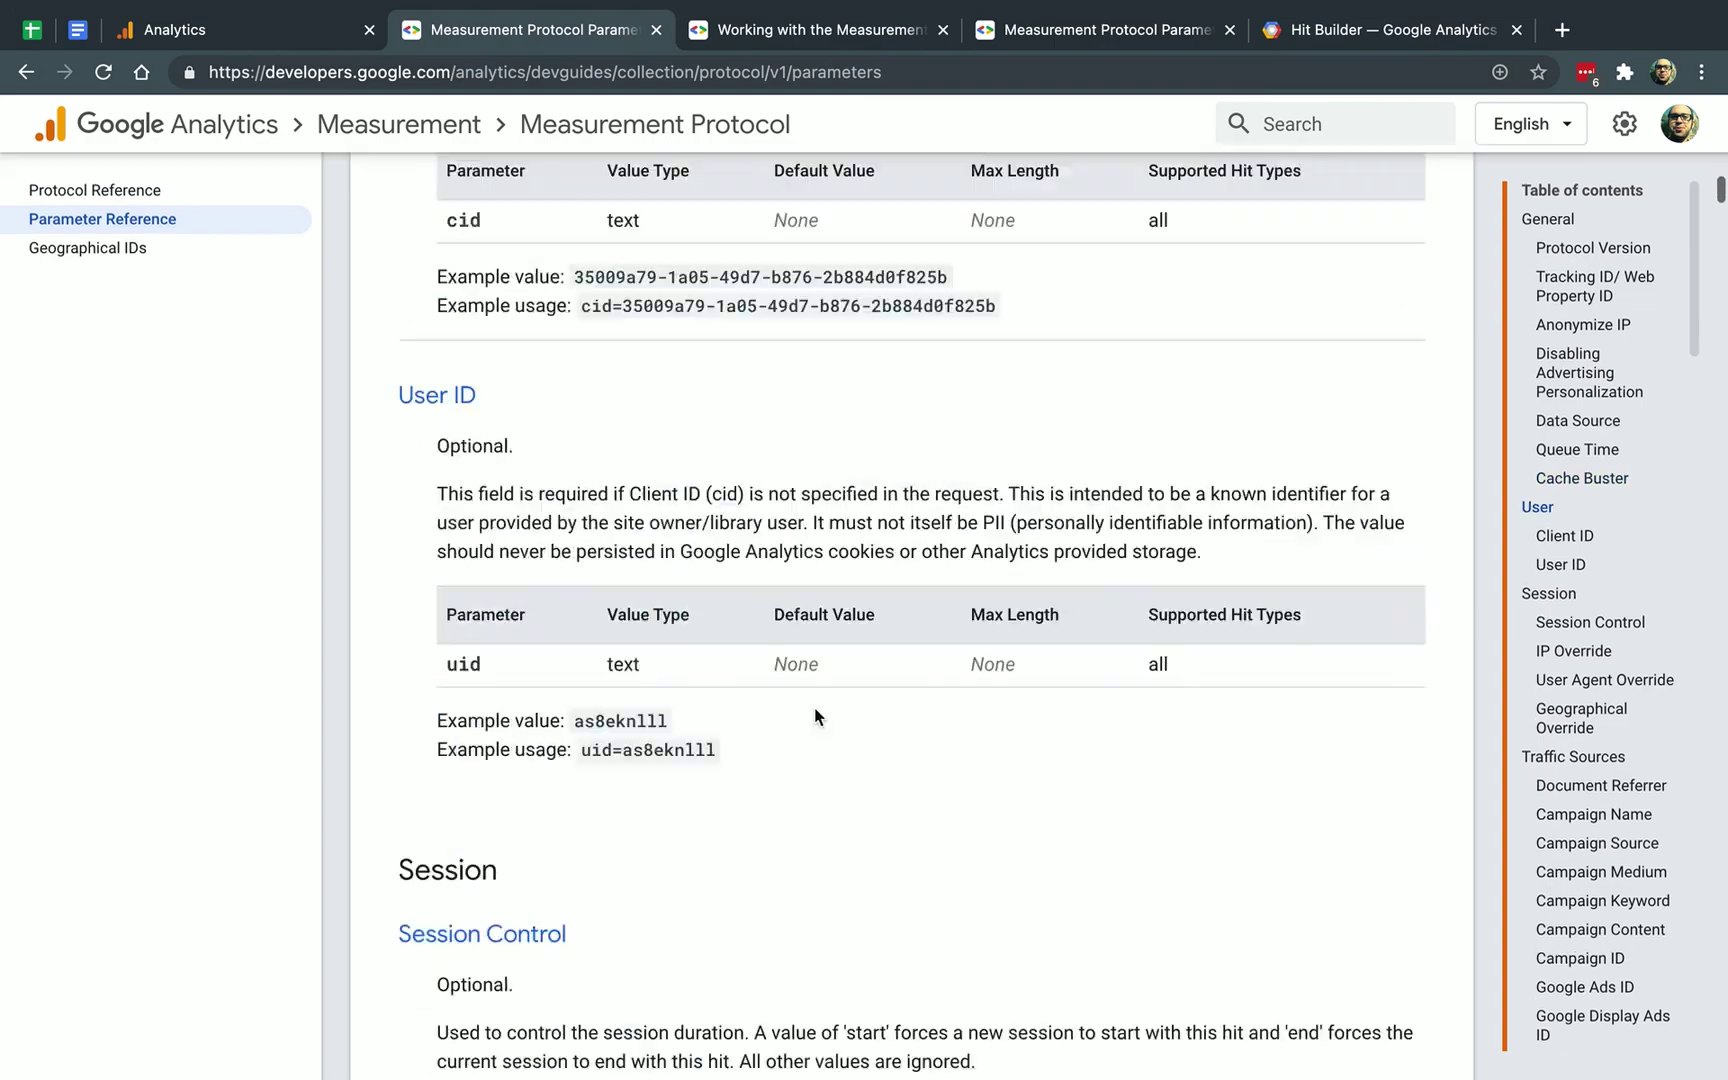
scroll(814, 709, "down", 15)
scroll(814, 707, "up", 1)
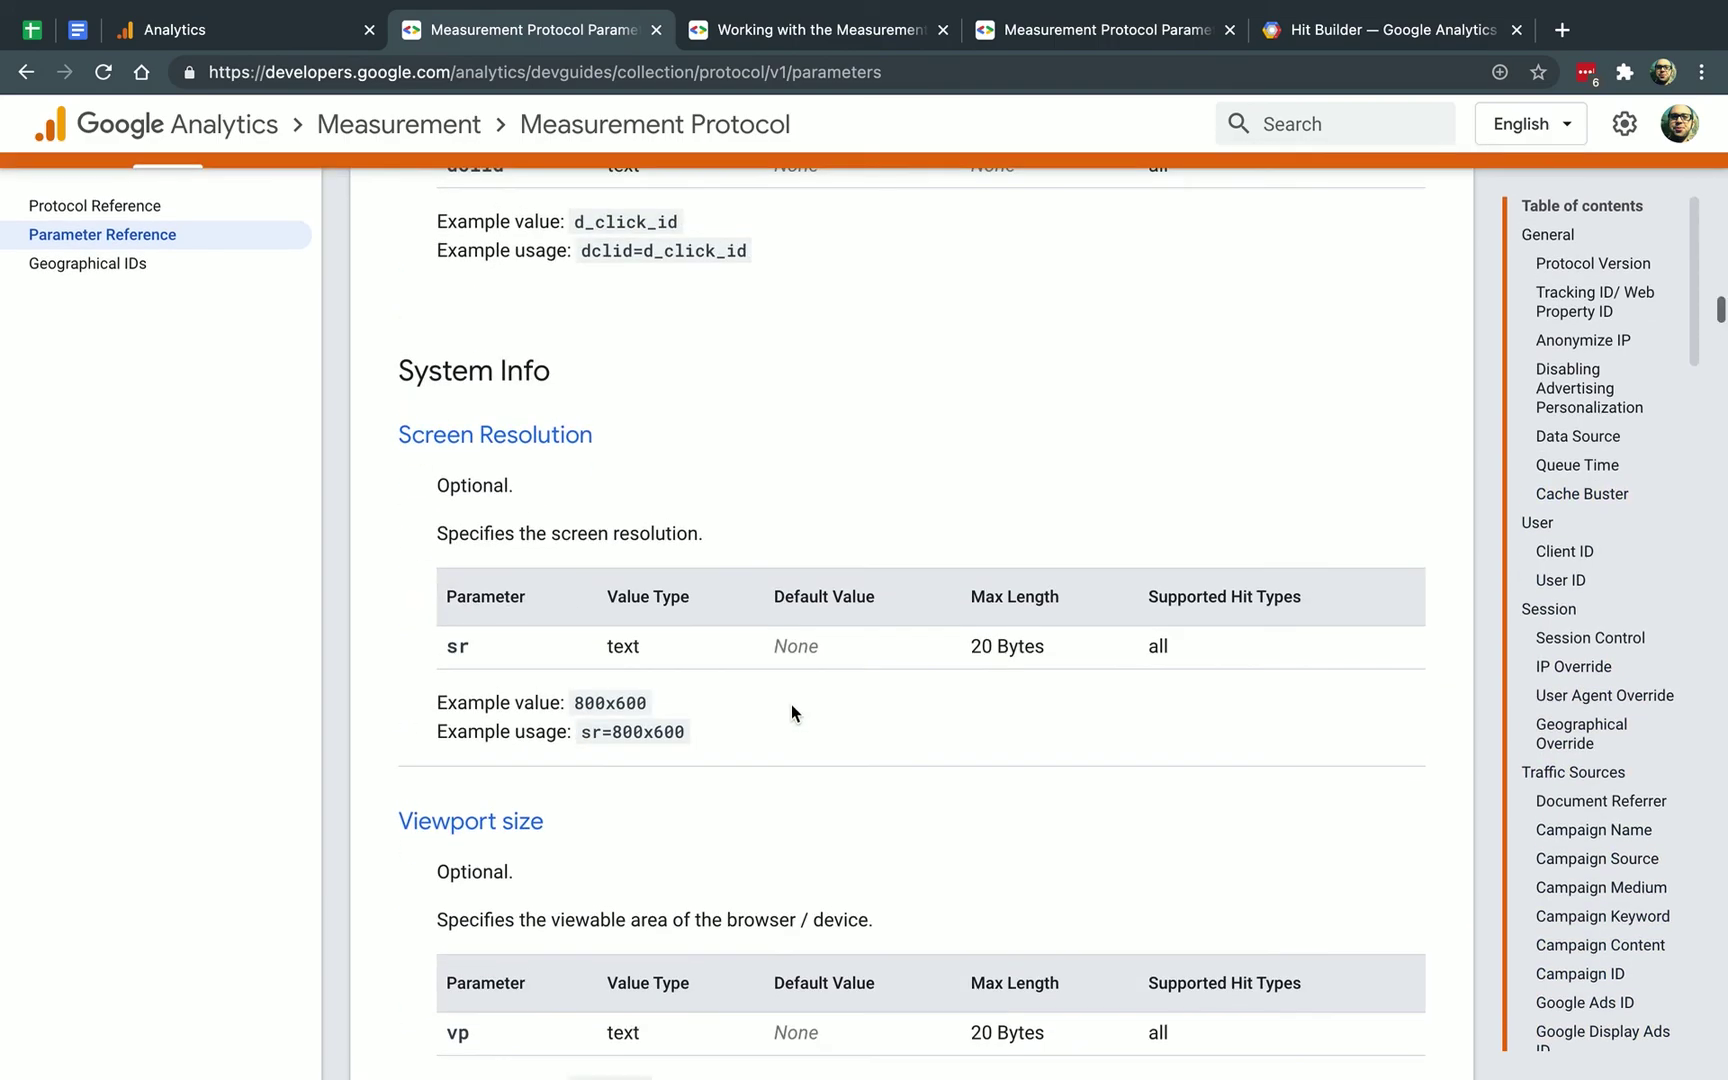
left_click_drag(578, 740, 688, 737)
key("ctrl+c")
left_click(612, 733)
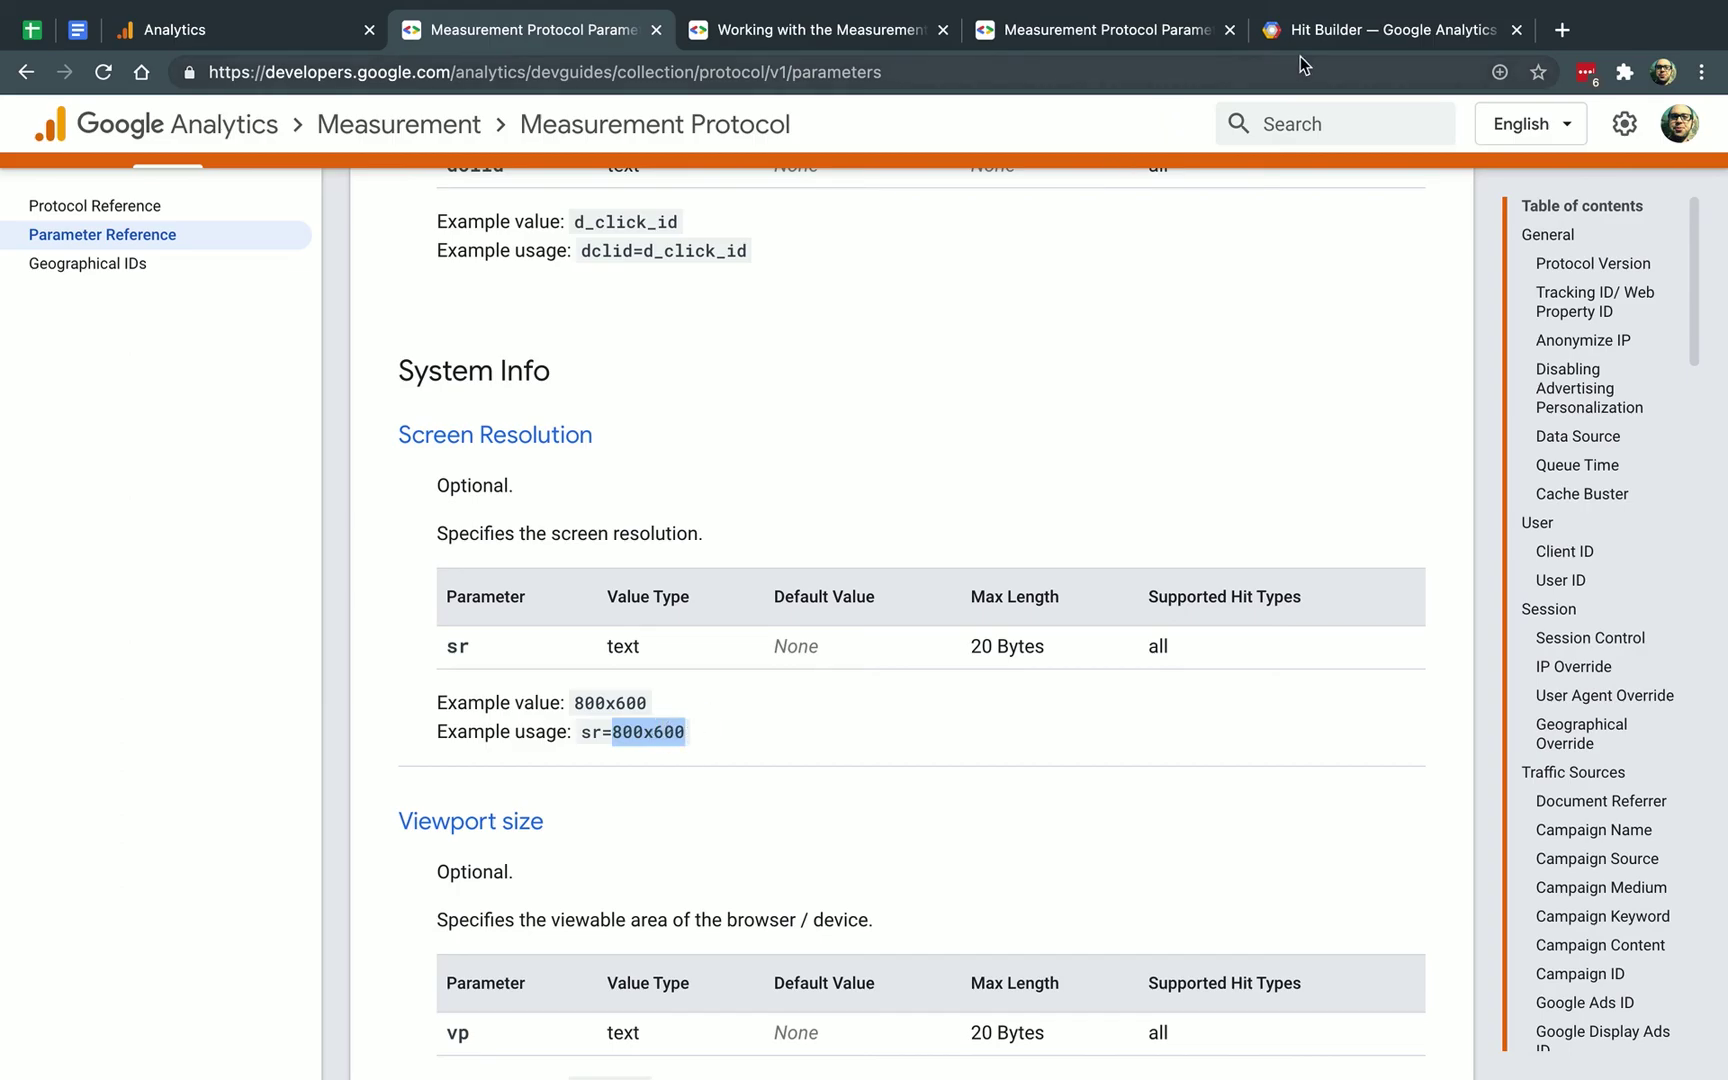
left_click(1340, 30)
- Add a screen resolution parameter sr with the value 800x600
type("sr")
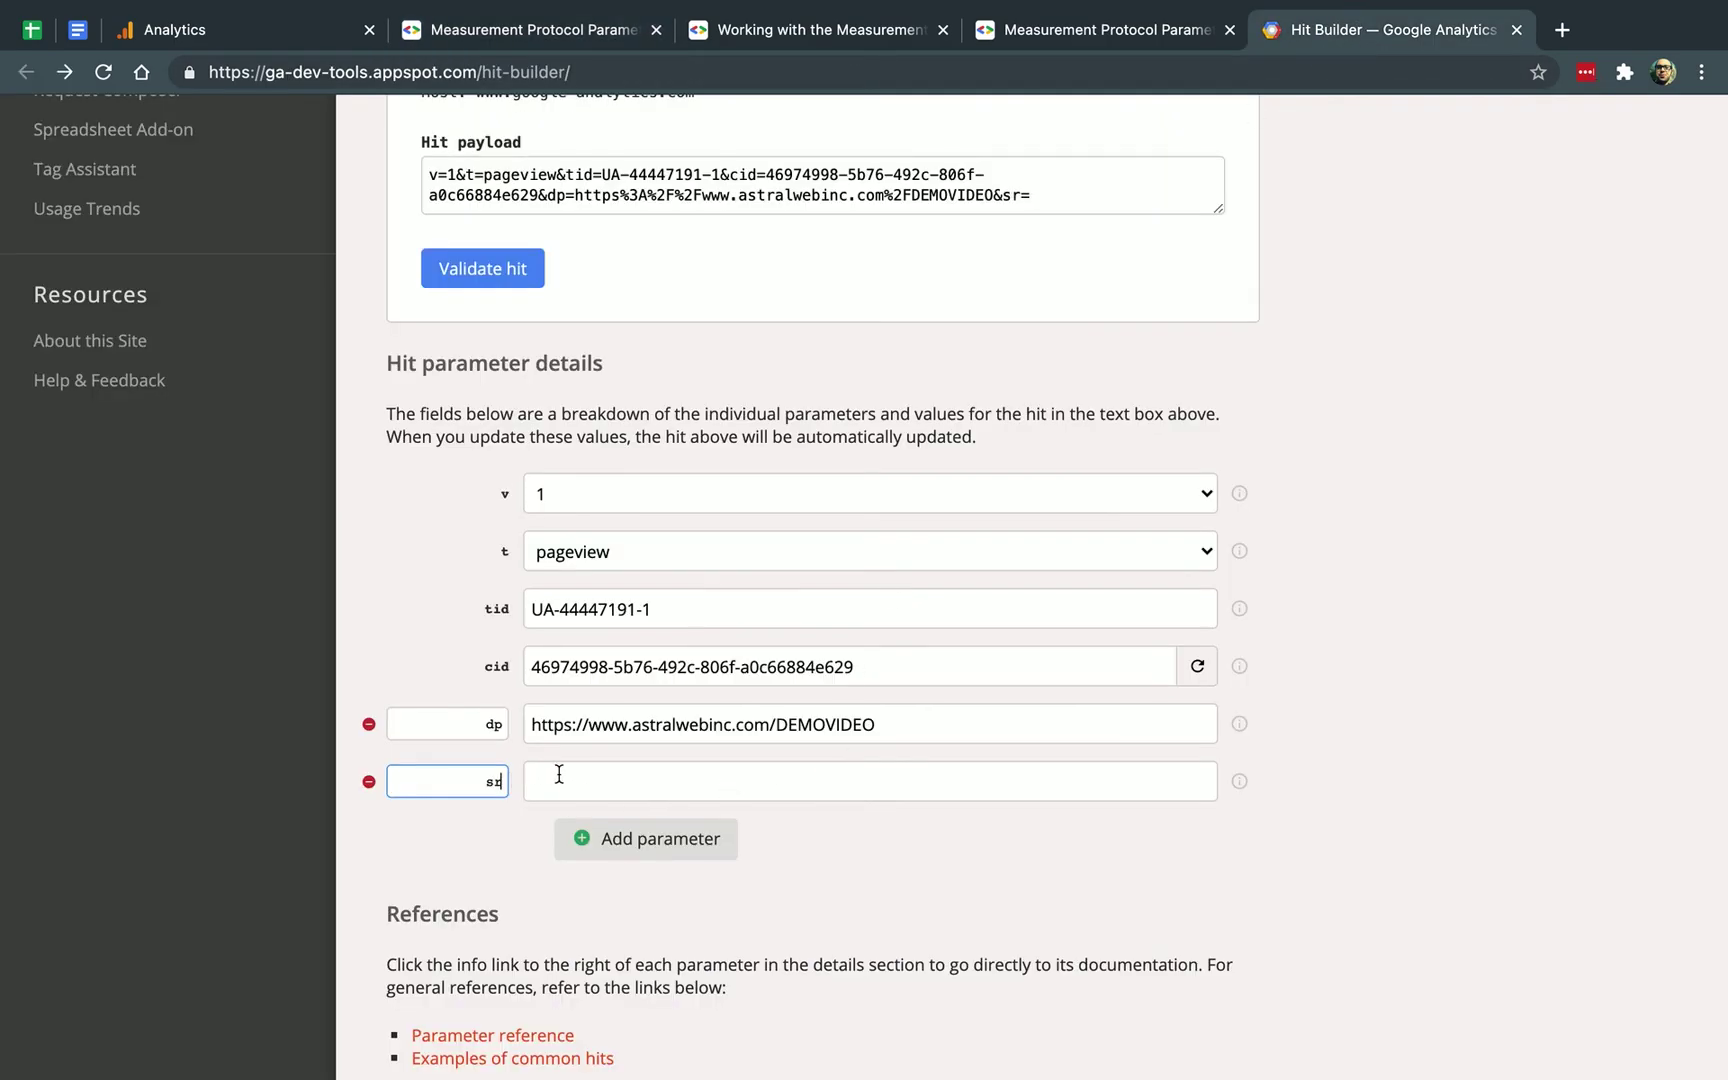
left_click(559, 776)
key("ctrl+v")
- Validate the updated hit and check sr=800x600 in the payload
left_click(697, 335)
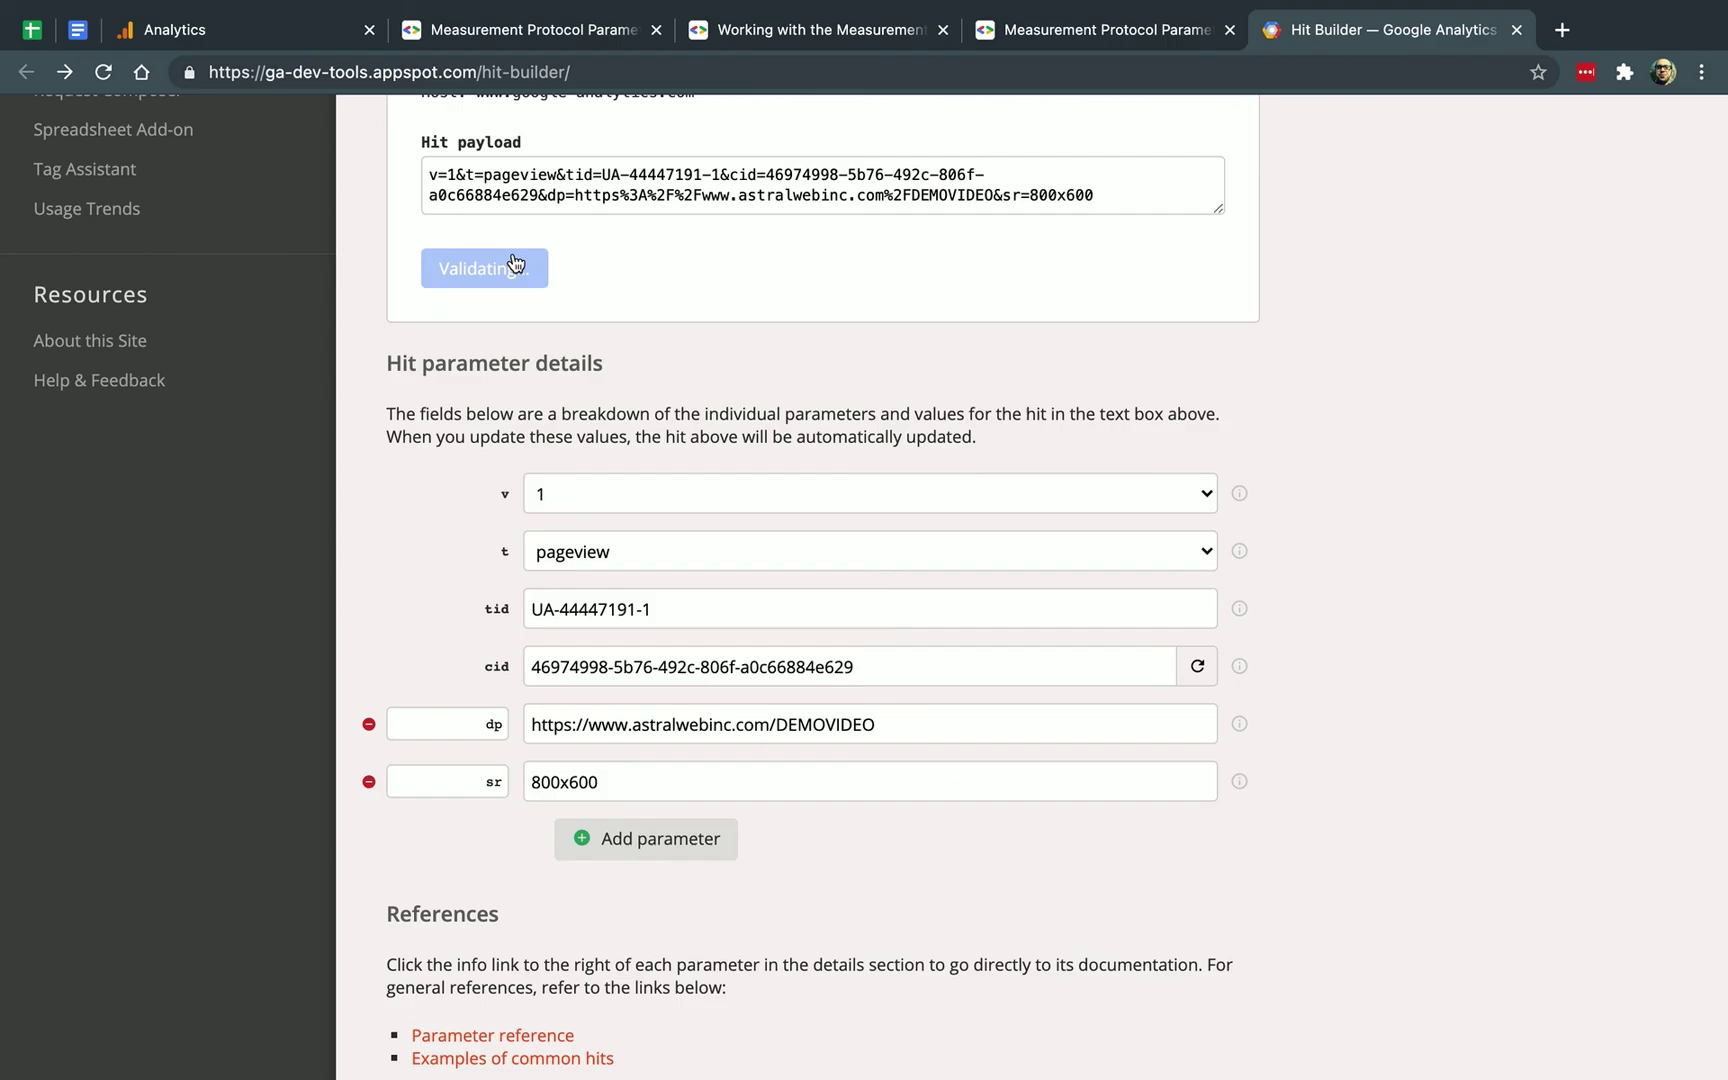
scroll(1342, 368, "up", 5)
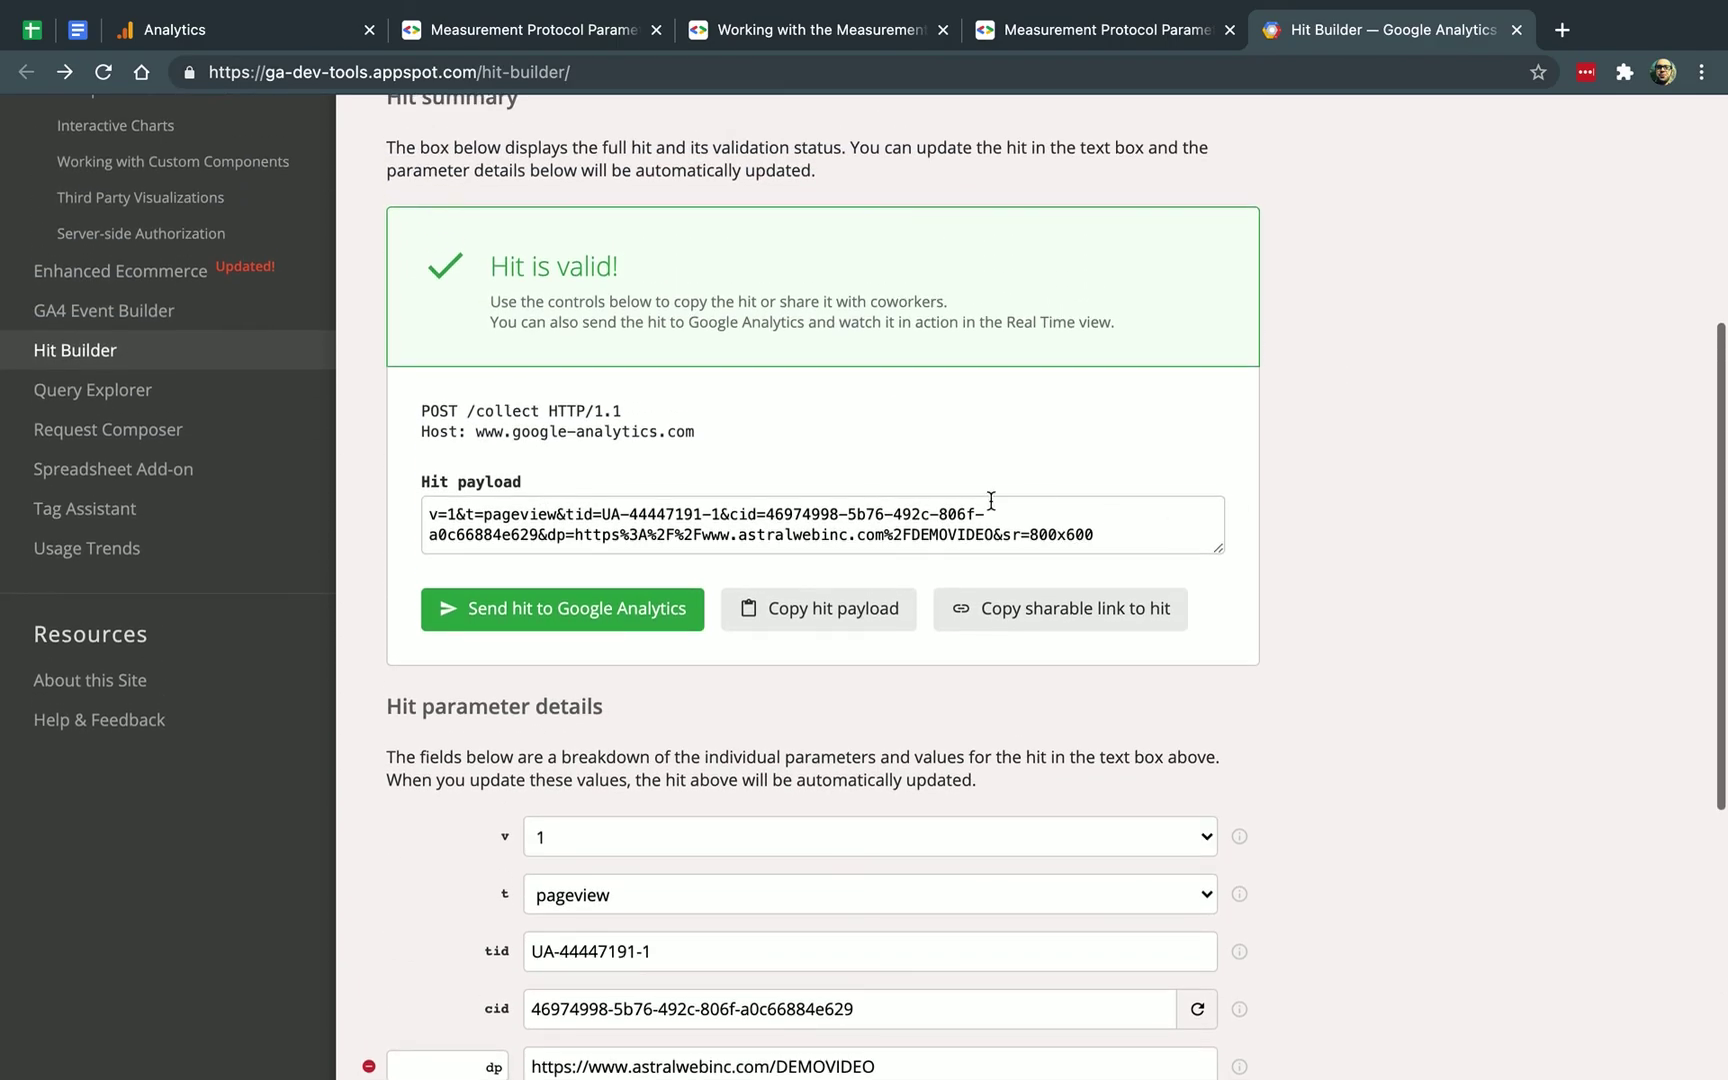
left_click_drag(993, 535, 1088, 540)
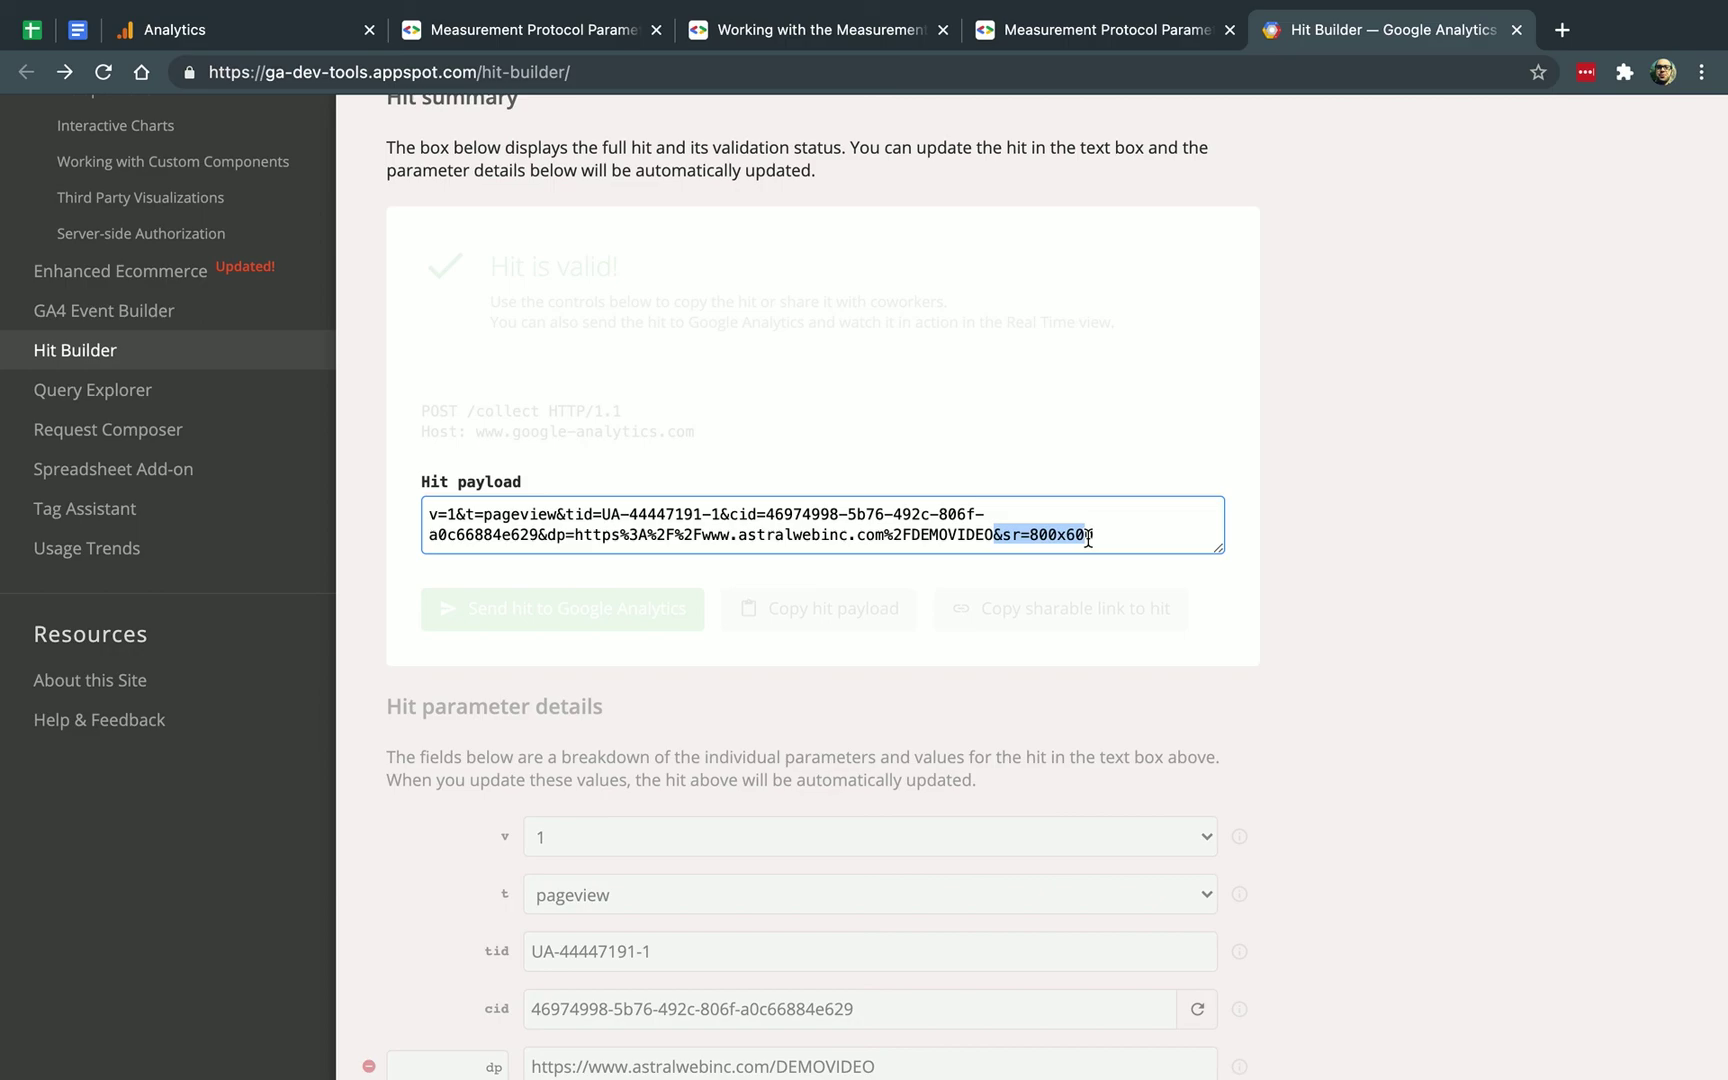
left_click(1322, 460)
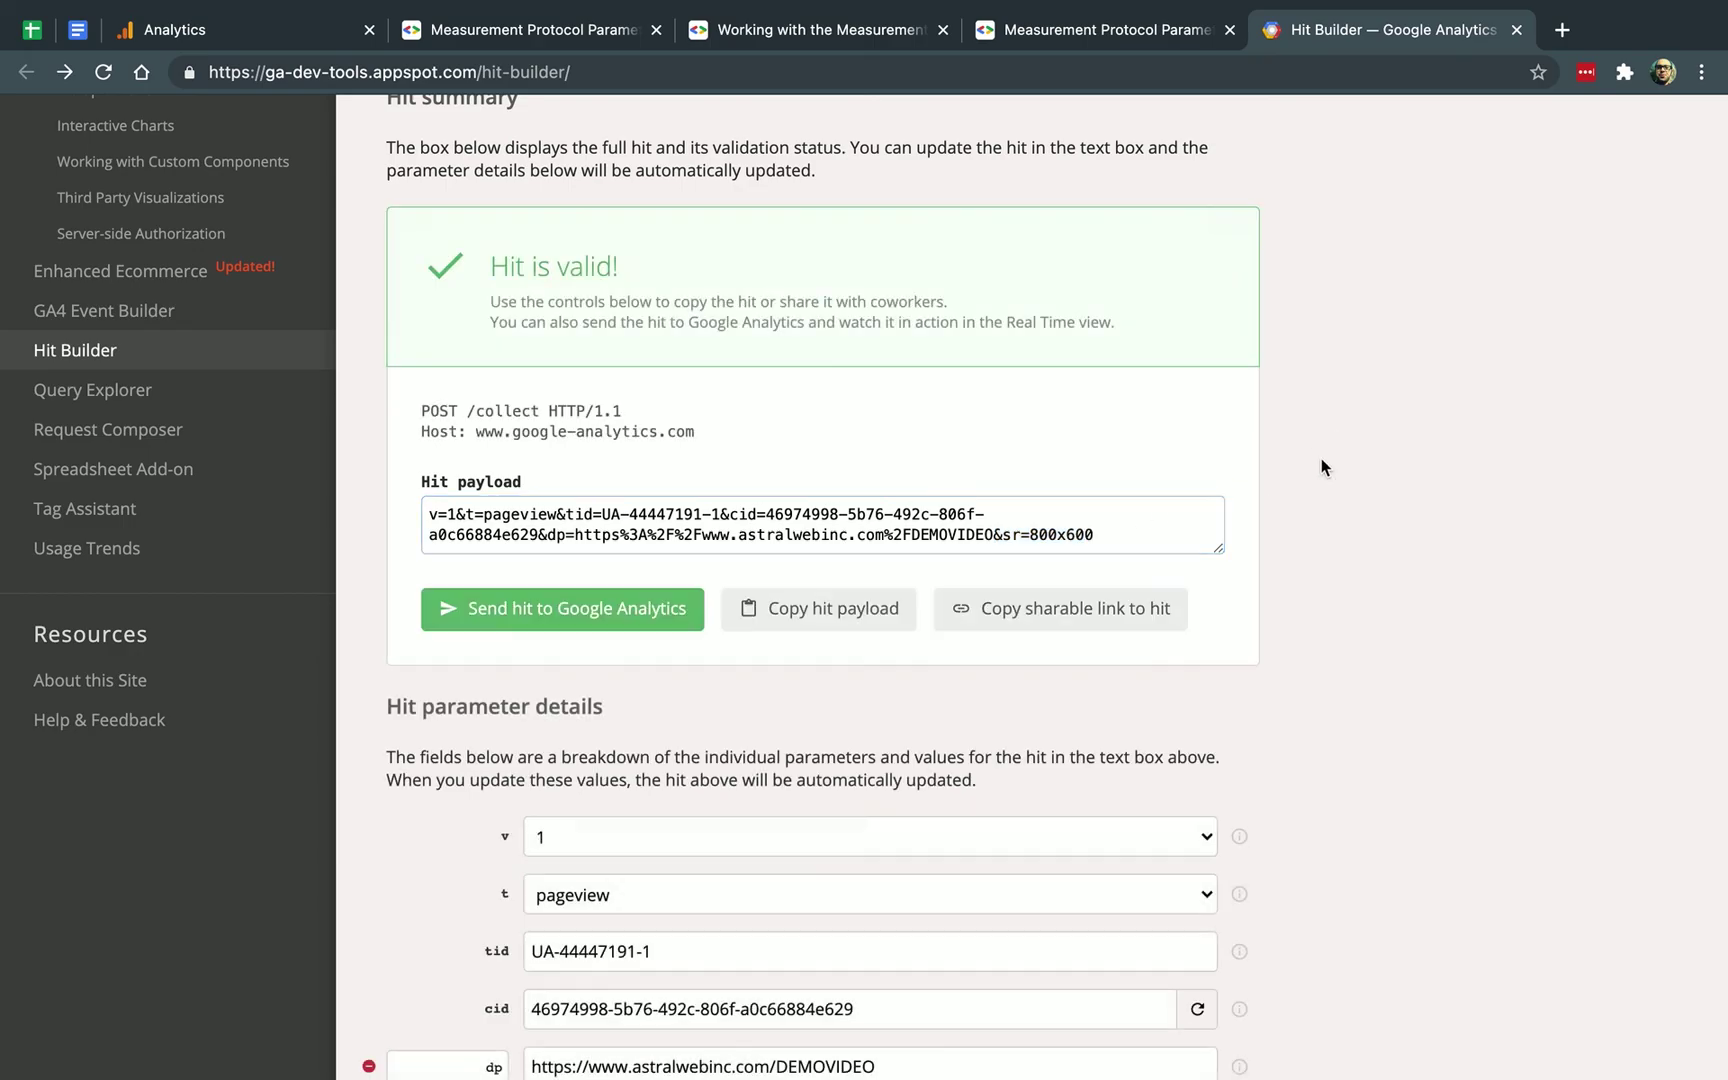